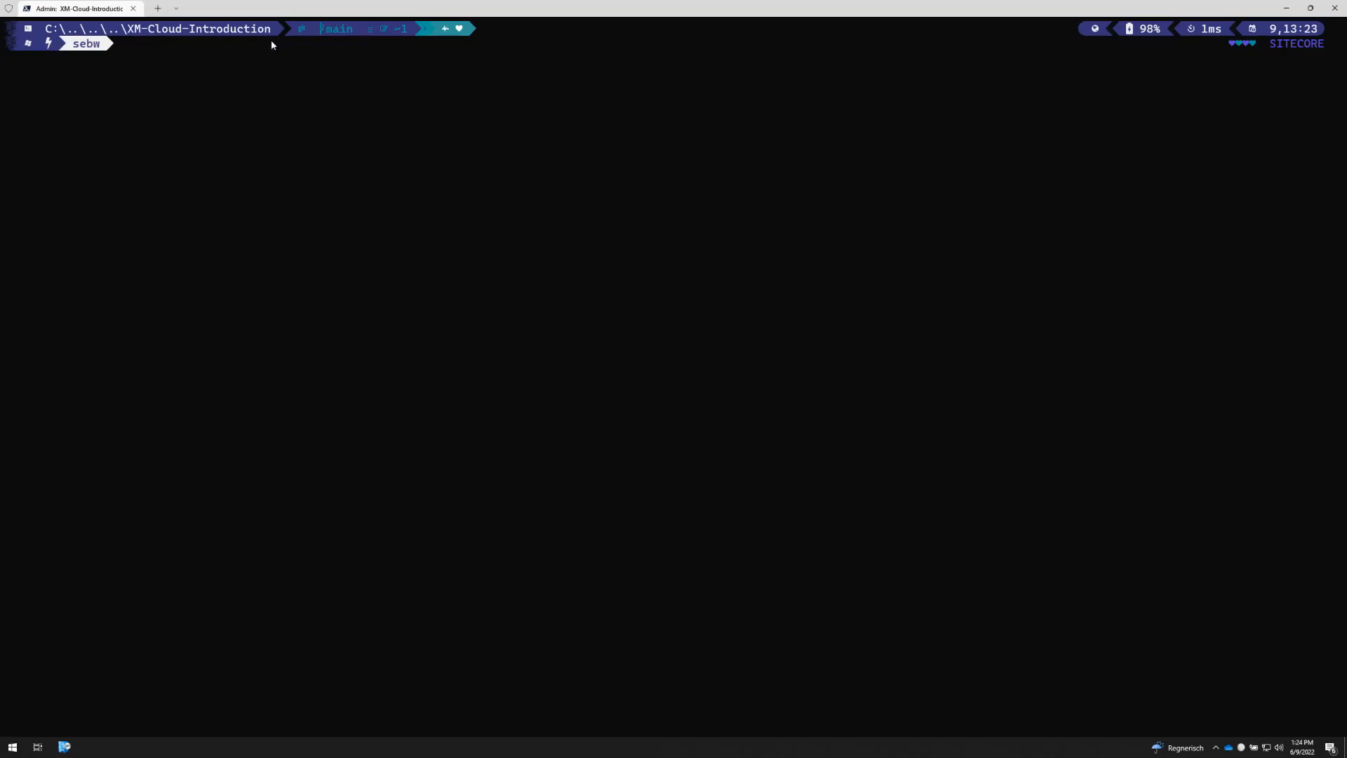
text(dot)
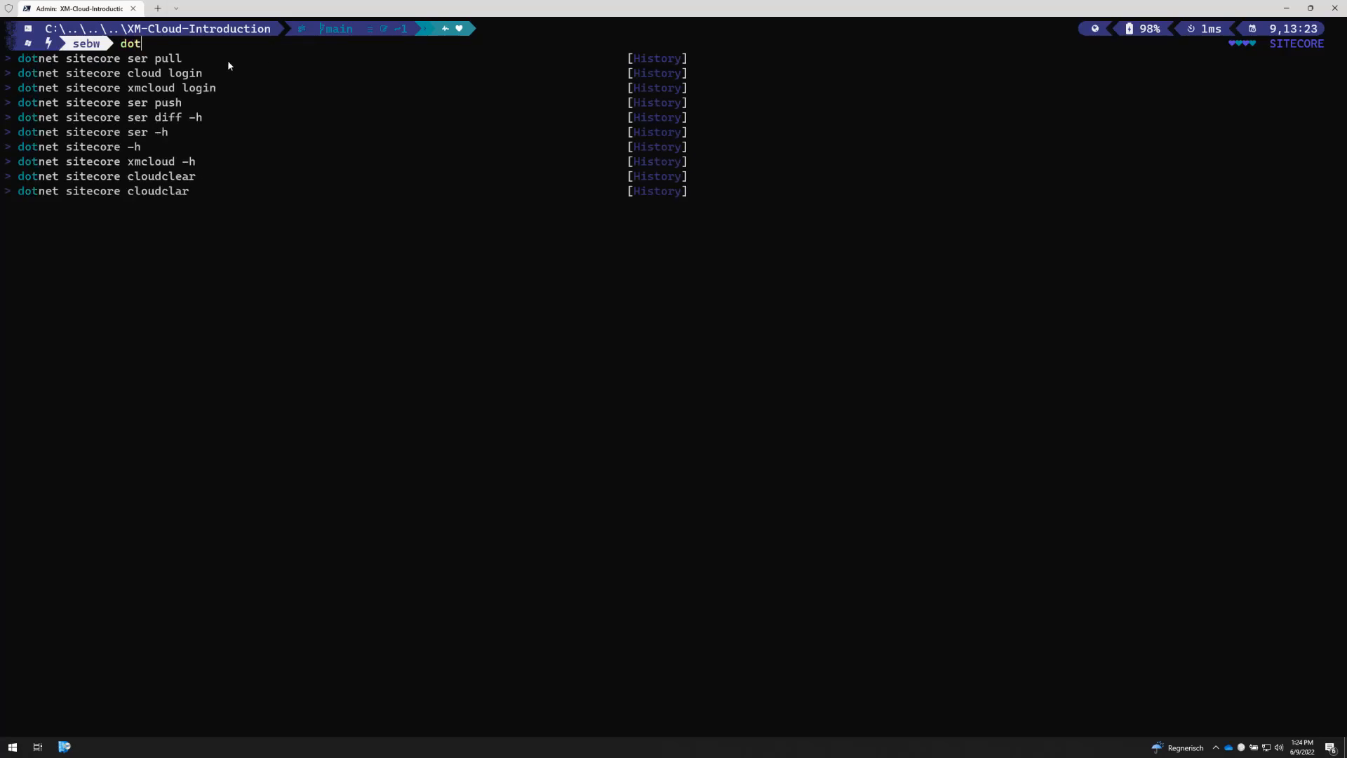
Clear the partially typed command, then run dir to list the XM-Cloud-Introduction repository contents.
key(BackSpace)
key(BackSpace)
key(BackSpace)
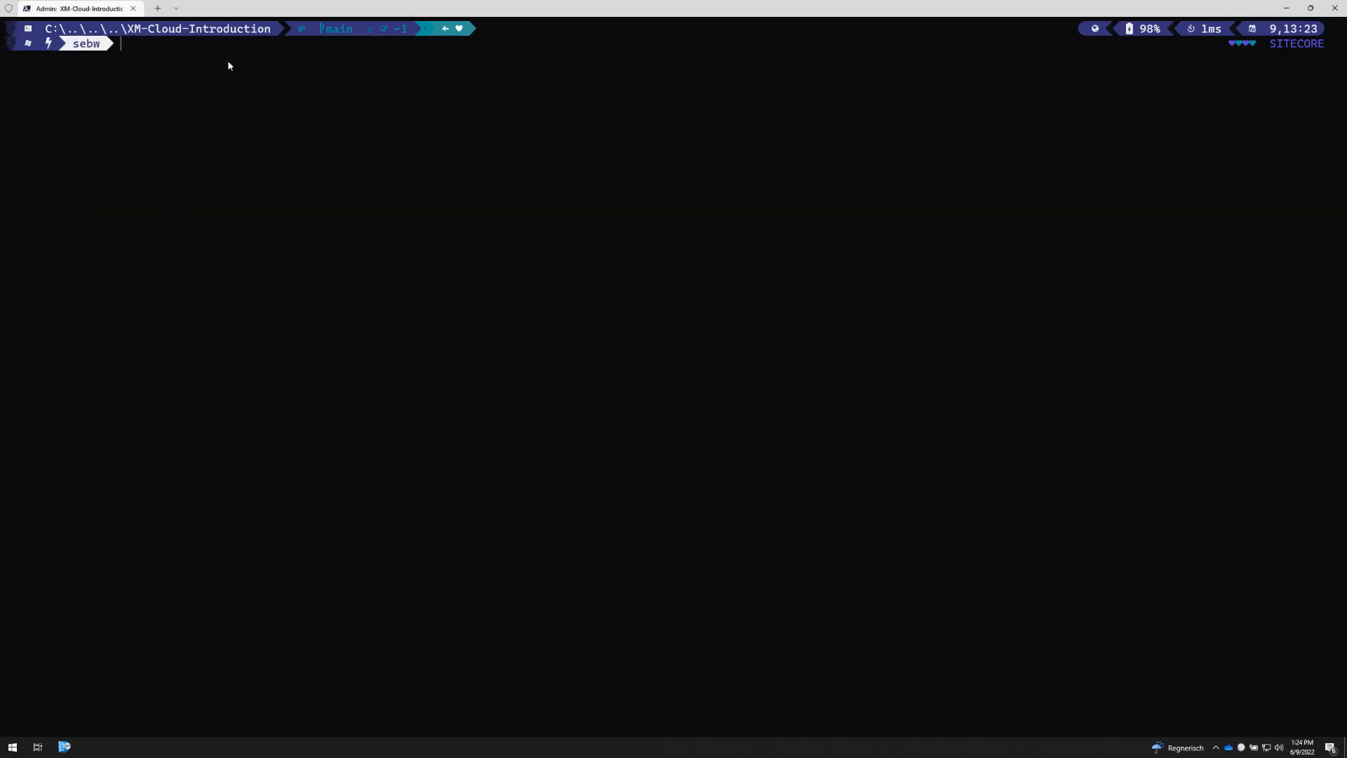
text(dir)
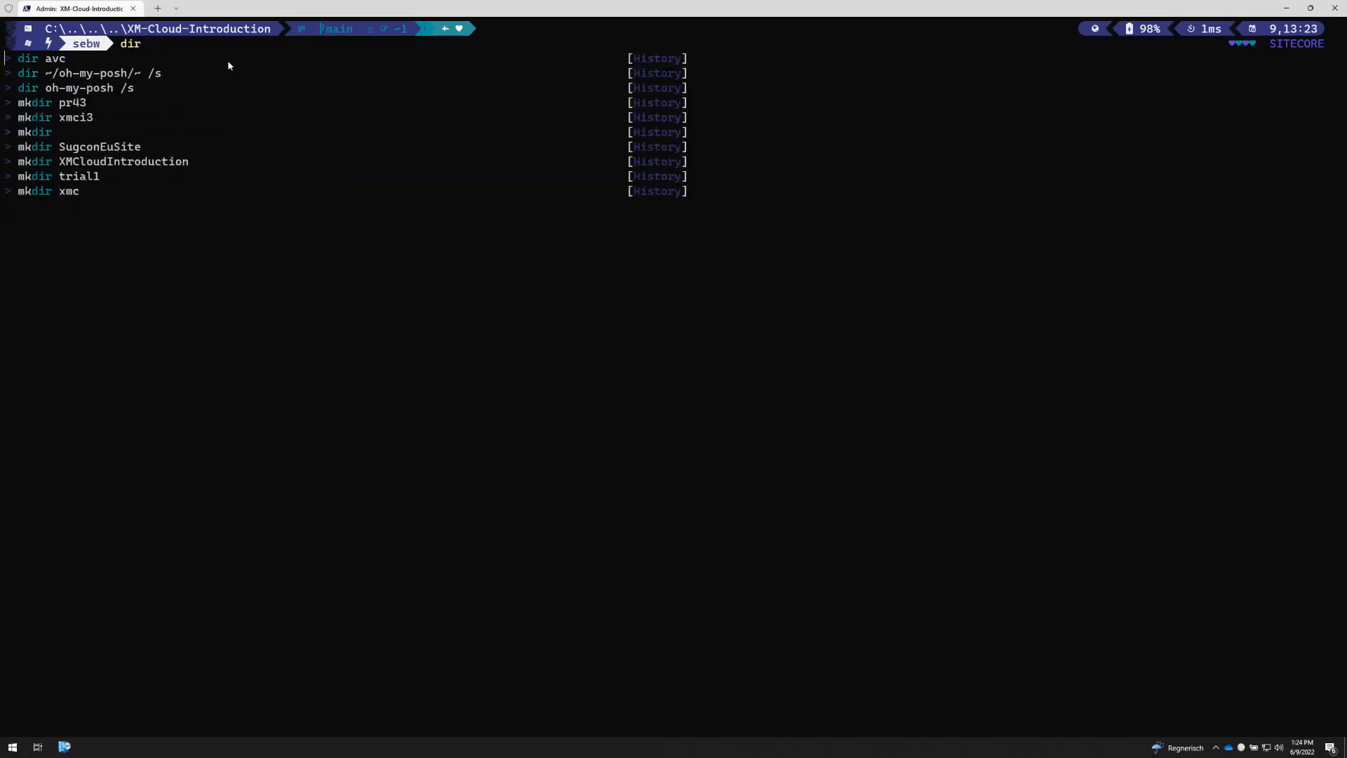
key(Return)
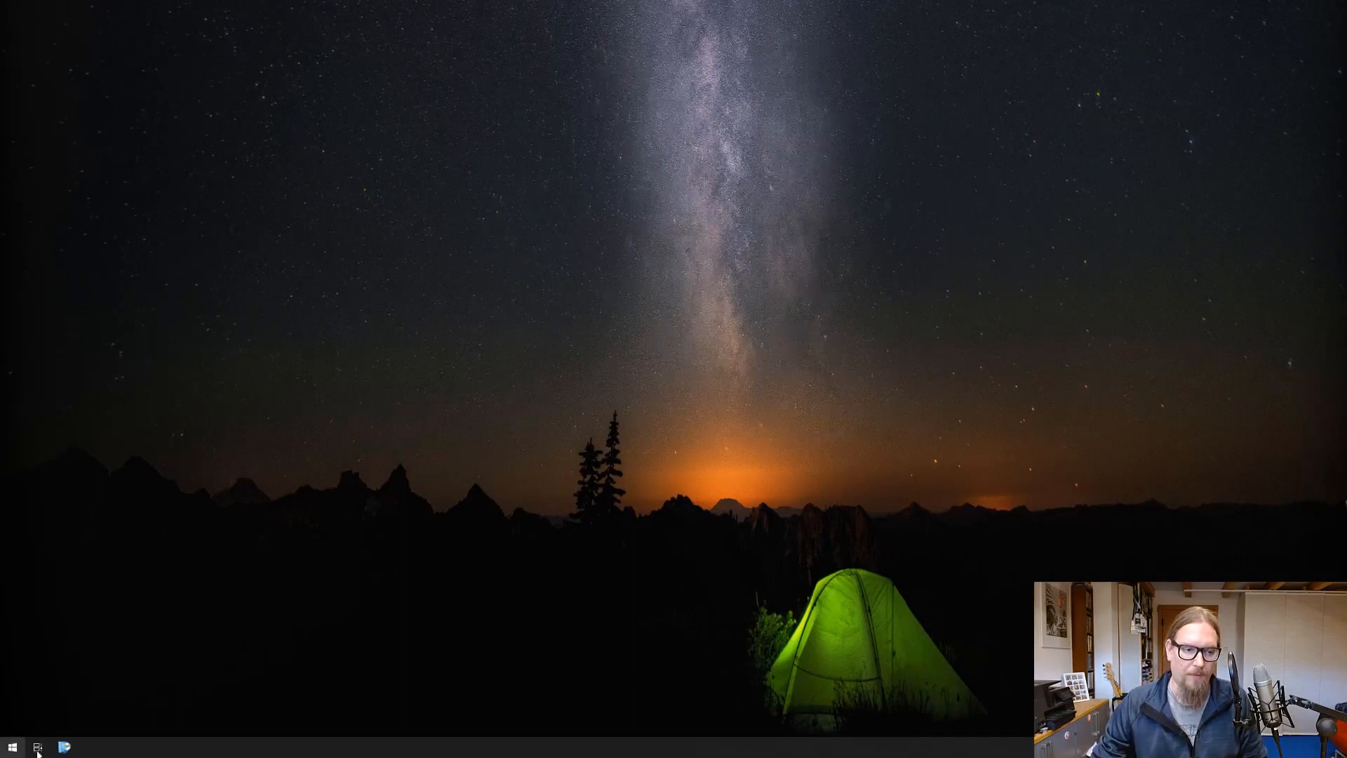
Launch Microsoft Store from Start and install Windows Terminal from its store page.
click(14, 747)
text(store)
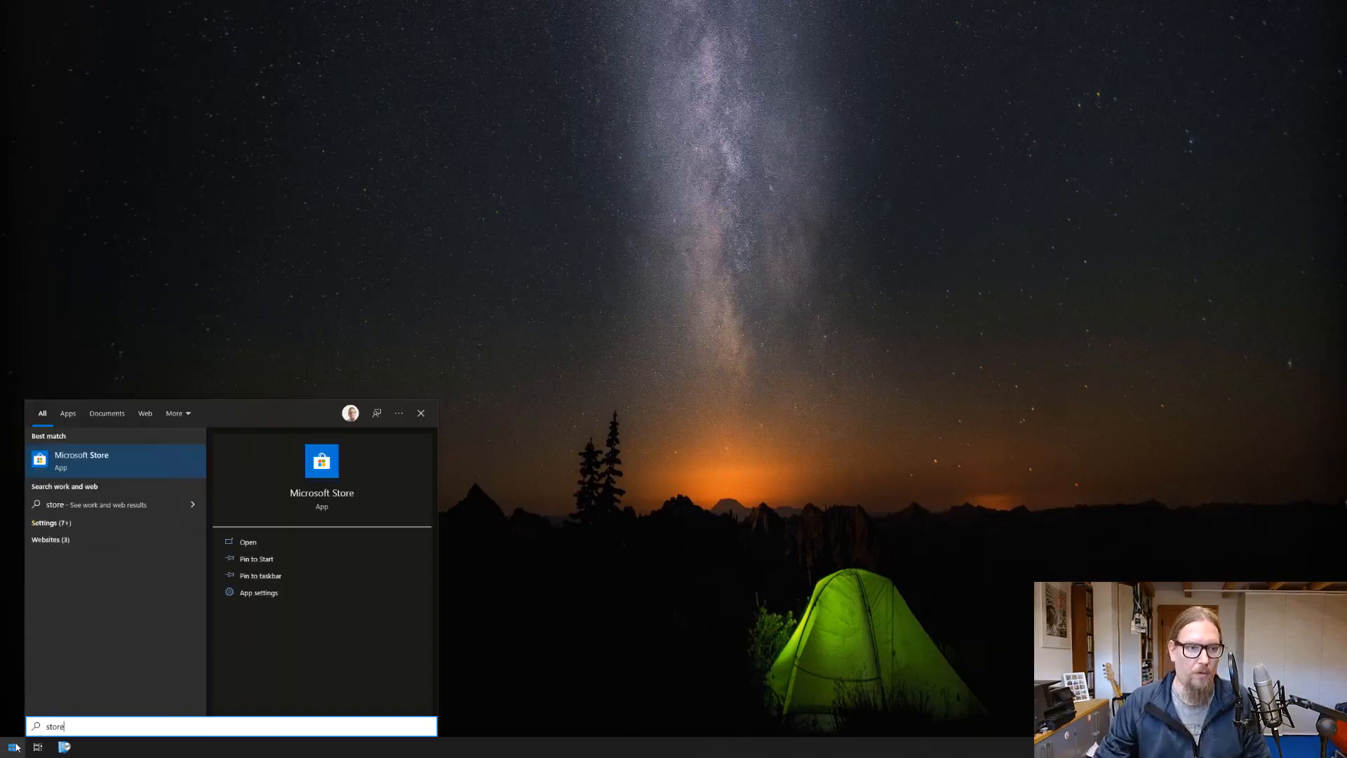
click(134, 458)
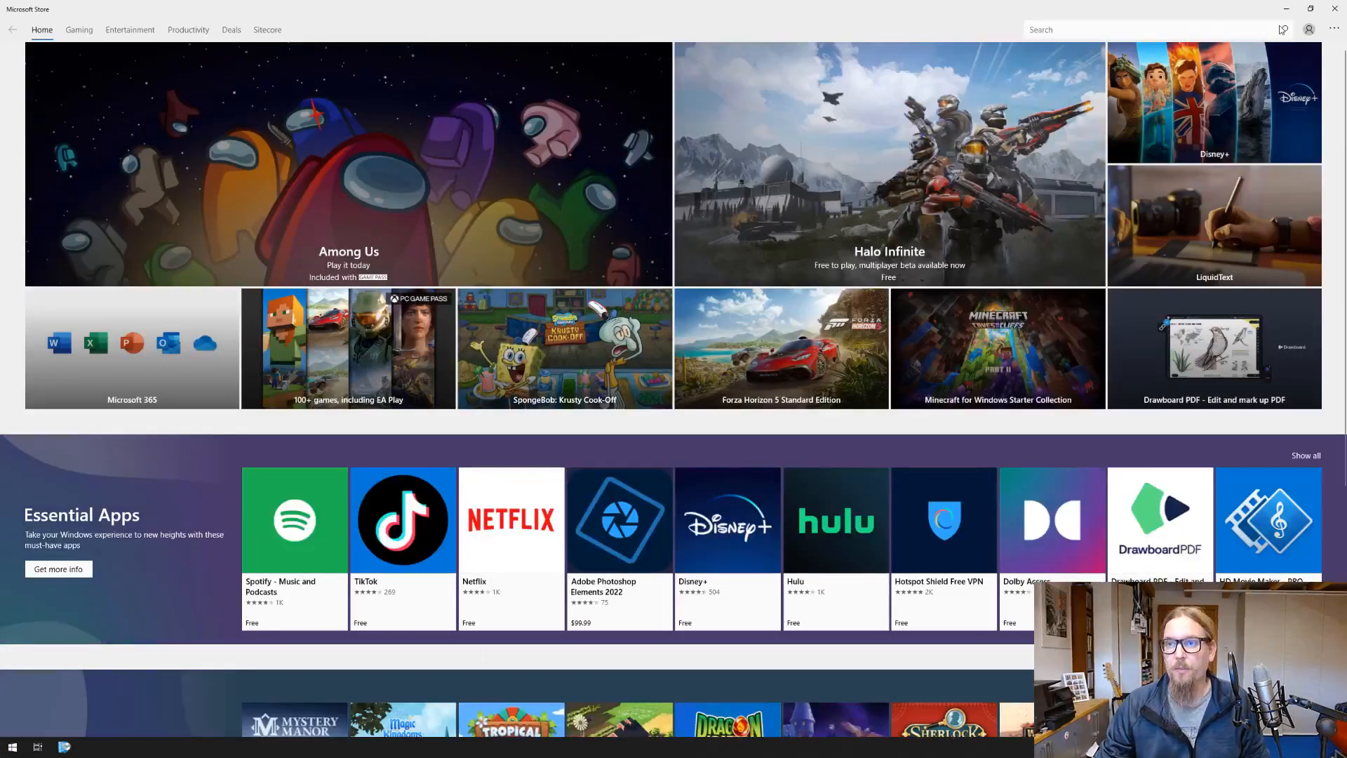
text(terminal)
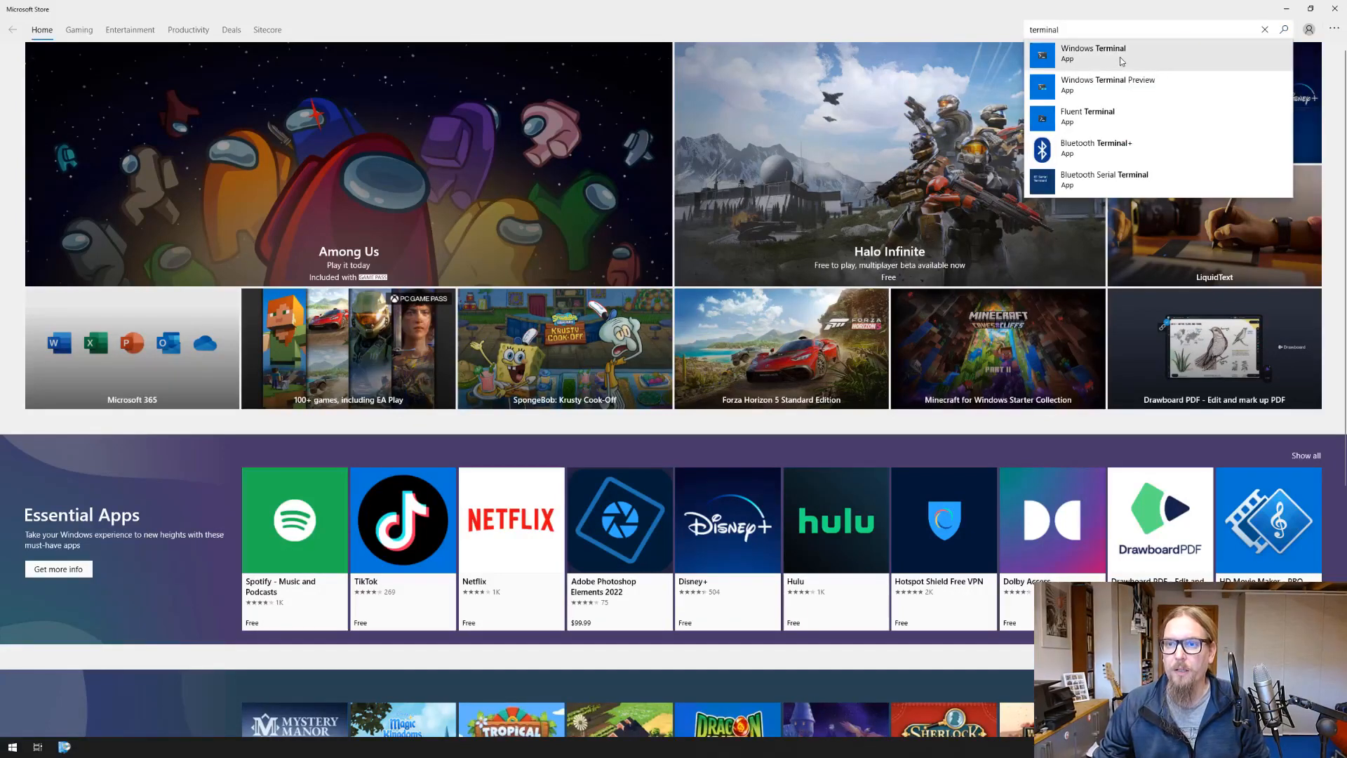
click(1121, 55)
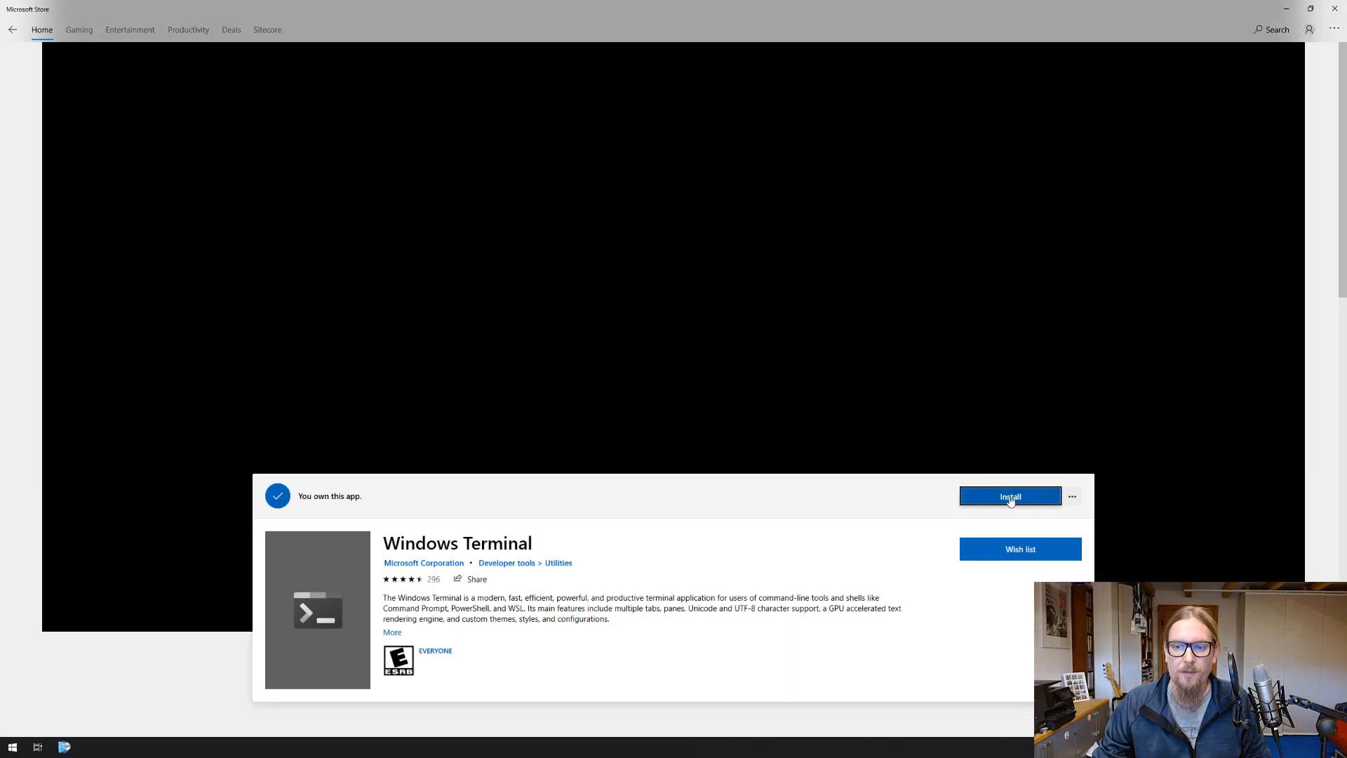
click(1009, 495)
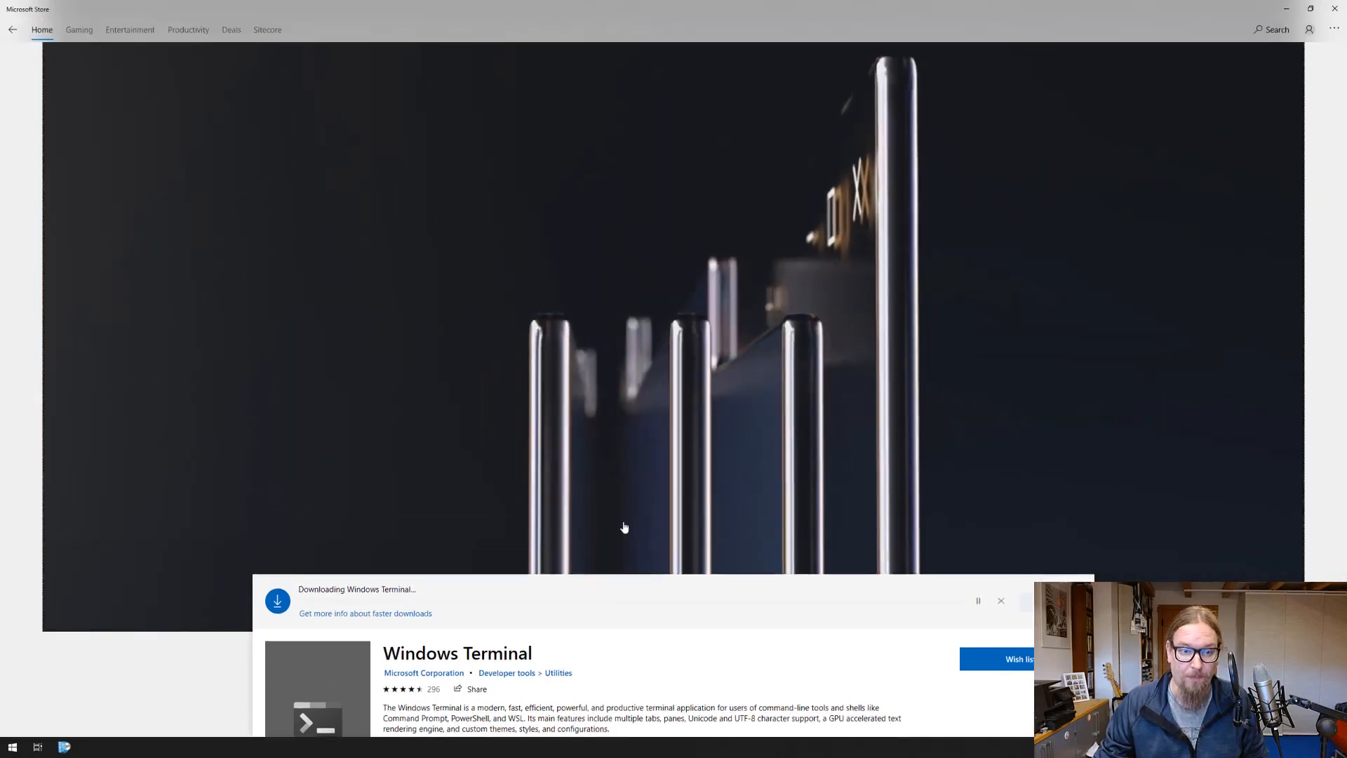
scroll(619, 522, up, 2)
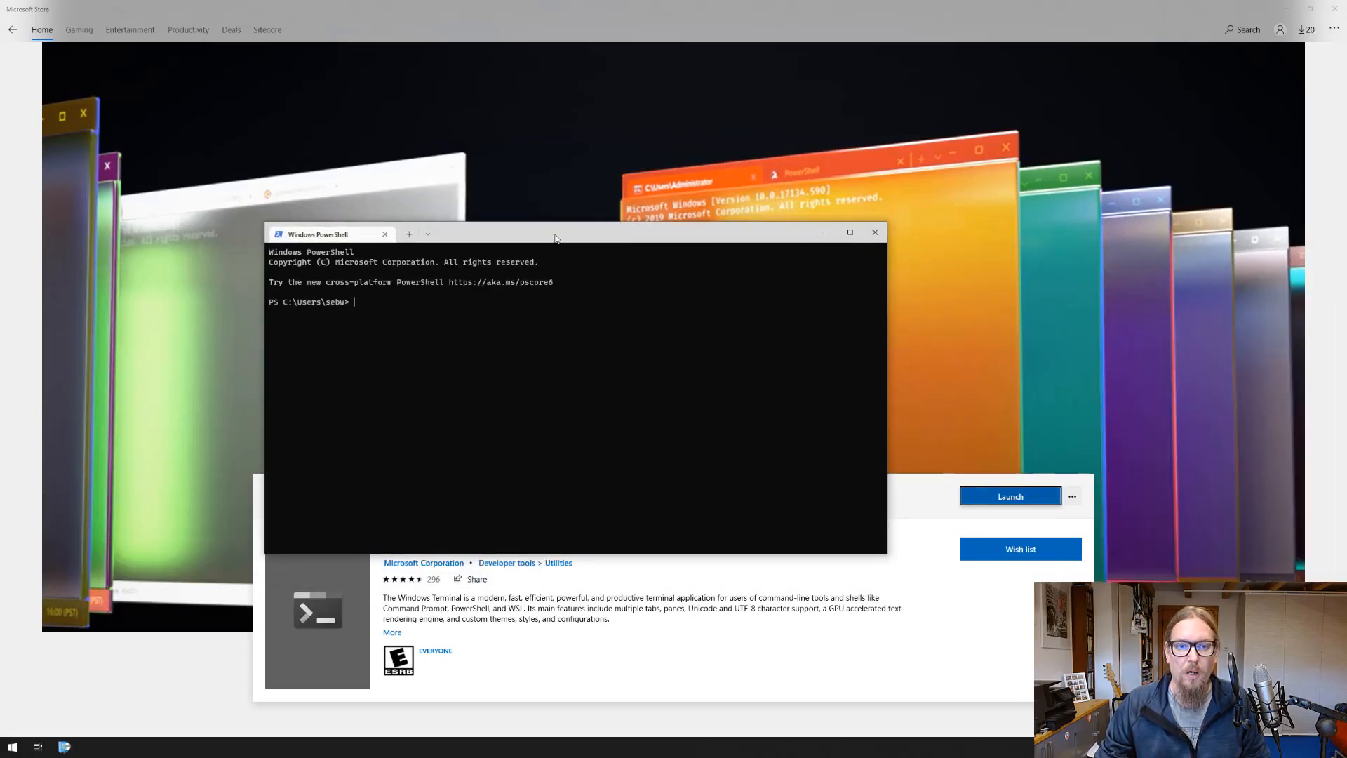
Reposition the launched terminal window and show its list of shell profiles.
drag(558, 237, 655, 156)
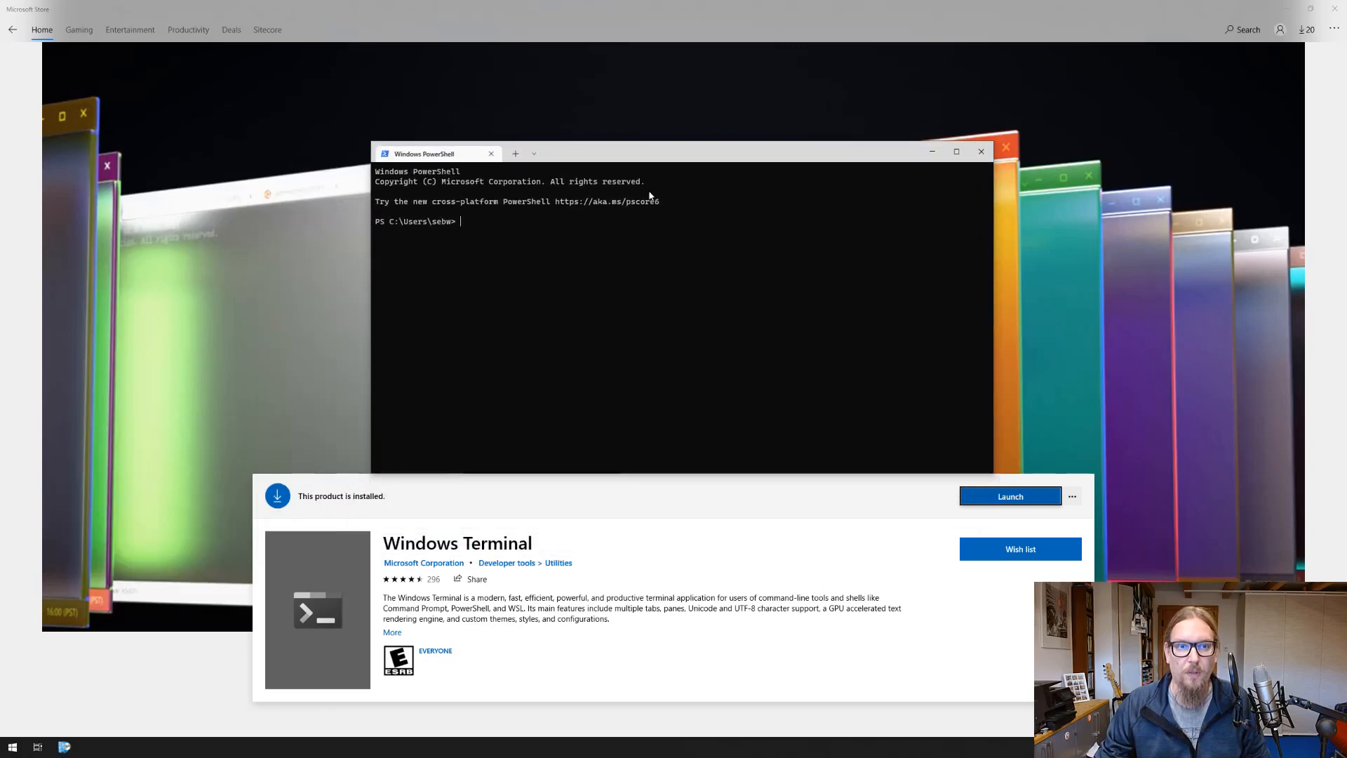
click(532, 152)
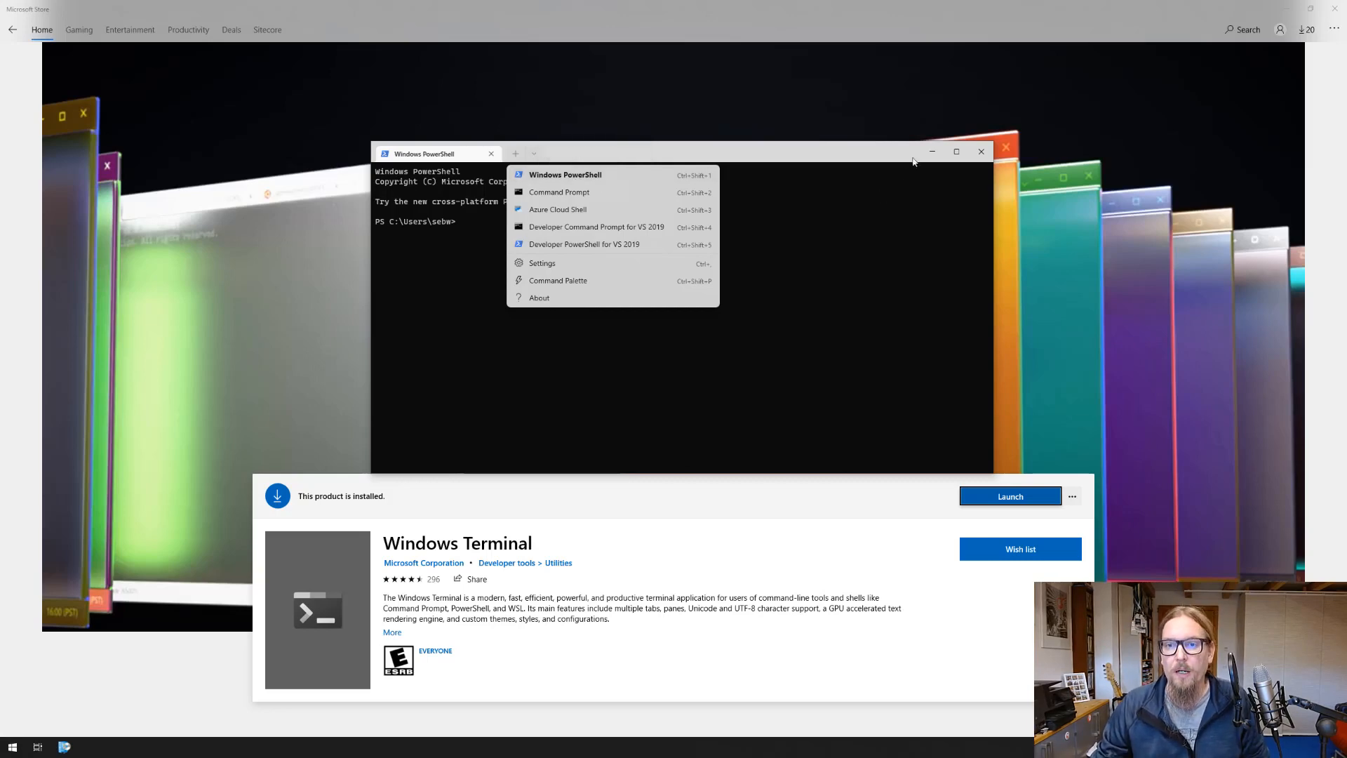
Close the terminal and install PowerShell from its Microsoft Store page.
click(933, 152)
click(1242, 29)
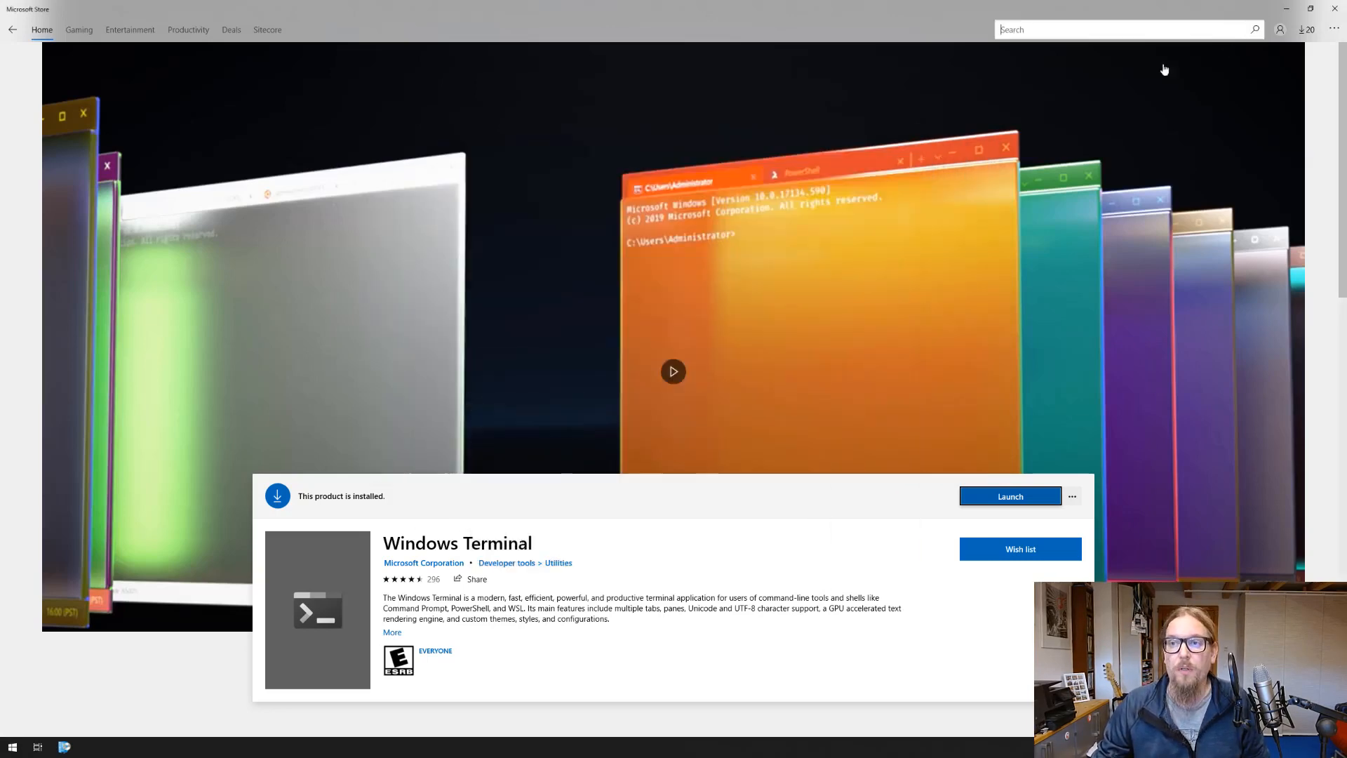
text(powers)
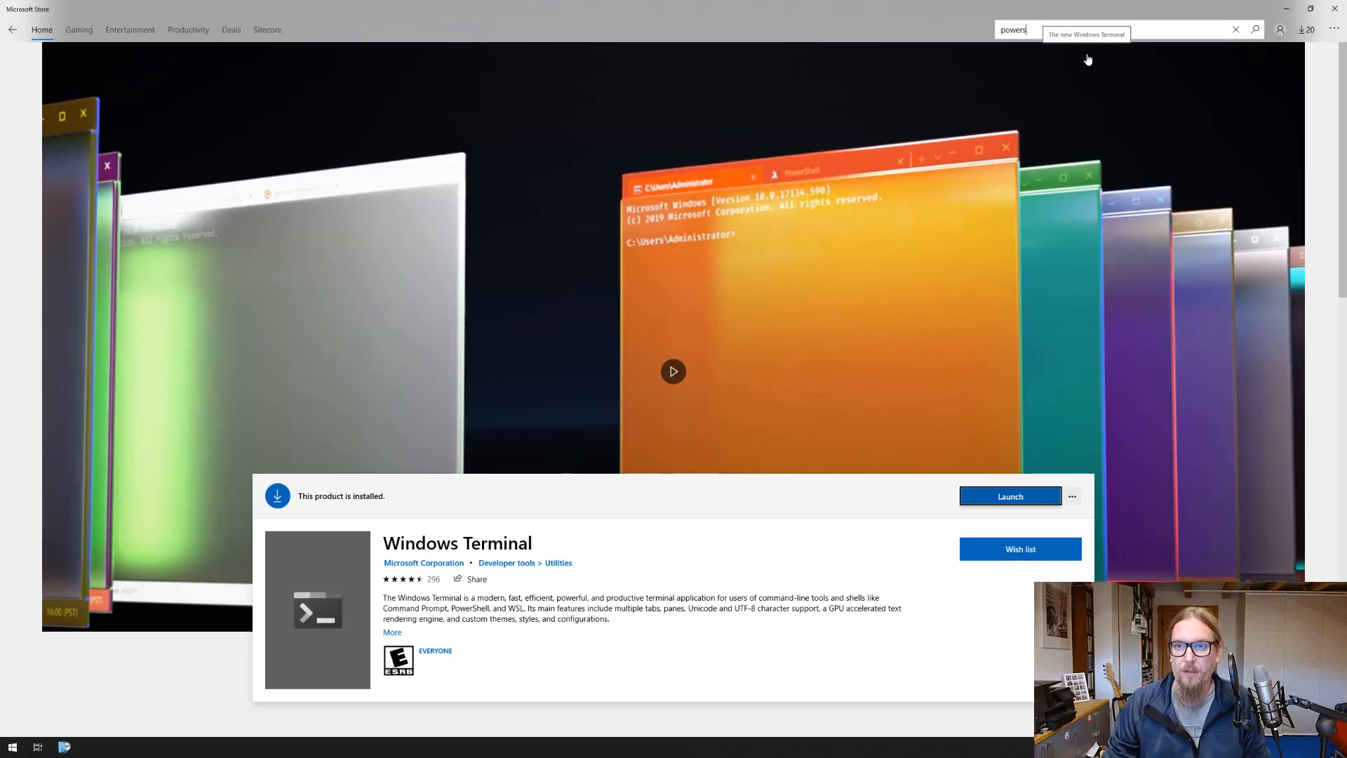
click(1089, 58)
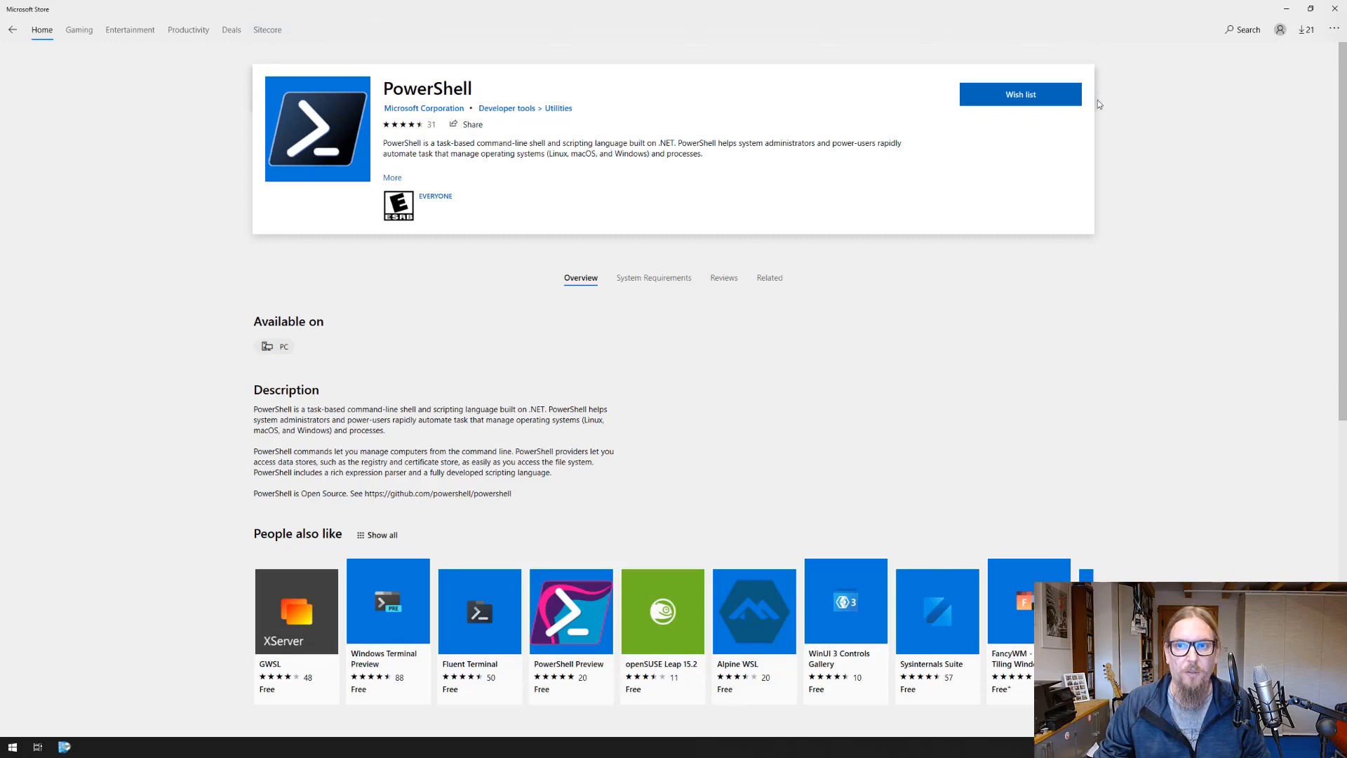
click(1013, 46)
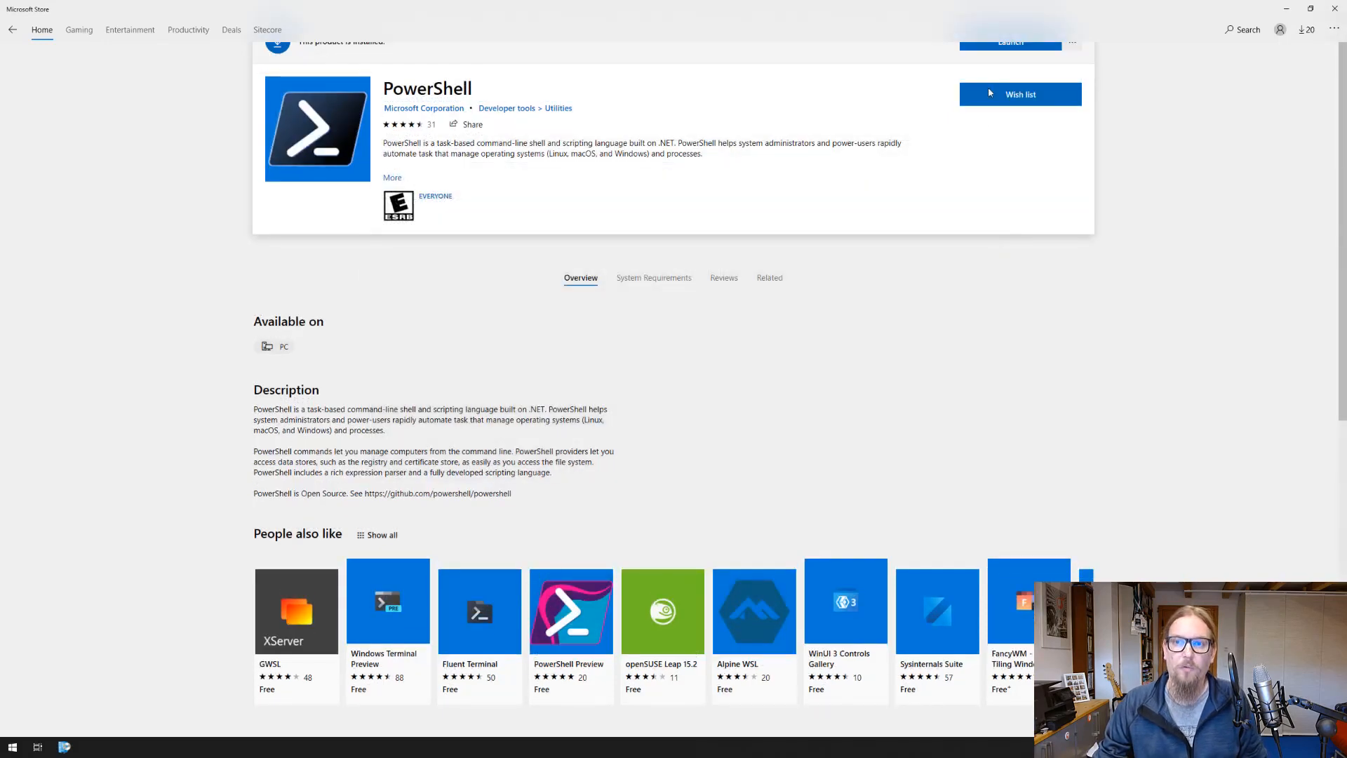
Launch a Windows Terminal window, check its profile list, and close it again.
click(1010, 44)
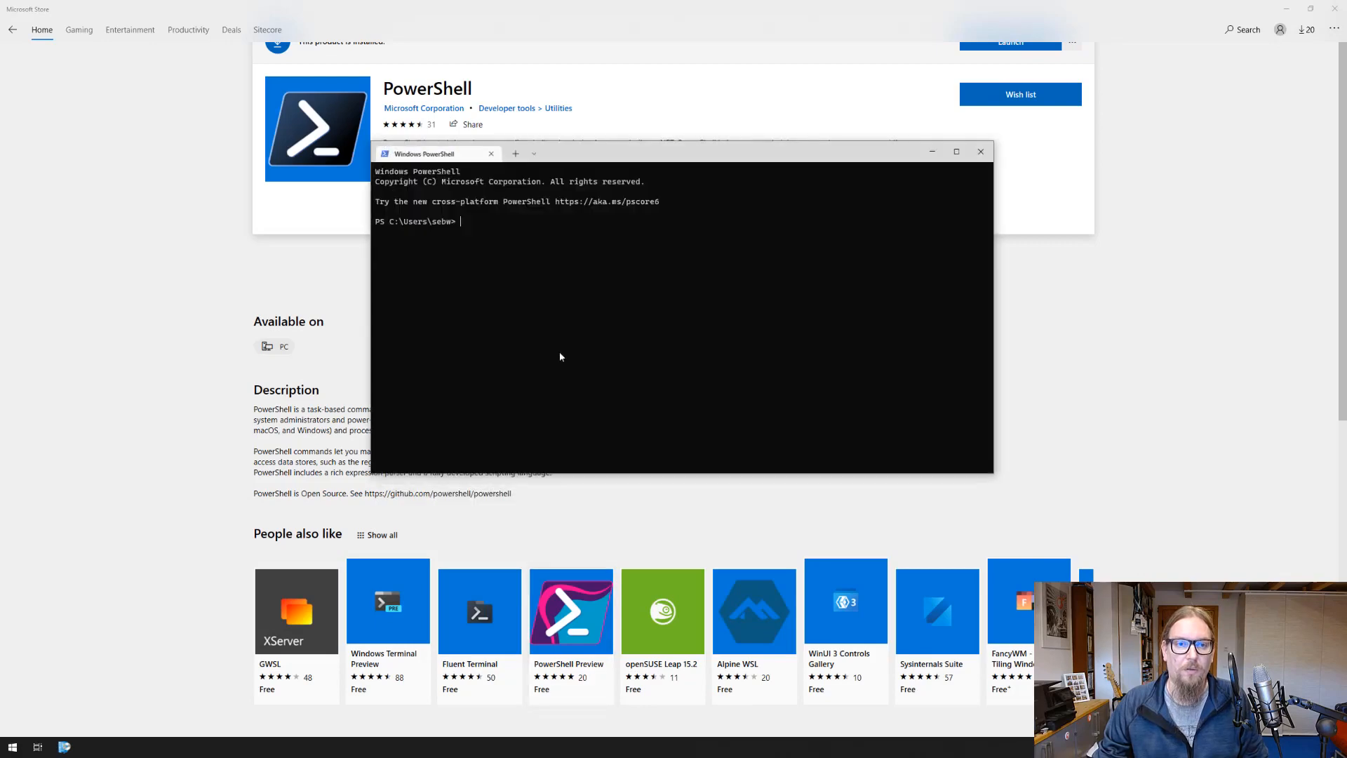
click(535, 155)
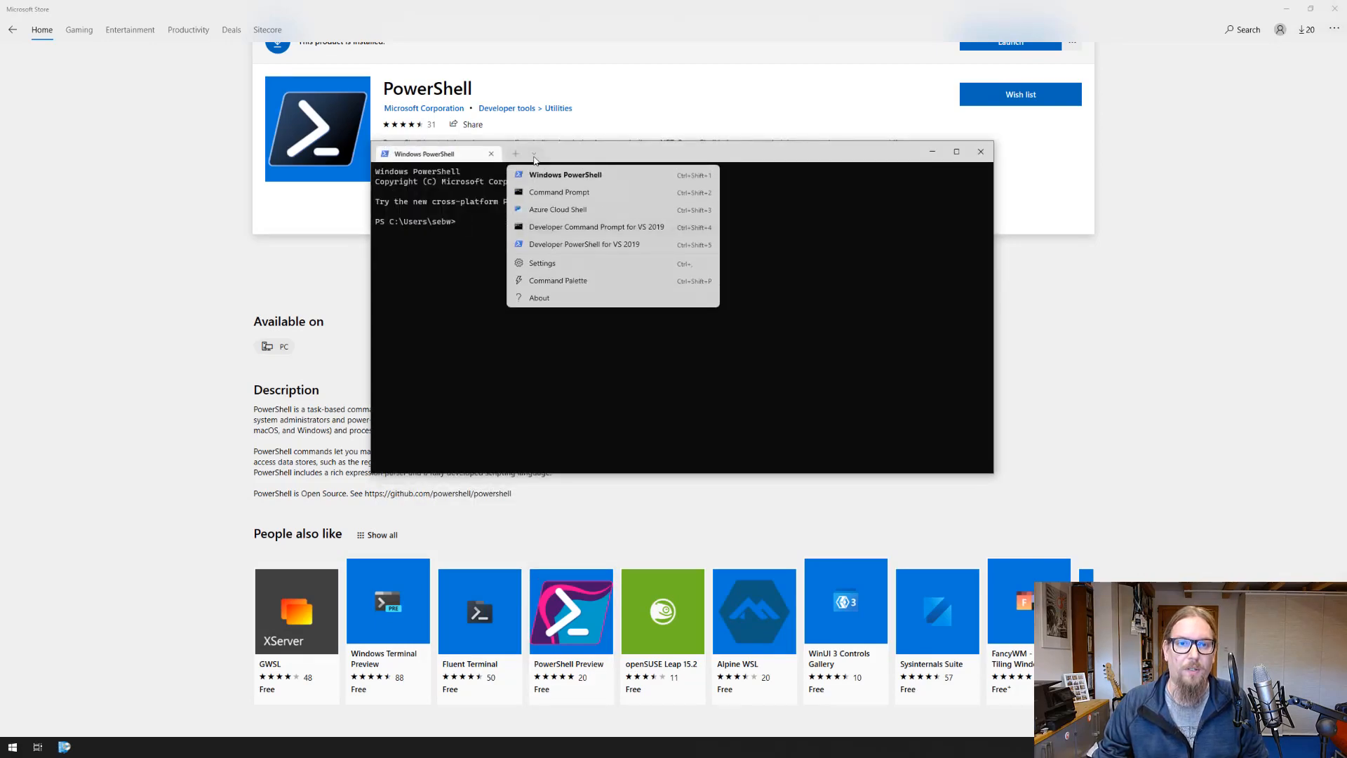
click(534, 156)
click(979, 152)
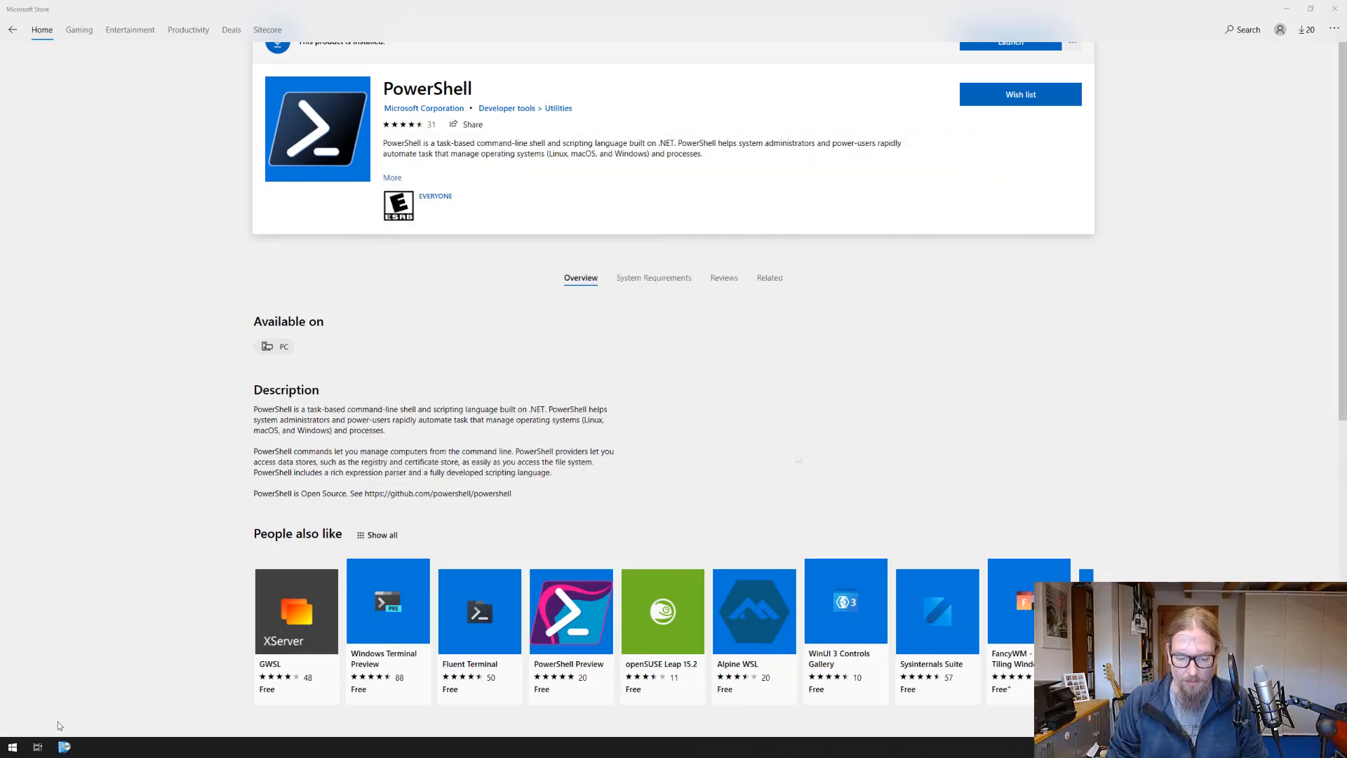
Launch Terminal from Start and go to its settings via the profile dropdown.
click(13, 746)
text(termi)
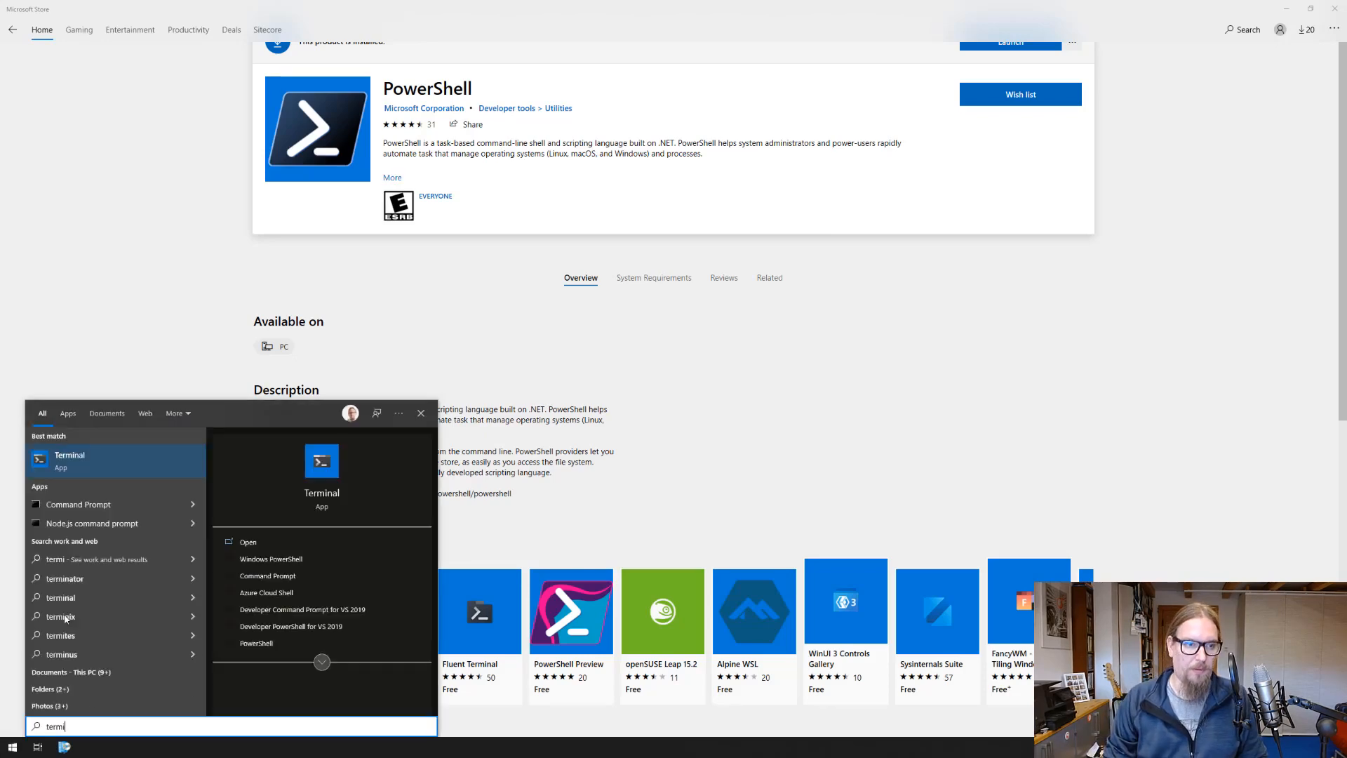
key(Return)
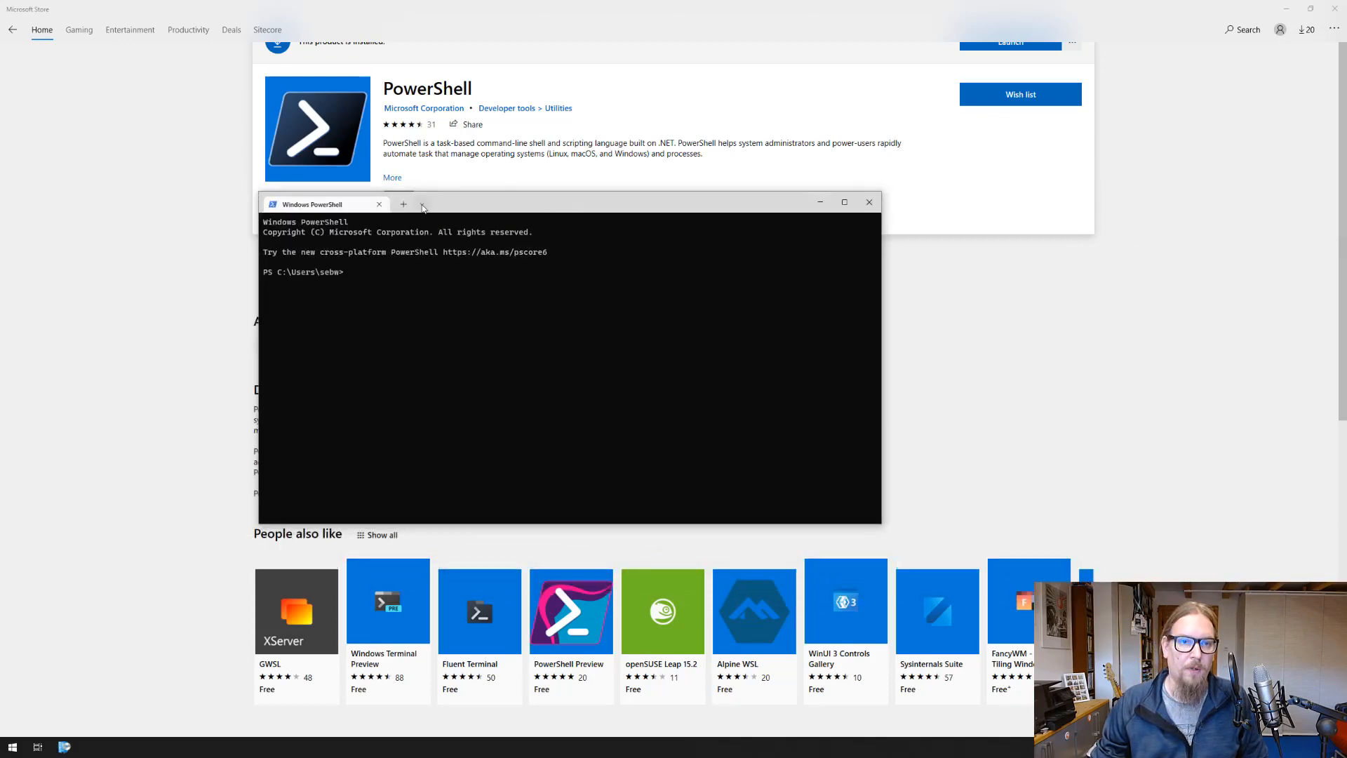
click(422, 205)
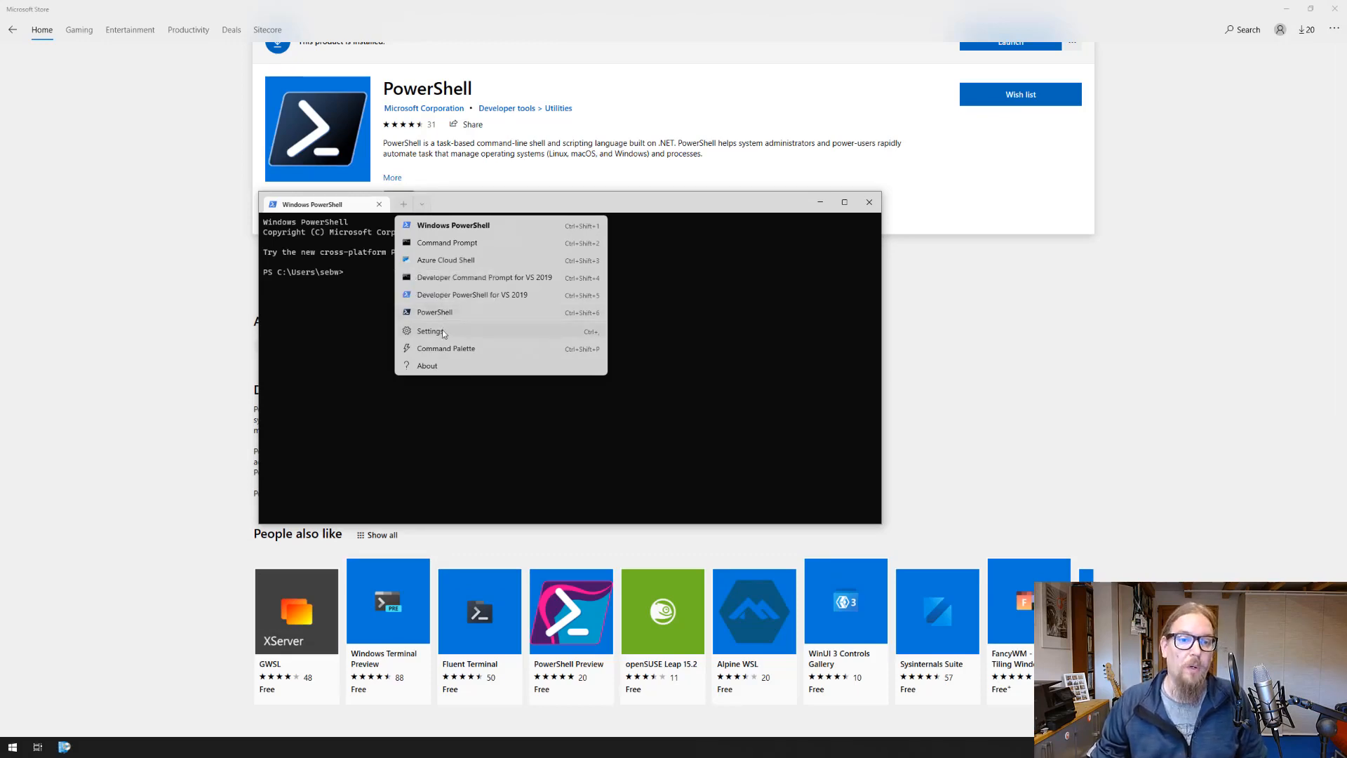
click(442, 329)
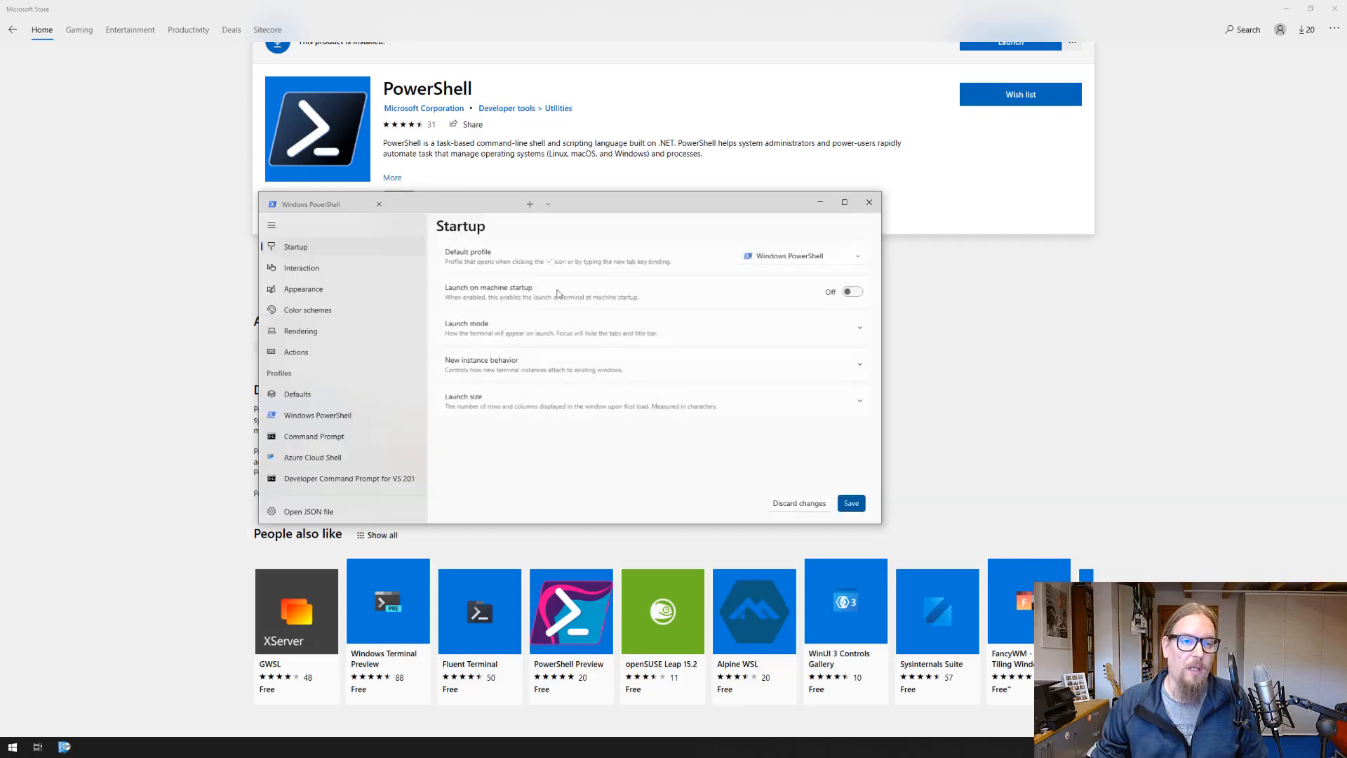
Set PowerShell as the default profile, save, and open a new PowerShell 7.2.2 tab.
click(861, 256)
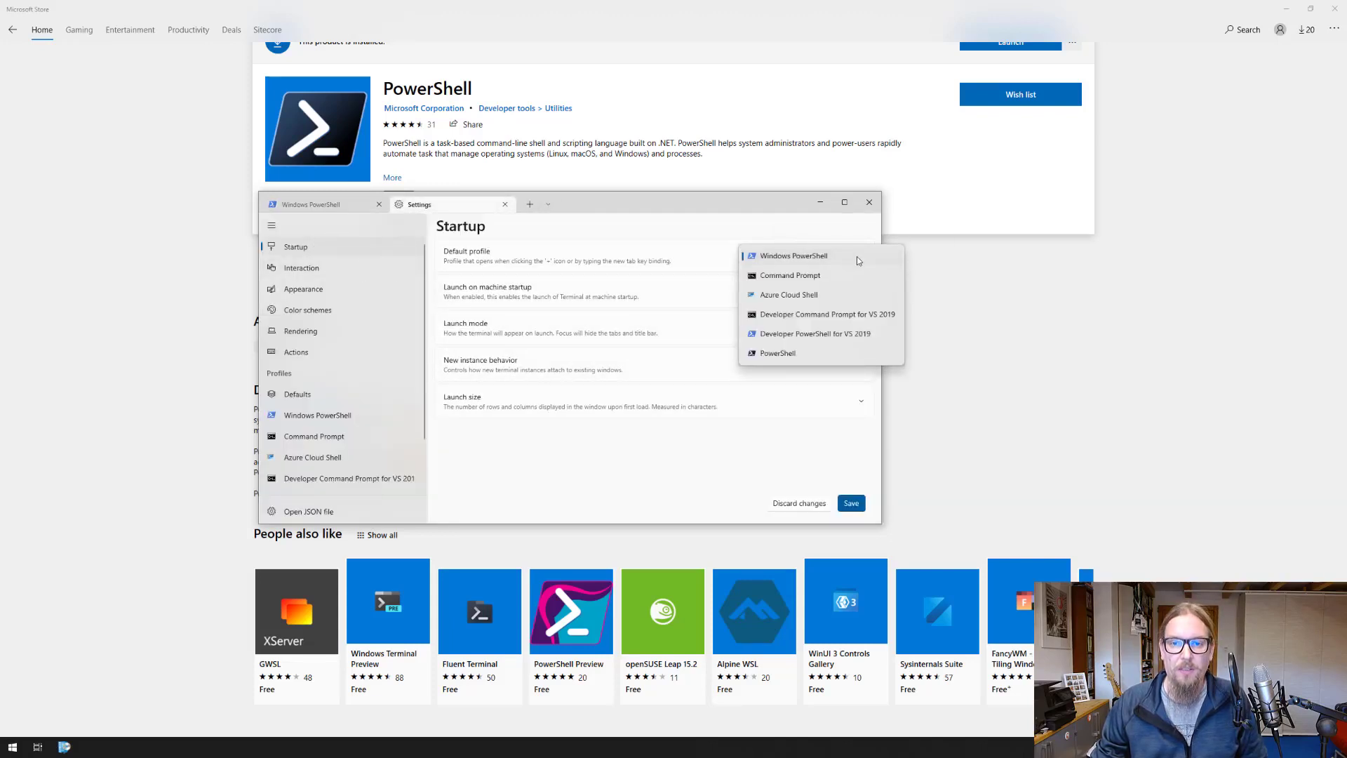
click(785, 355)
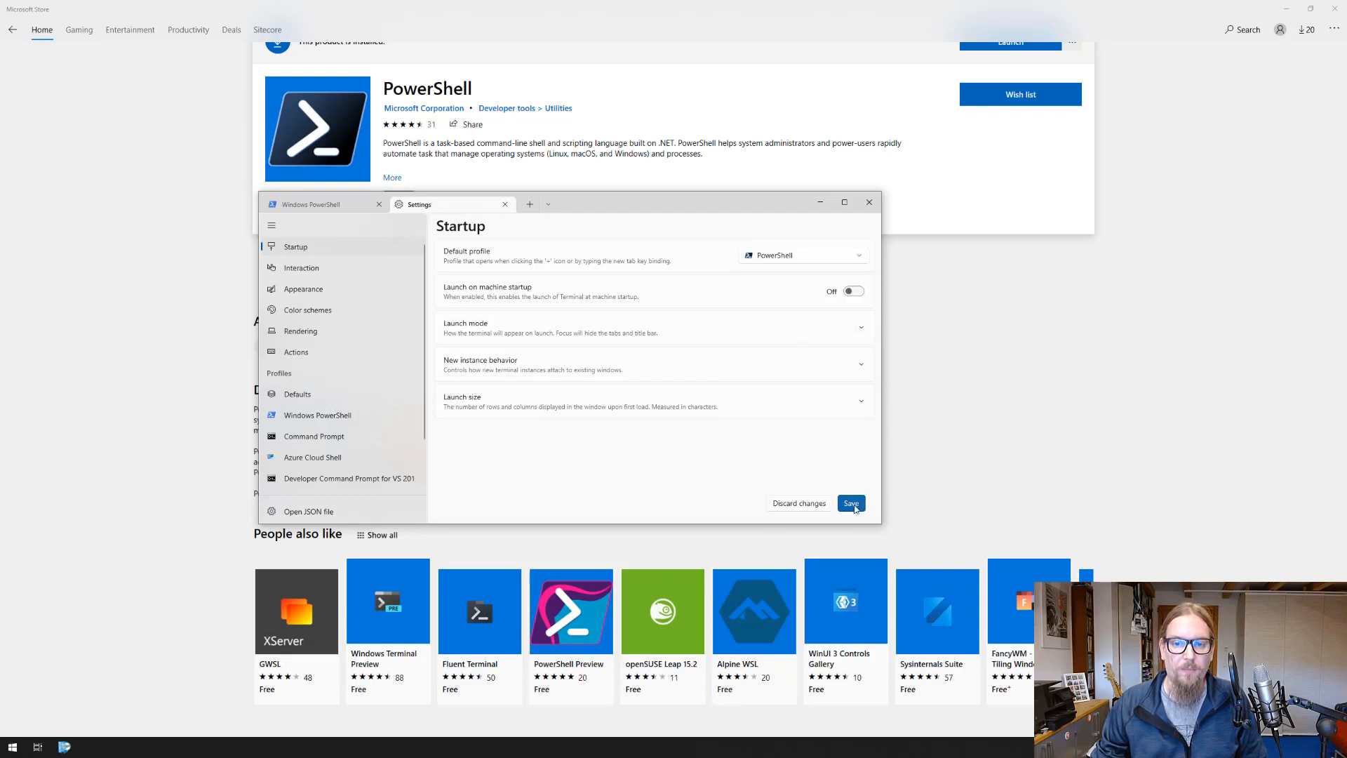
click(852, 503)
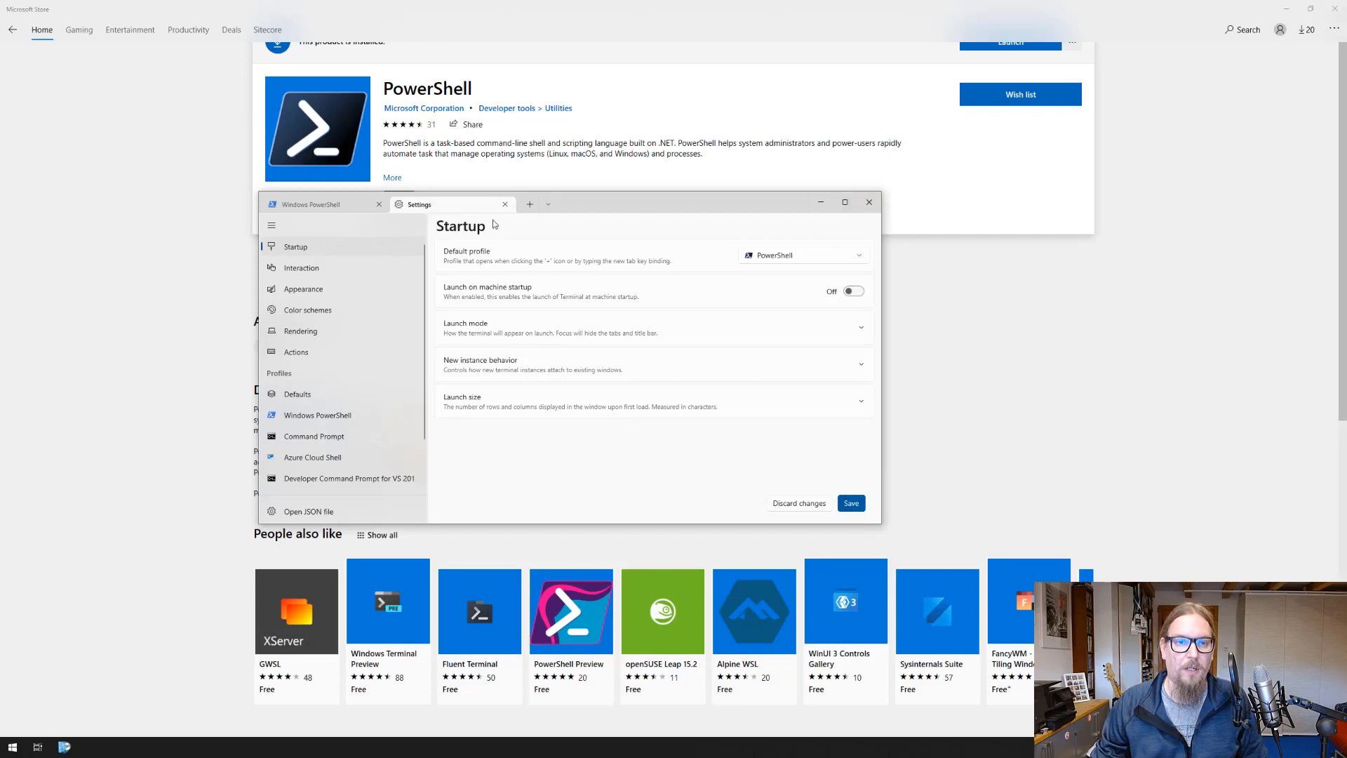
click(529, 207)
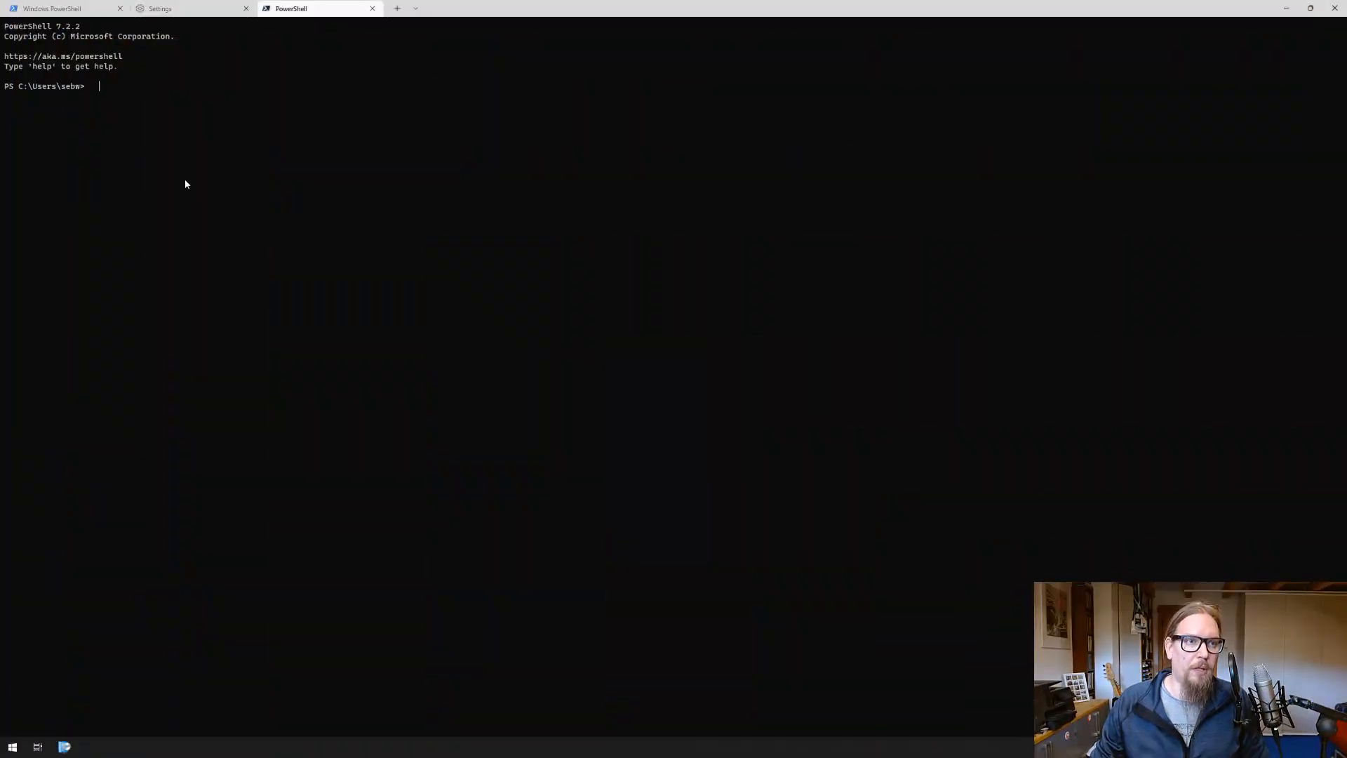
Enlarge the text and install posh-git, accepting the untrusted repository prompt.
key(ctrl+plus)
key(ctrl+plus)
key(ctrl+plus)
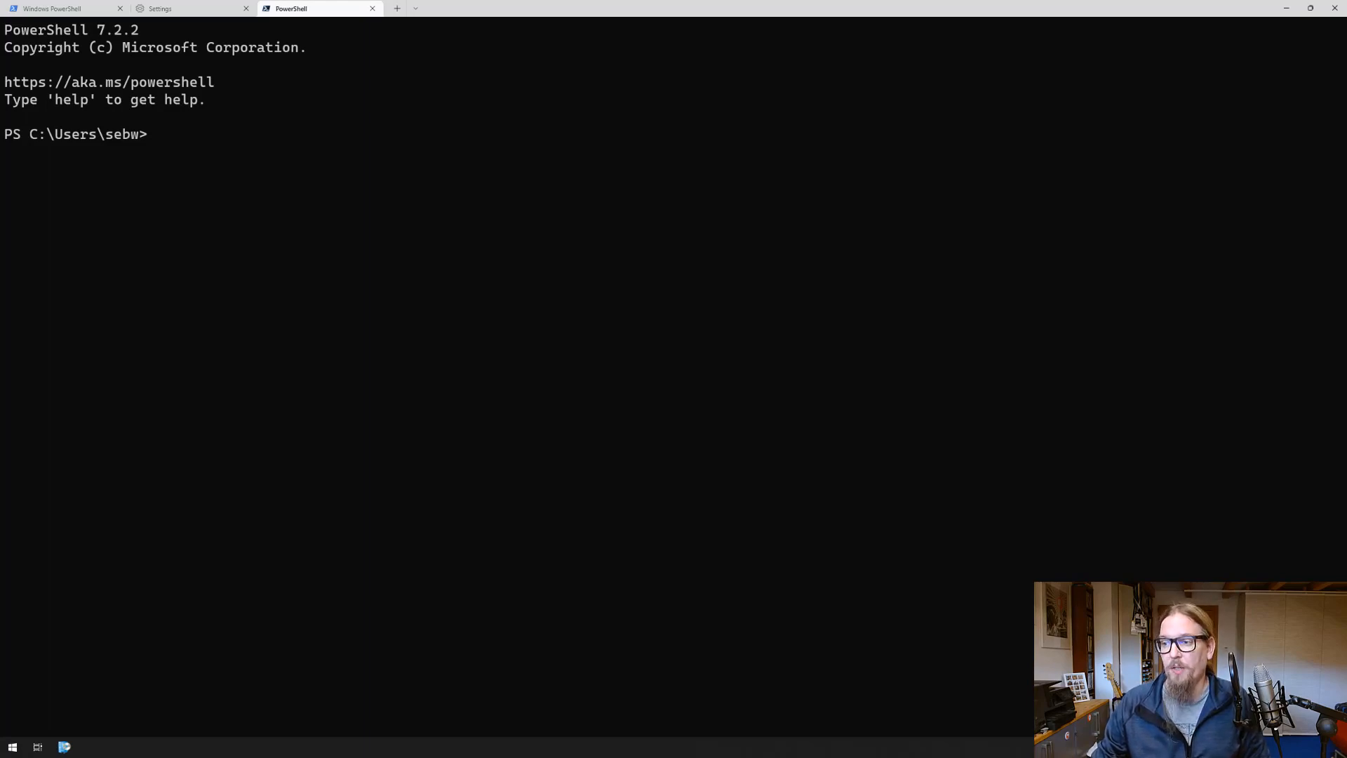
scroll(319, 230, up, 1)
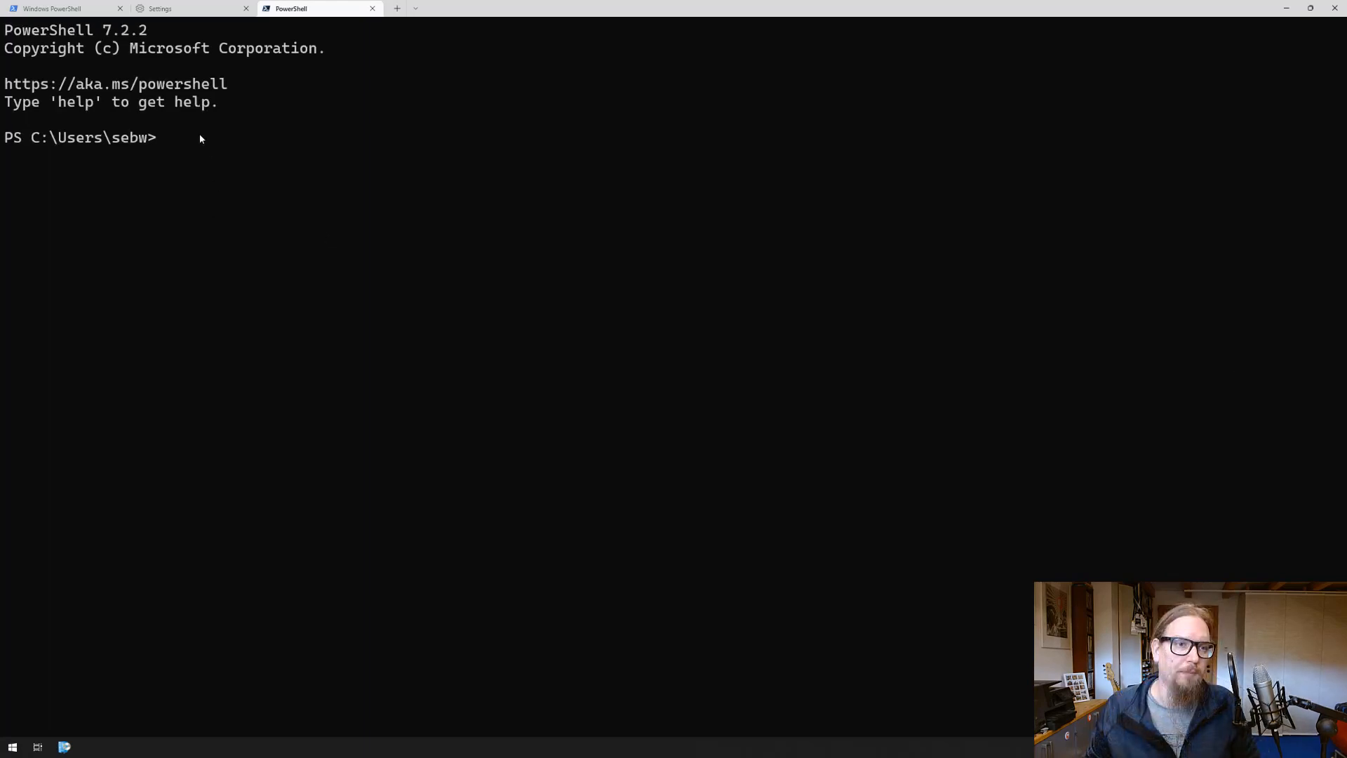
text(Install-Module posh-git -Scope CurrentUser)
key(Return)
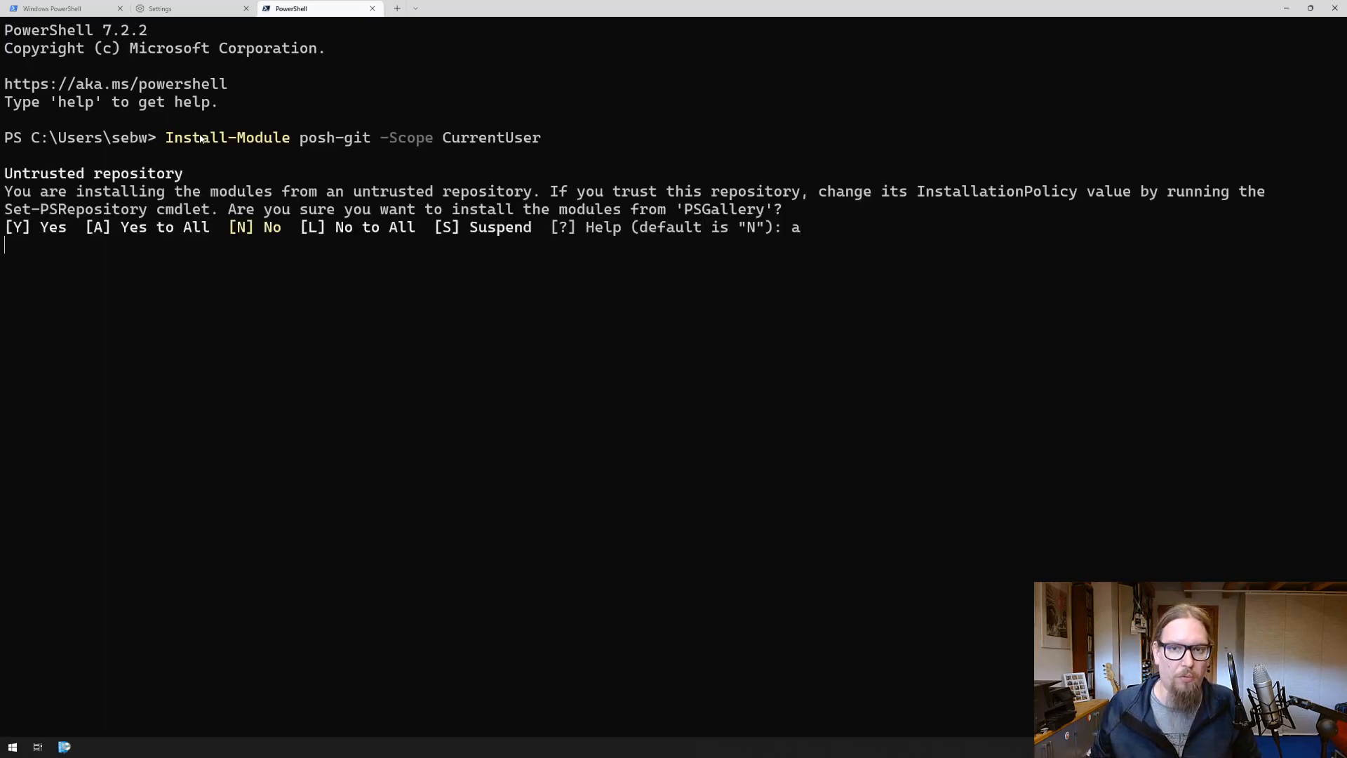
key(Return)
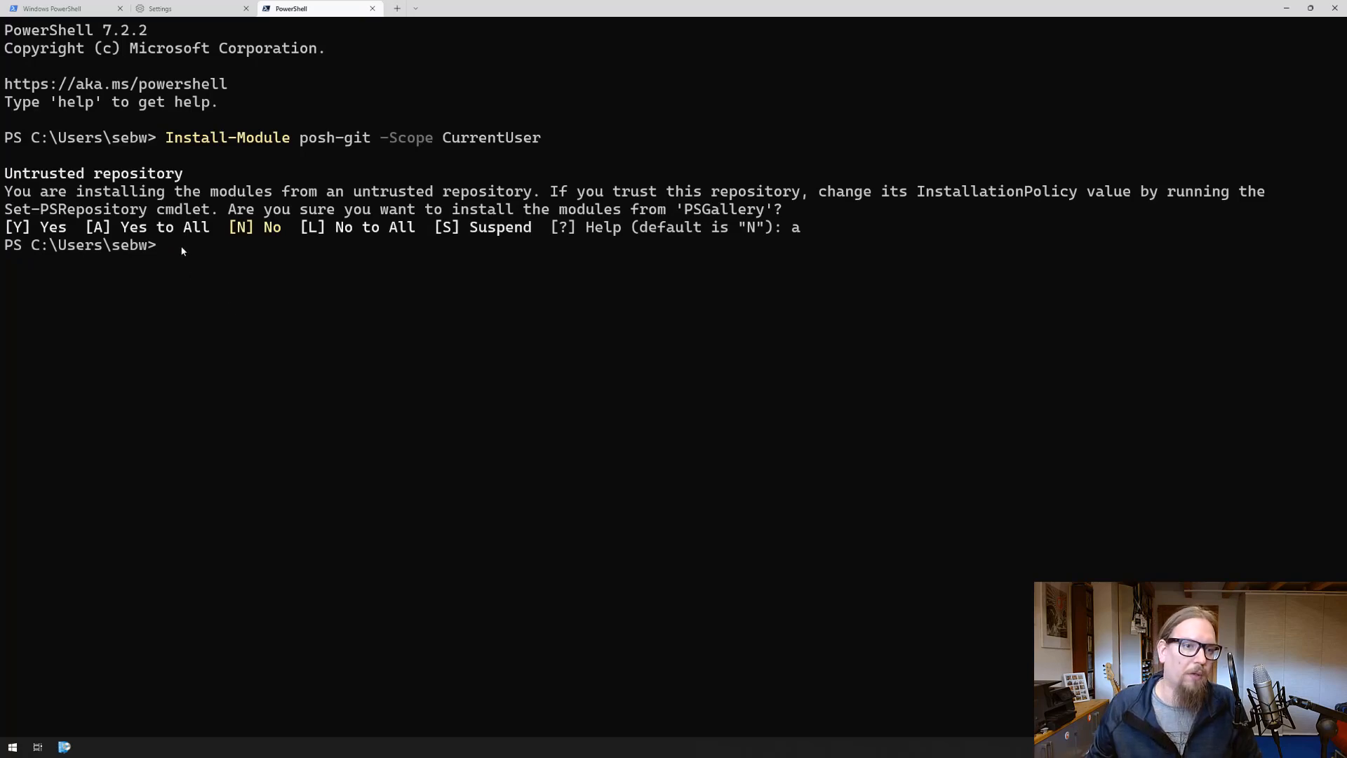
text(Install-Module oh-my-posh -Scope CurrentUser)
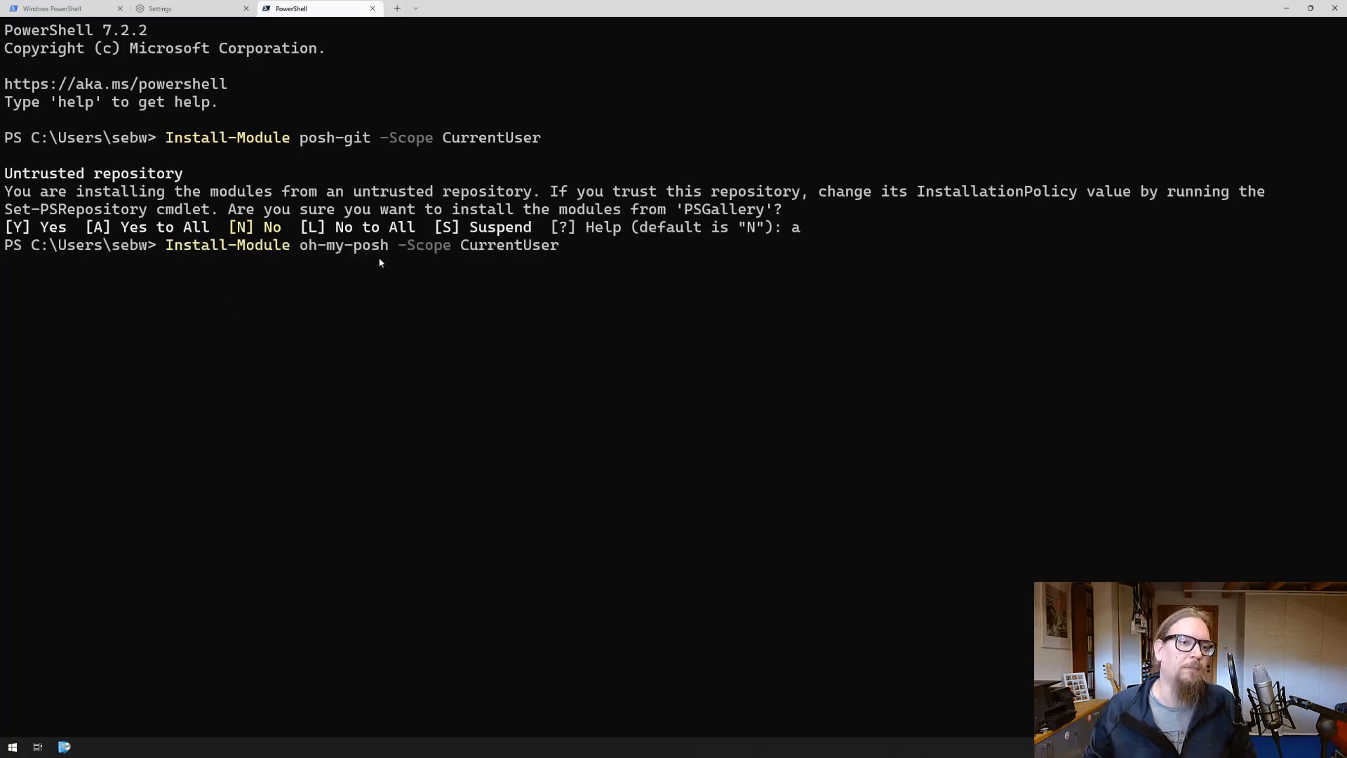
Run the oh-my-posh and PSReadLine install commands, accepting the untrusted repository prompt.
key(Return)
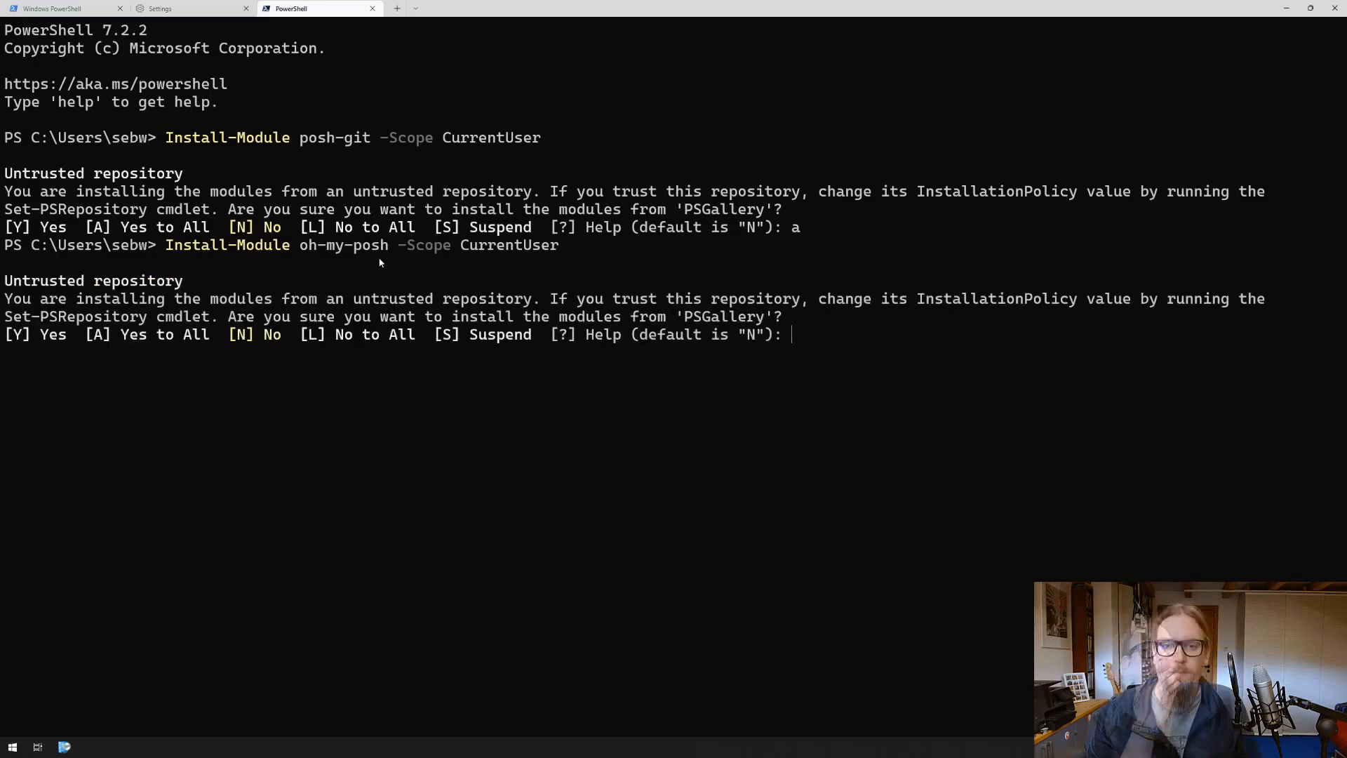
text(a)
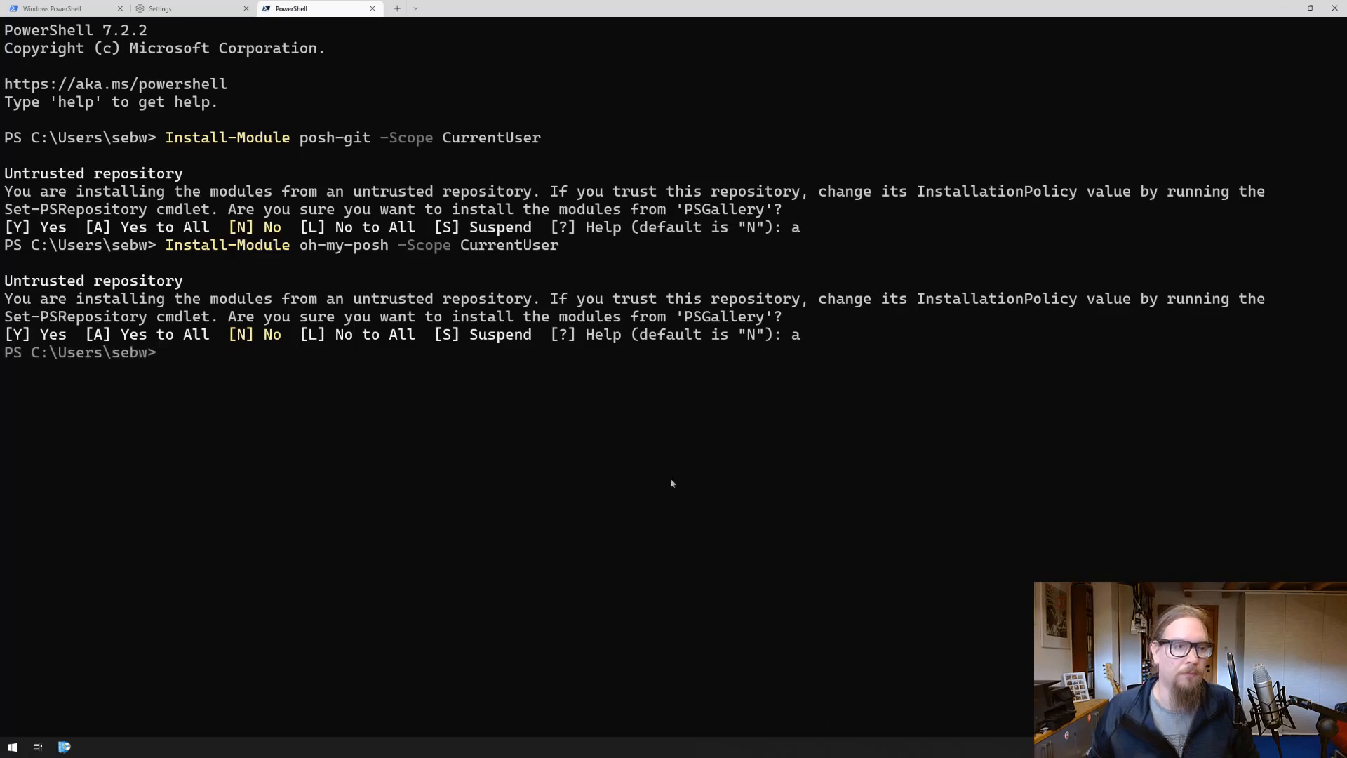
text(Install-Module -Name PSReadLine -AllowPrerelease)
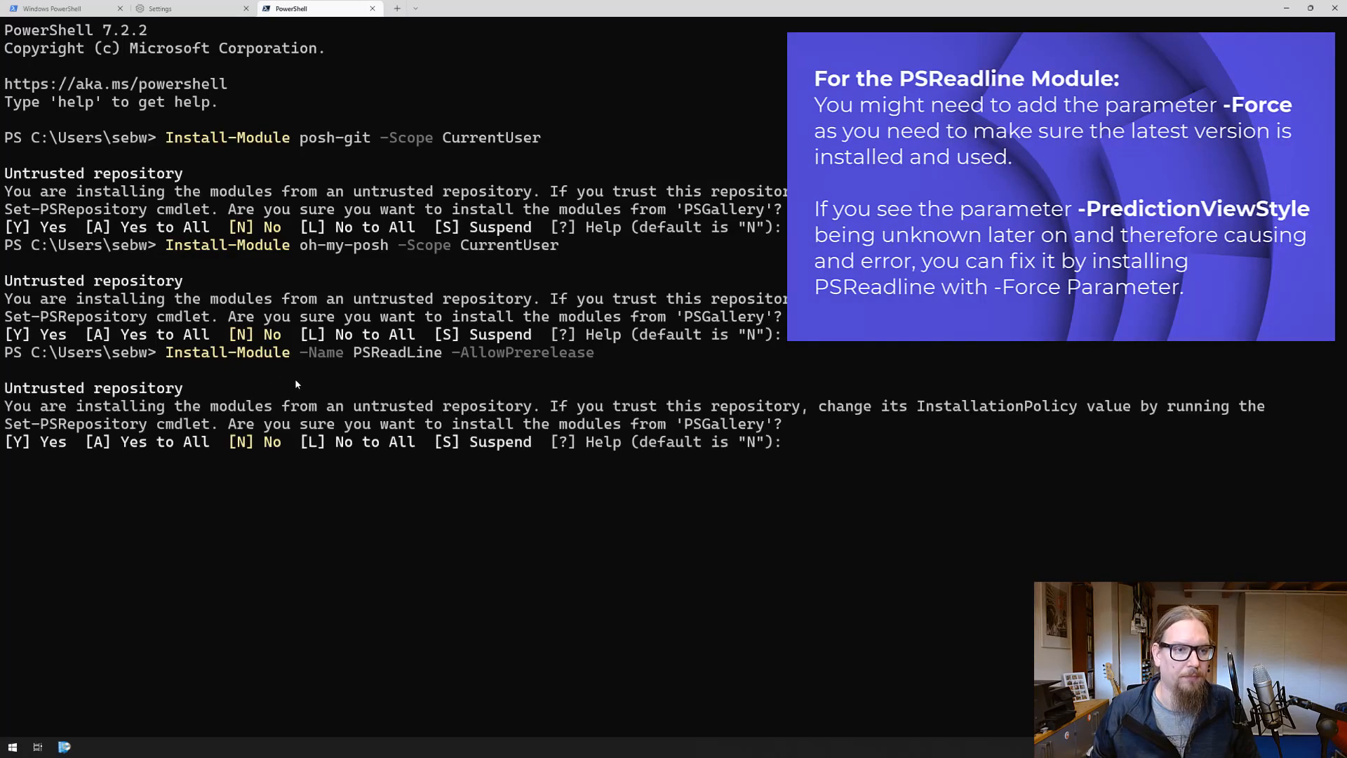
text(a)
key(Return)
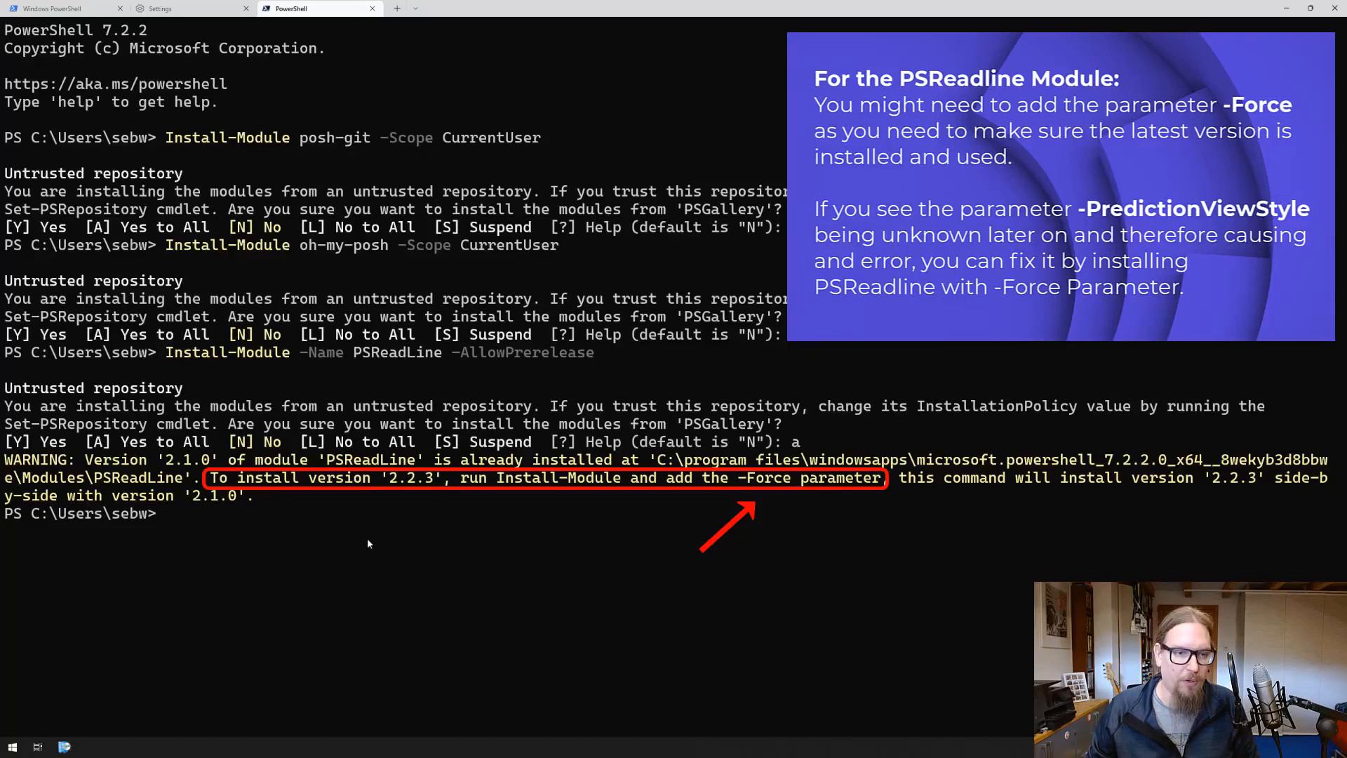
text(Set-PoshPrompt)
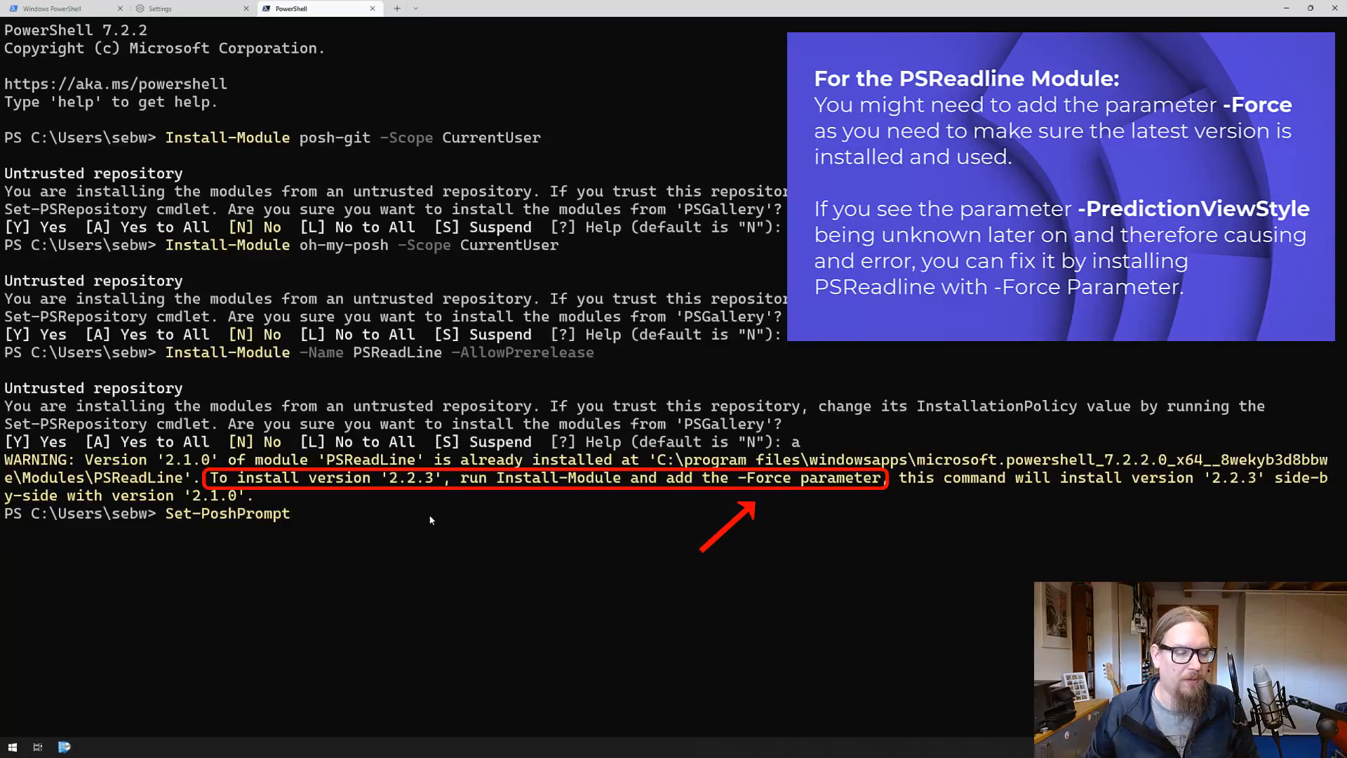
Run Set-PoshPrompt to apply the oh-my-posh themed prompt with user, path, duration and time segments.
key(Return)
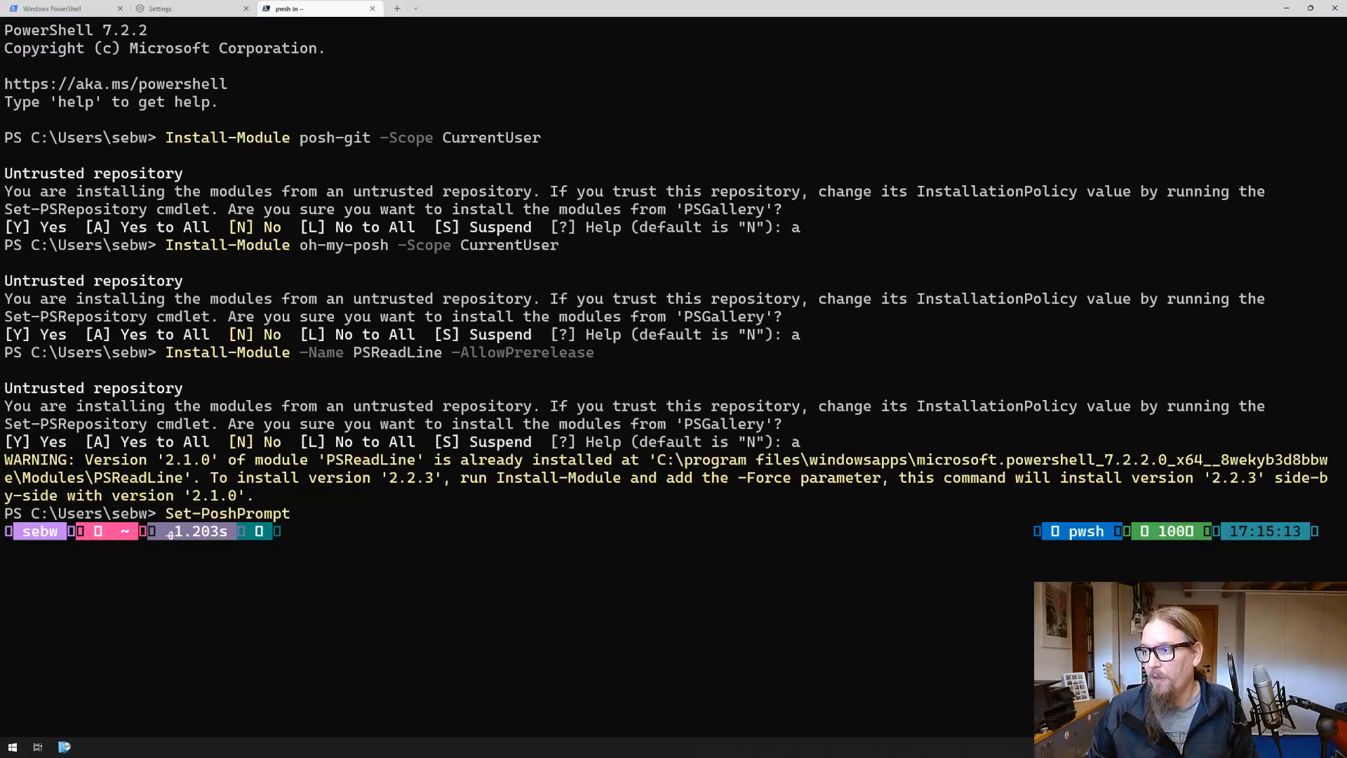
drag(1305, 126, 704, 32)
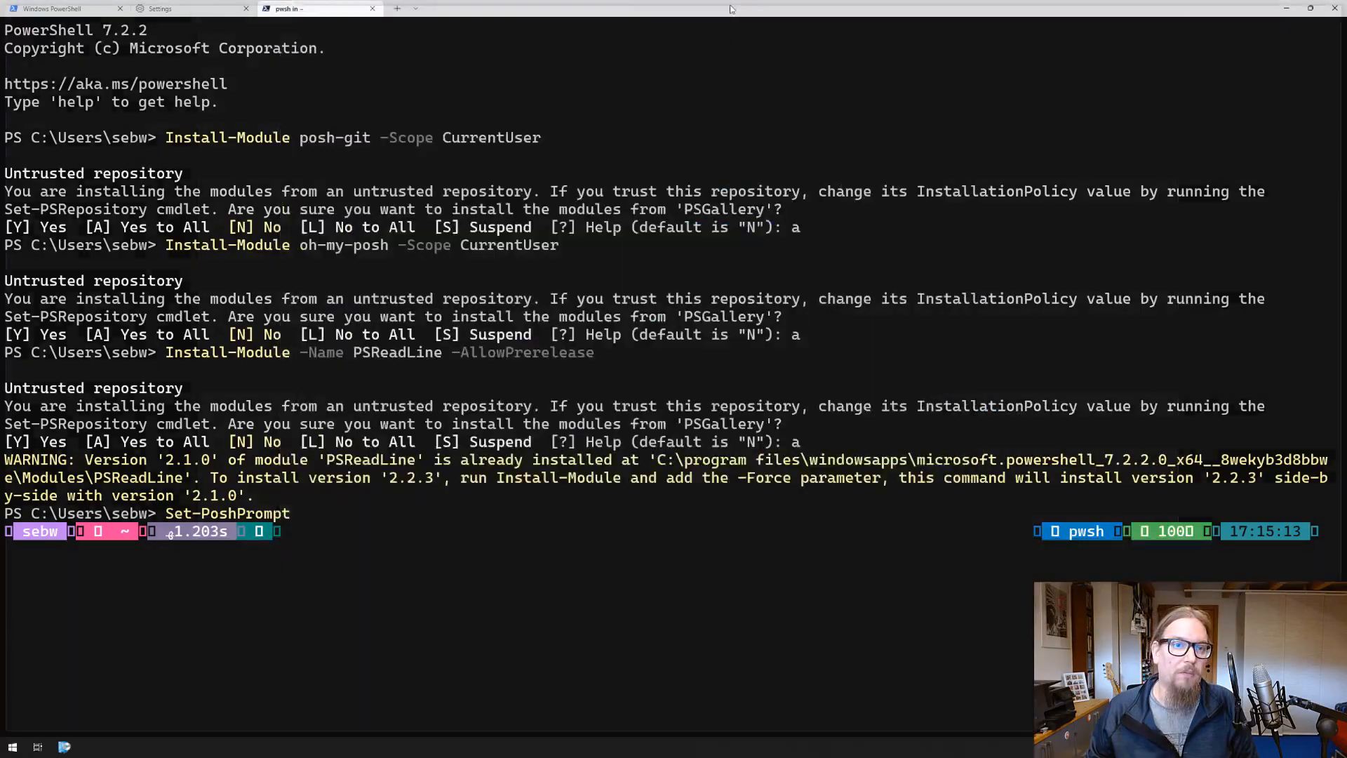
Switch to Chrome and download the Caskaydia Cove Nerd Font zip from nerdfonts.com.
key(alt+Tab)
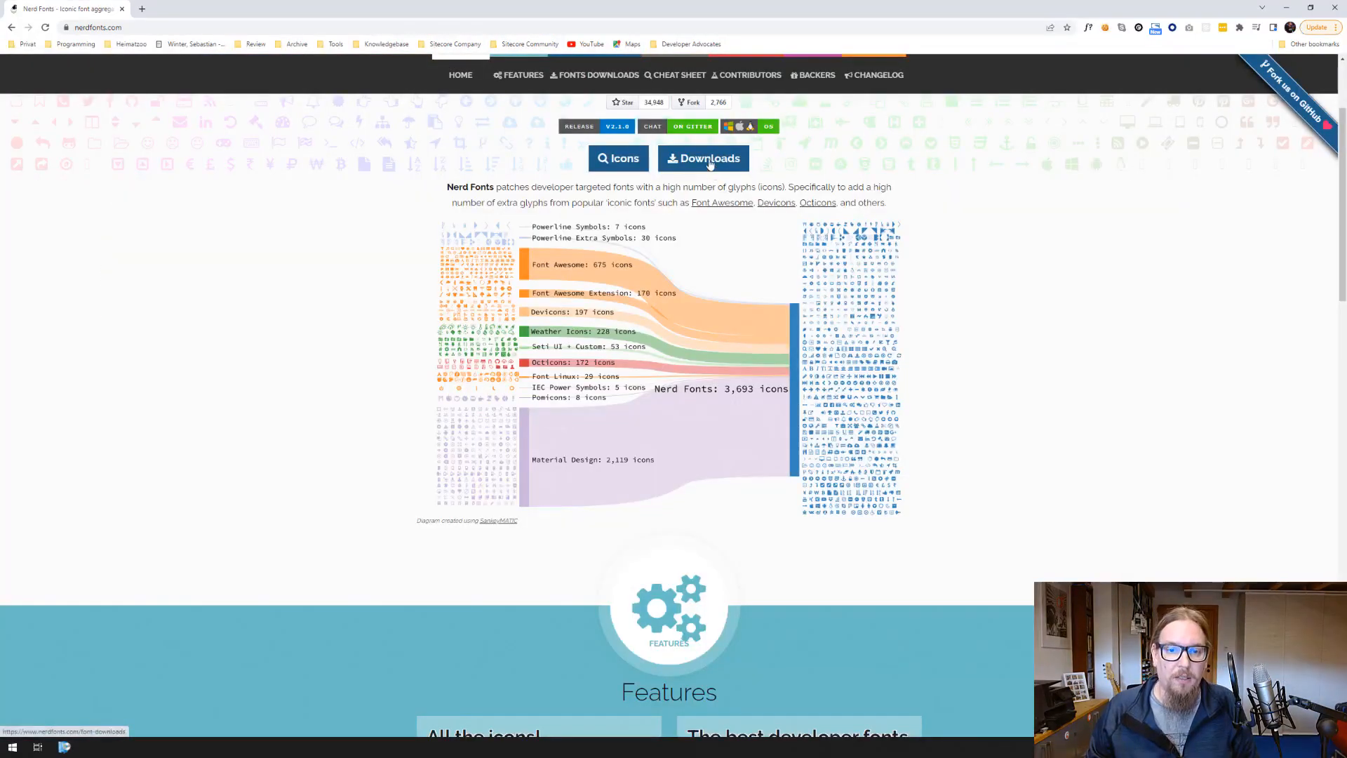
click(708, 163)
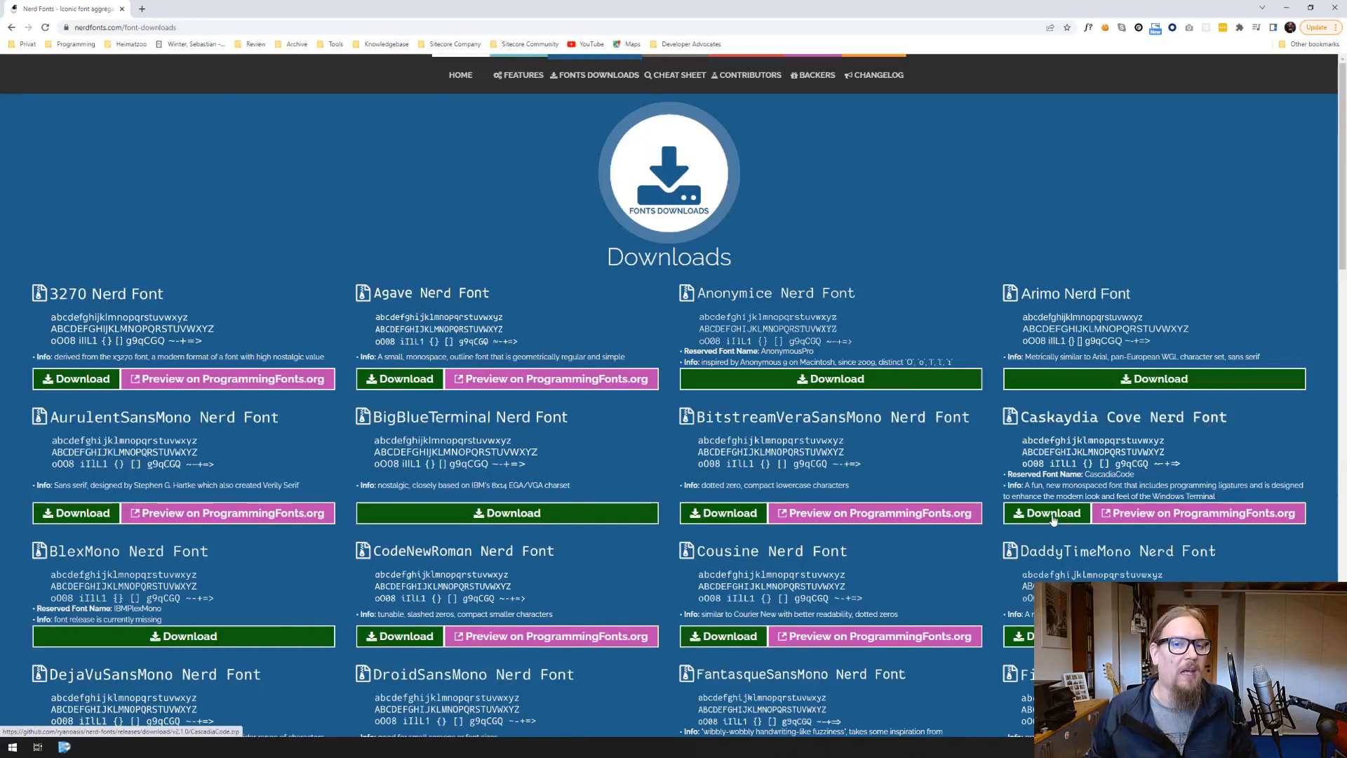
click(1053, 513)
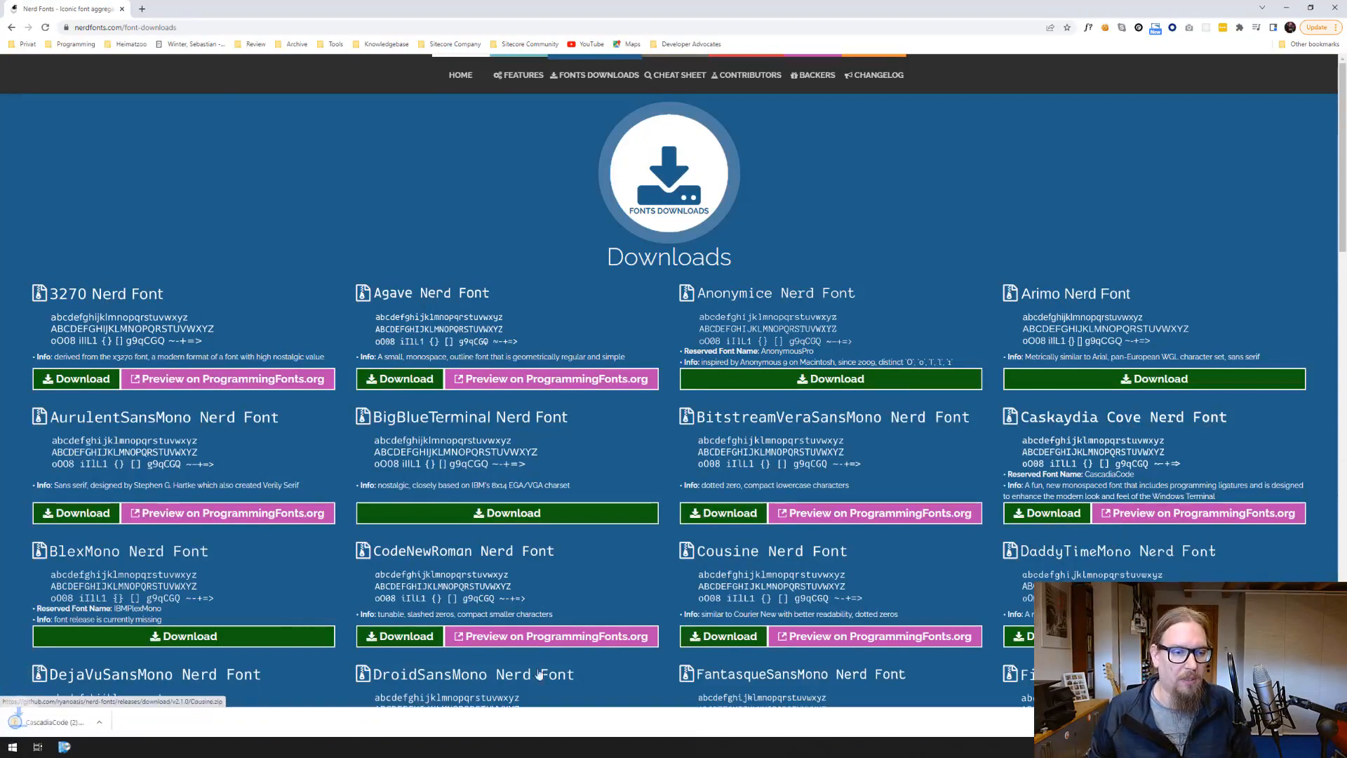
Open the downloaded CascadiaCode zip and preview its first .ttf font file.
click(47, 721)
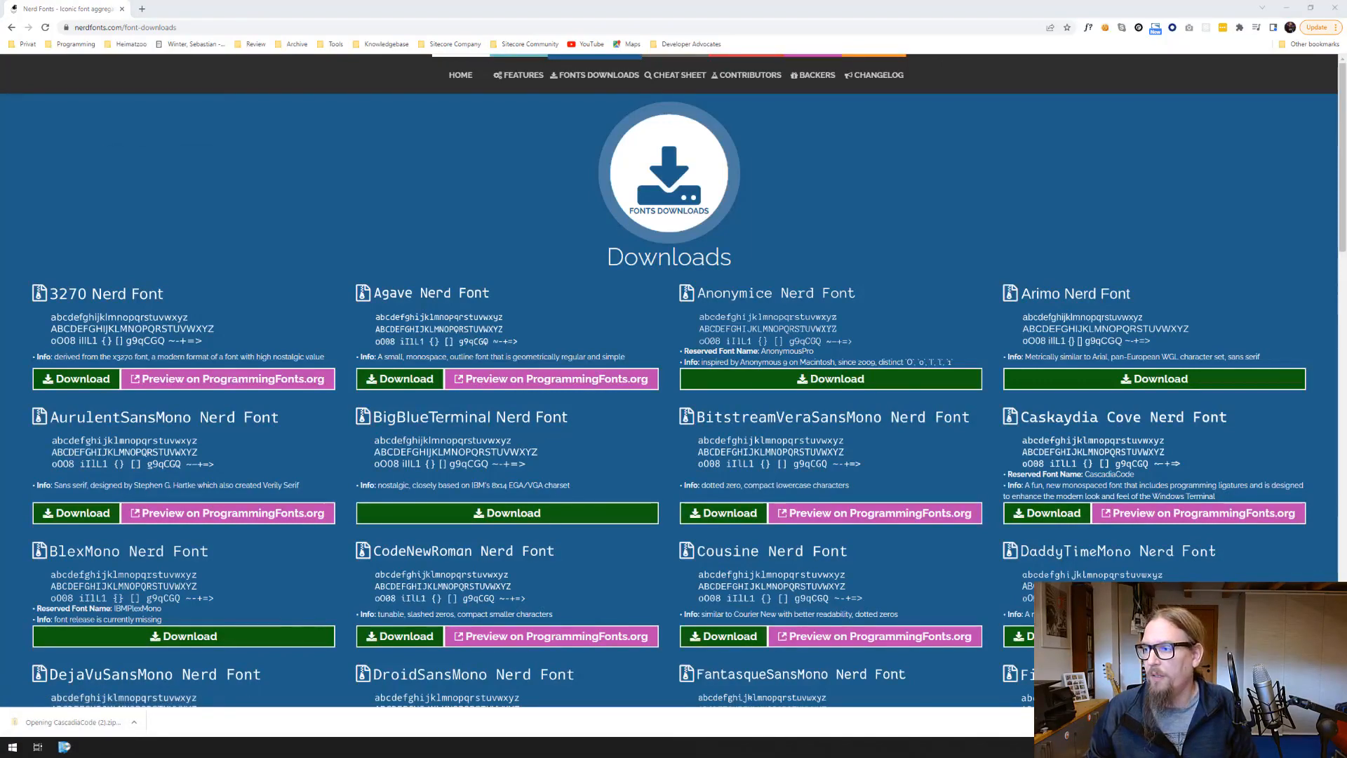
click(444, 224)
double_click(445, 225)
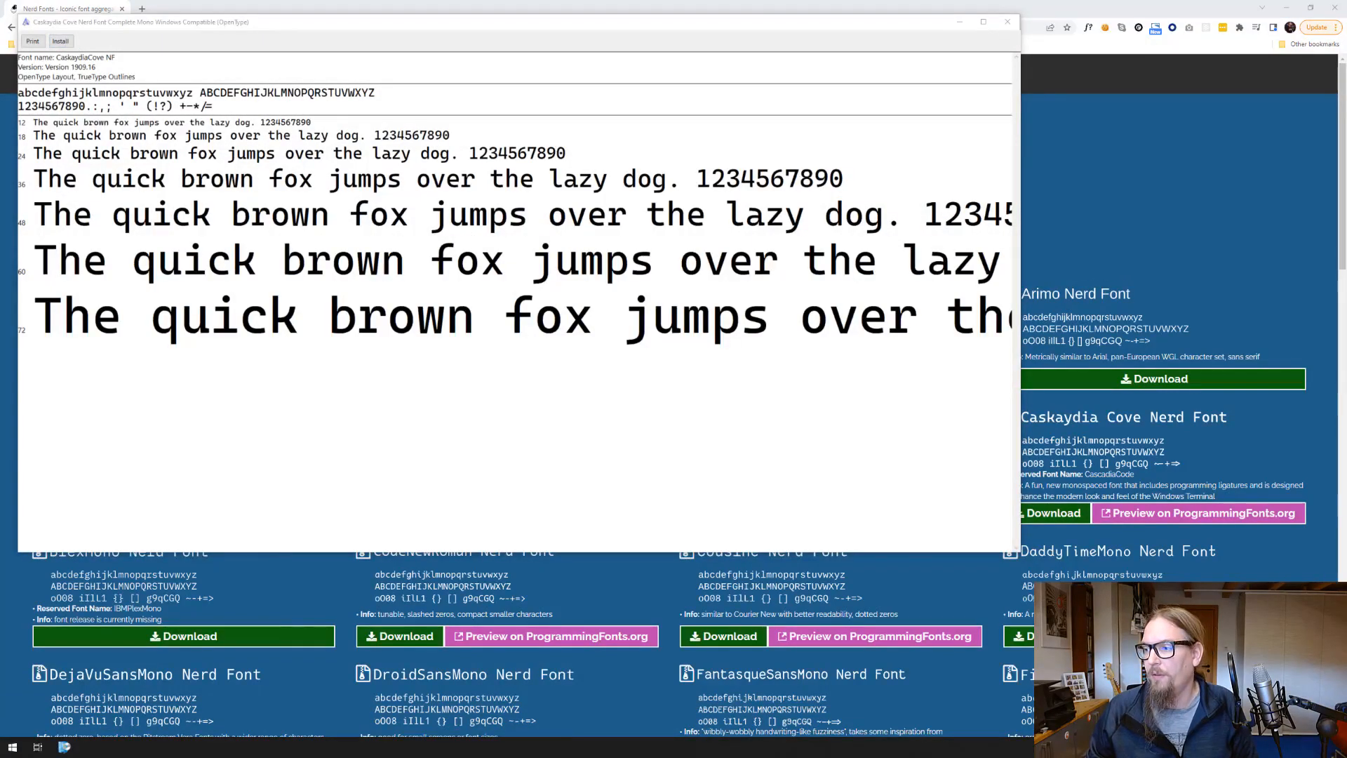
Install the Windows Compatible Mono and Nerd Font Mono files, answering the already-installed prompt.
click(494, 352)
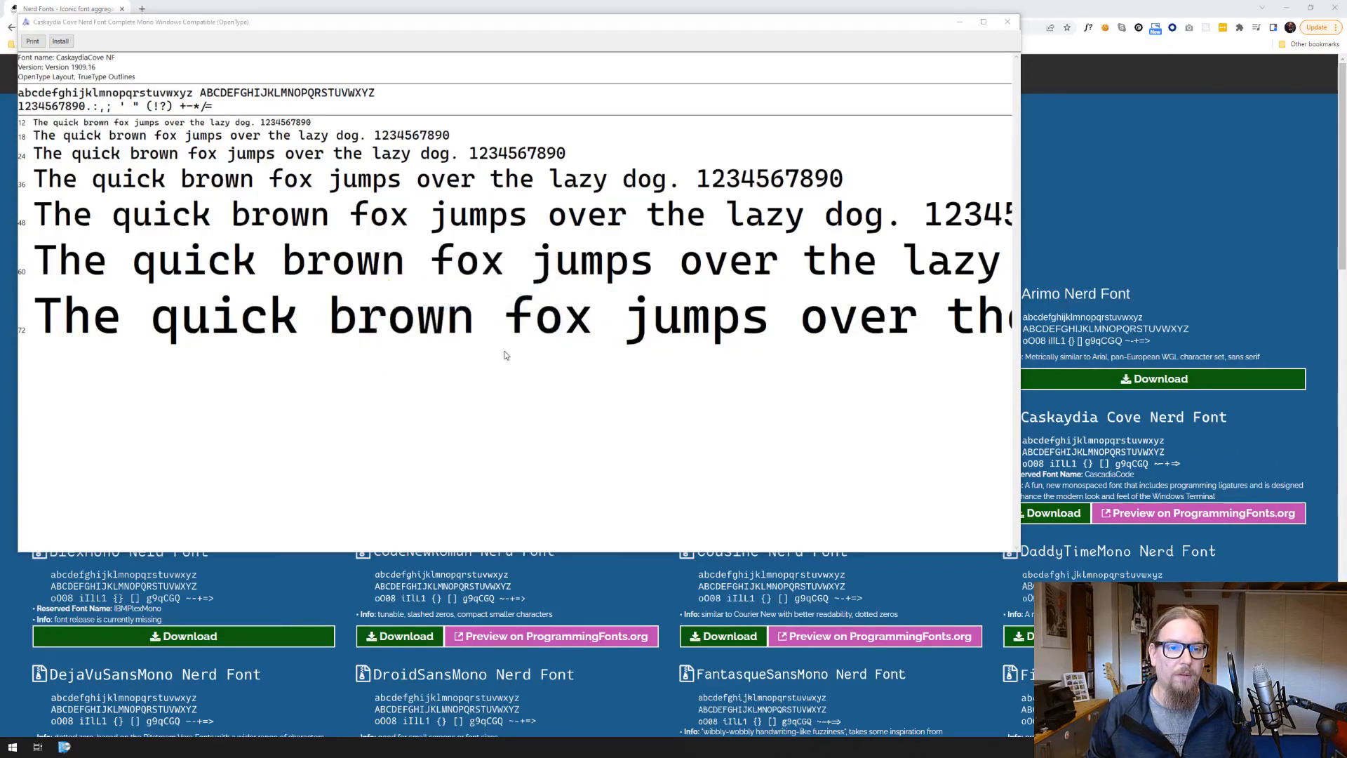
click(1008, 23)
double_click(421, 233)
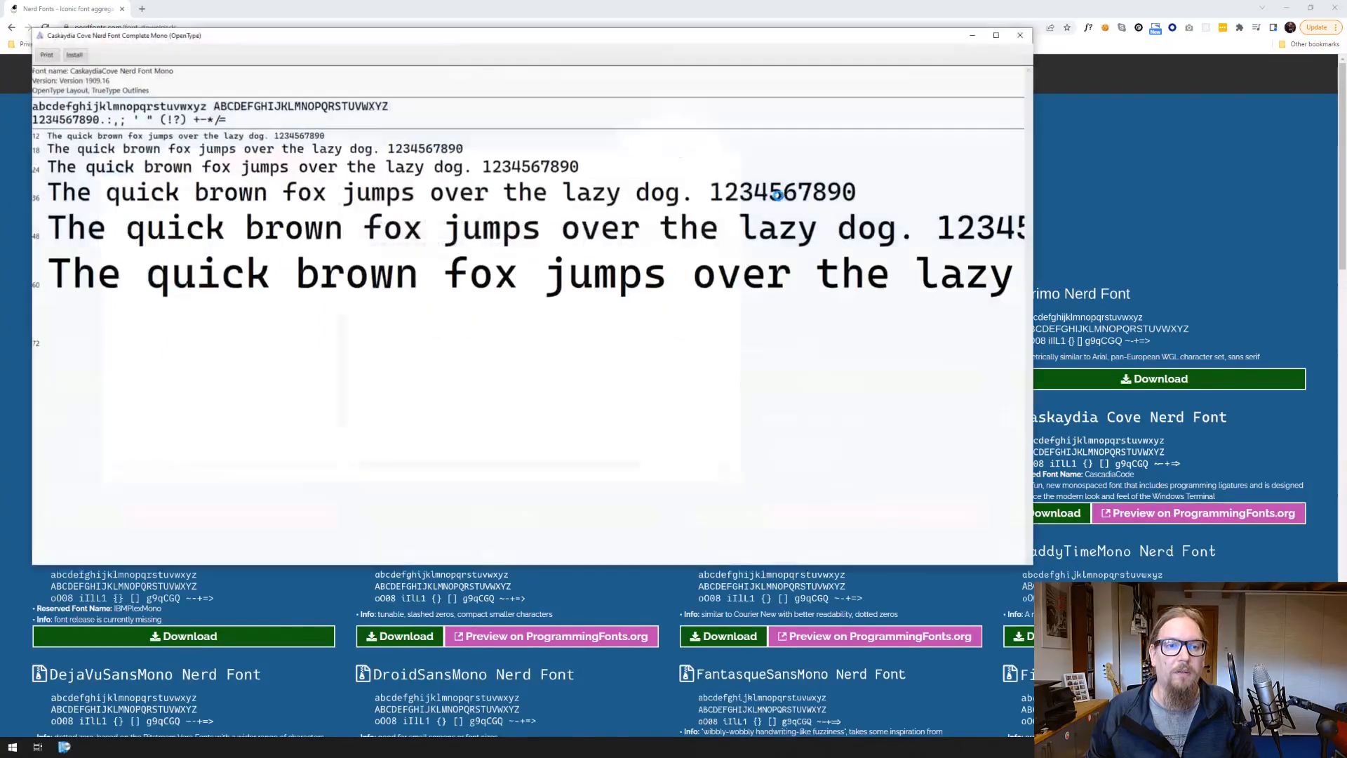
click(75, 54)
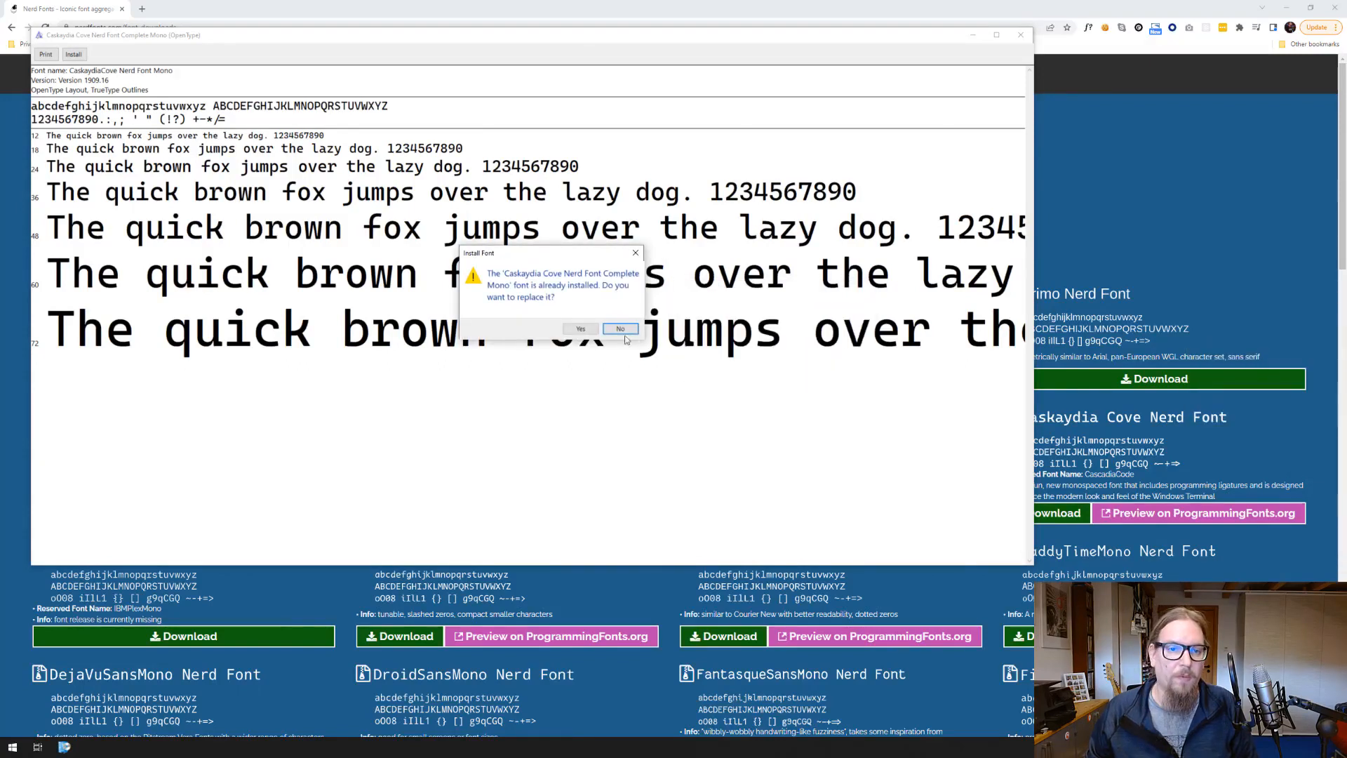
click(579, 328)
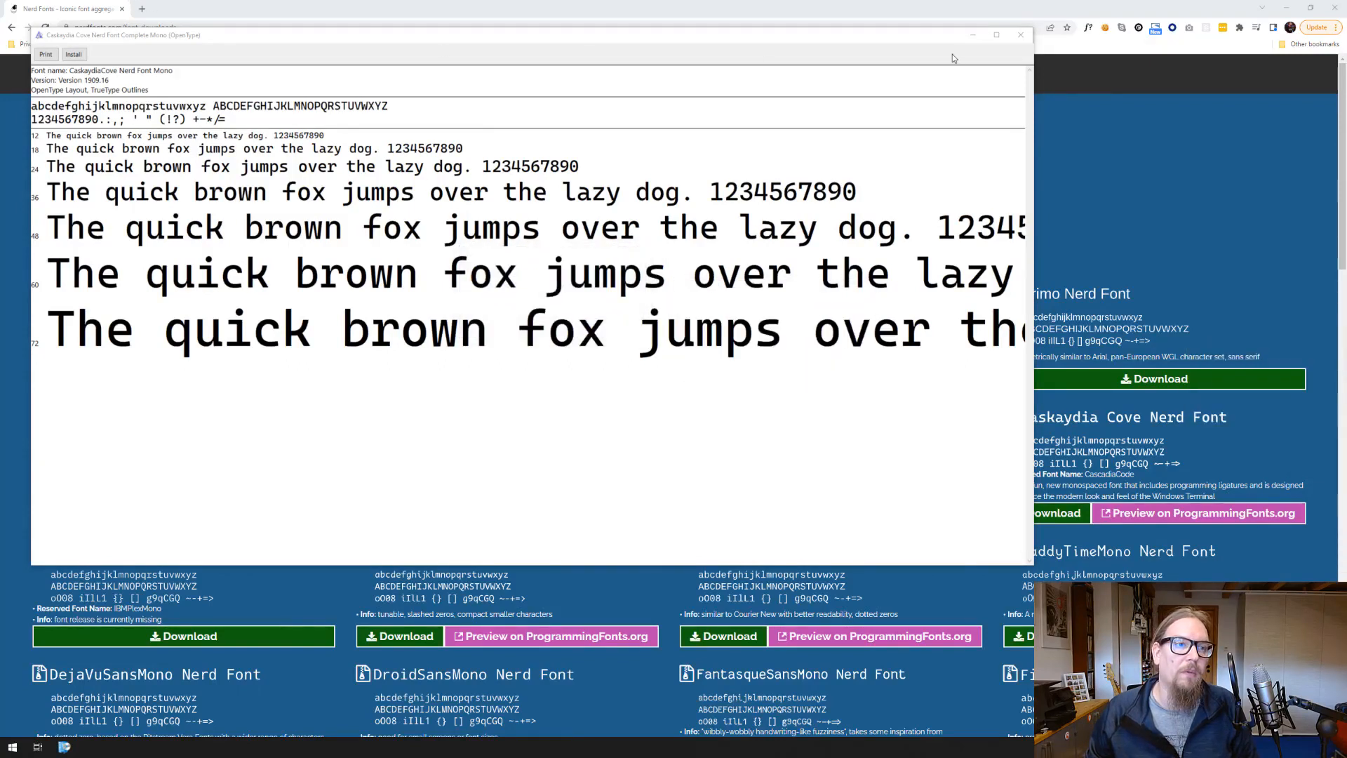
click(1020, 35)
Install the Windows Compatible font file, answer the replace prompt, and close its preview.
double_click(415, 244)
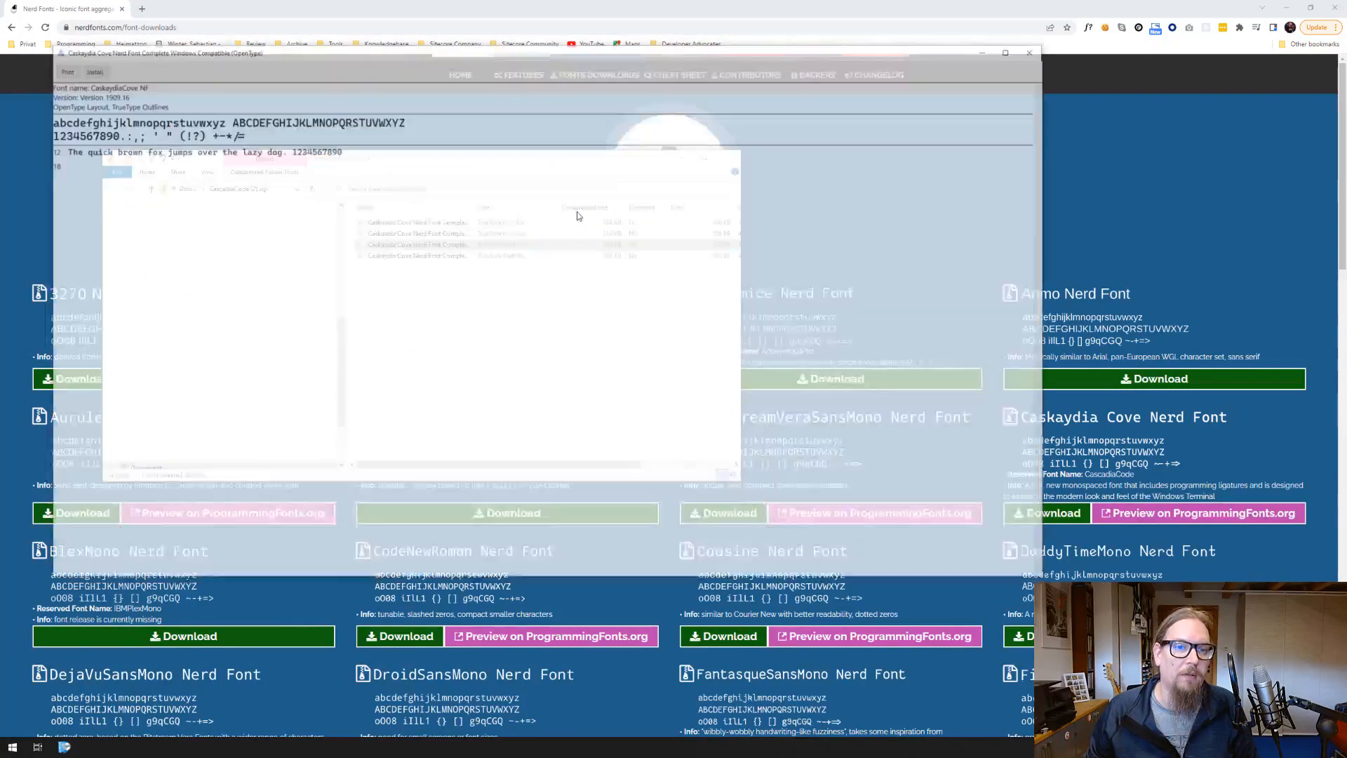
click(88, 67)
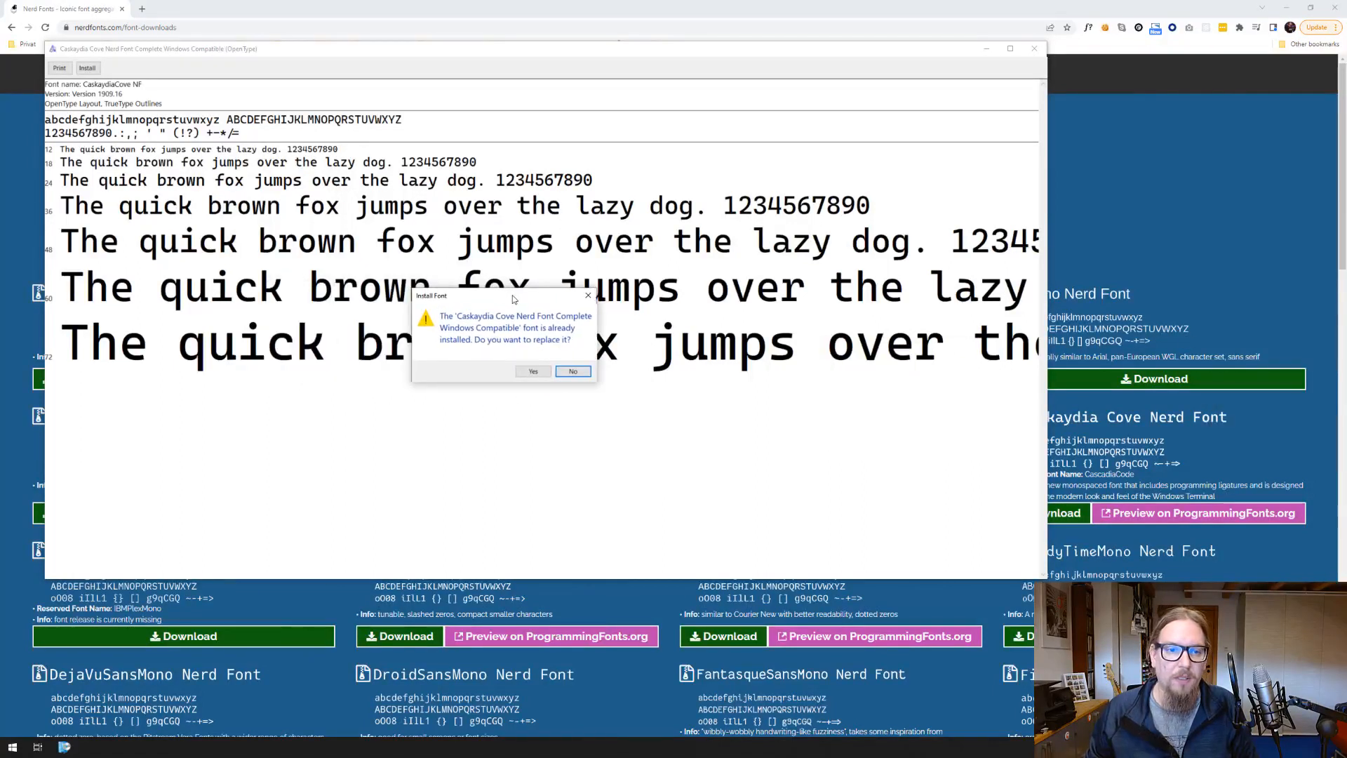
click(529, 370)
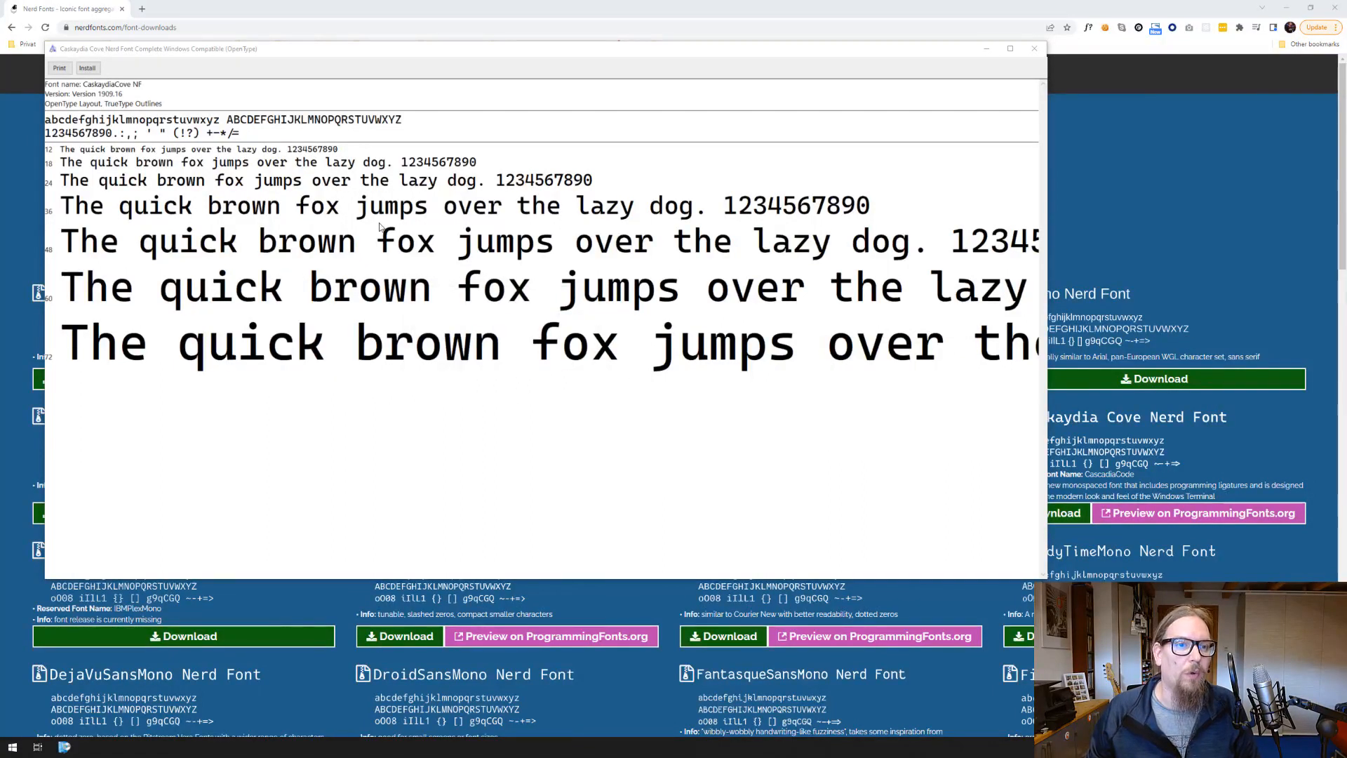
click(108, 72)
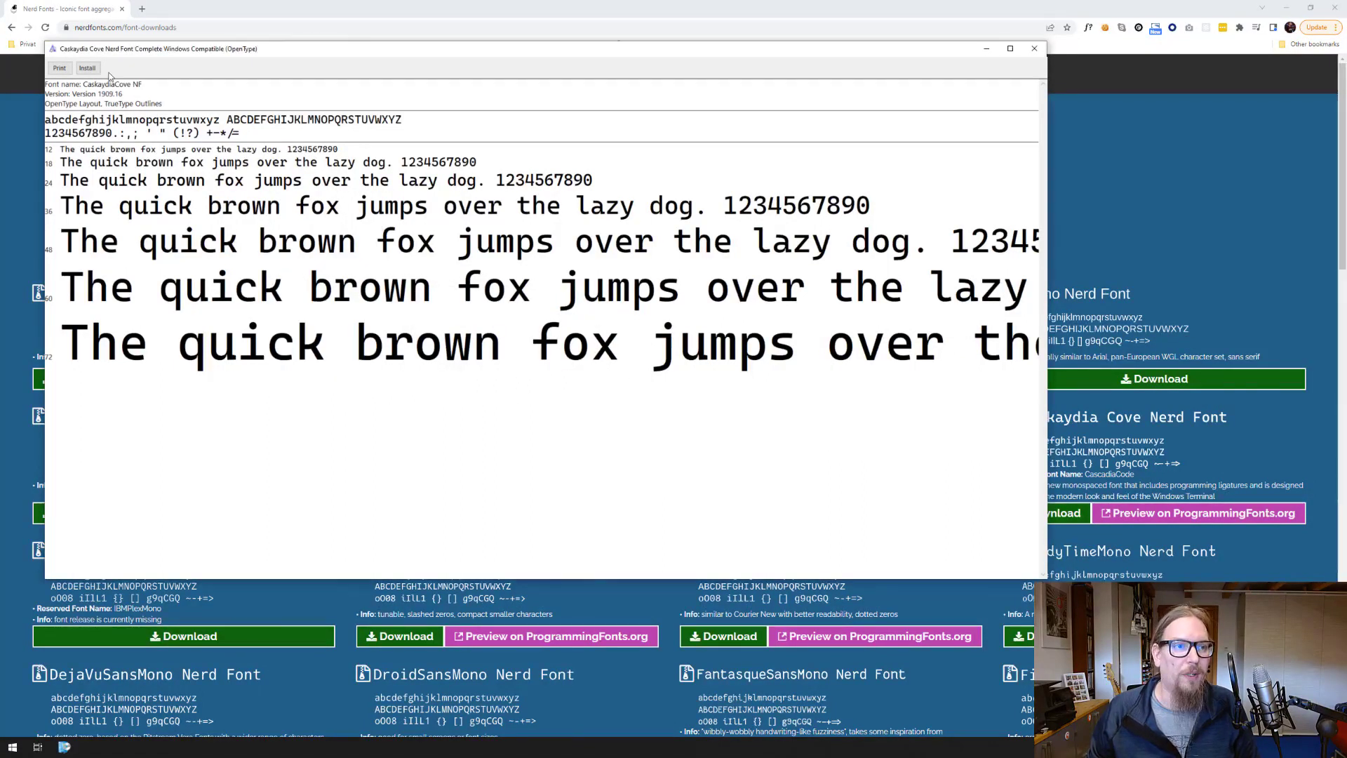
click(1036, 49)
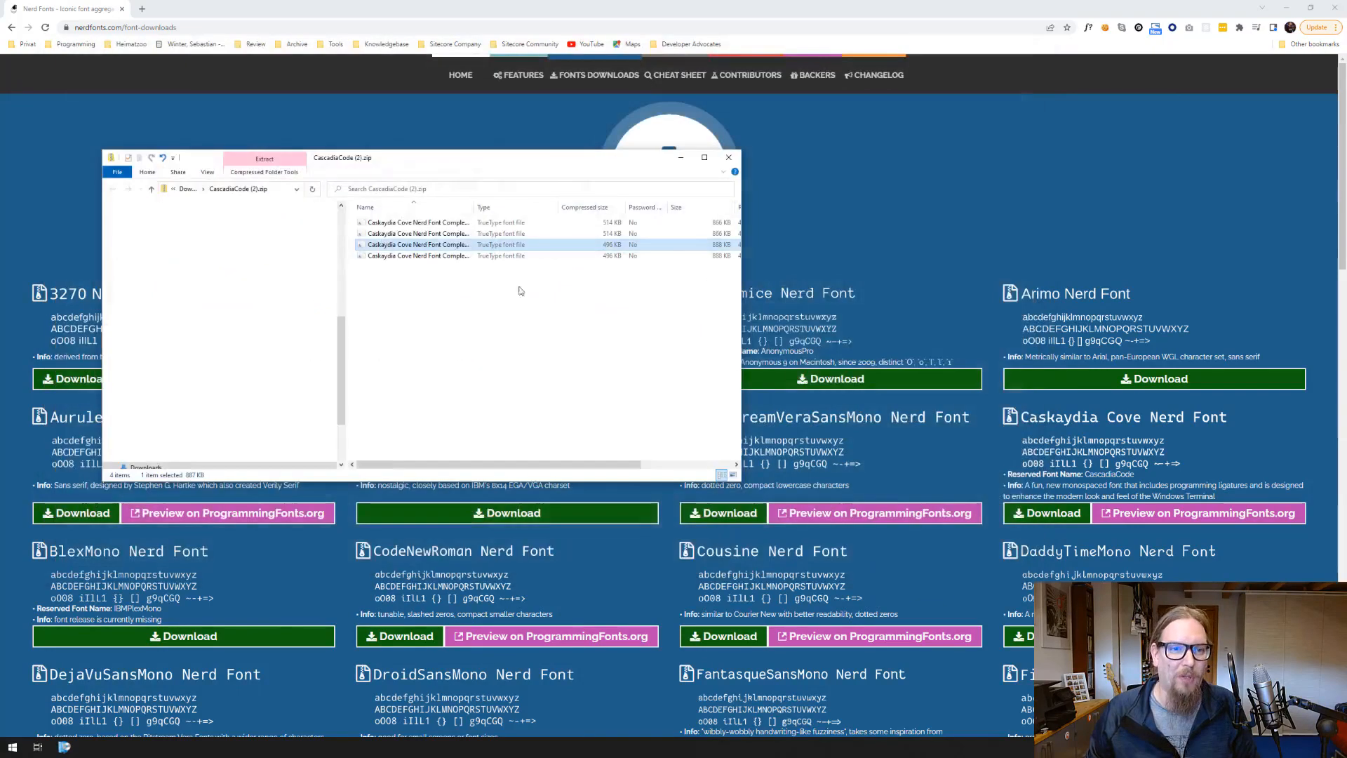
Install the last Caskaydia Cove Nerd Font file, confirm replacing it, and close the previews.
click(455, 257)
double_click(455, 261)
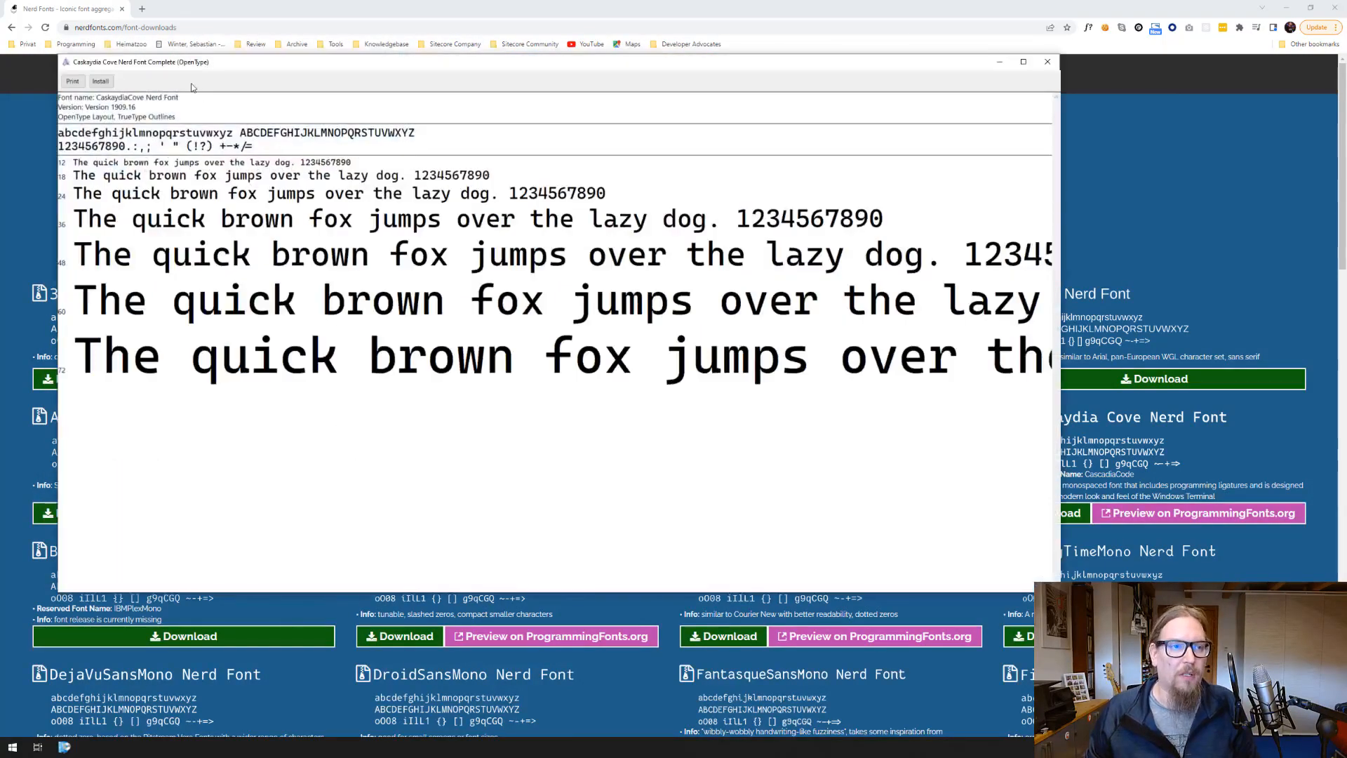
click(101, 82)
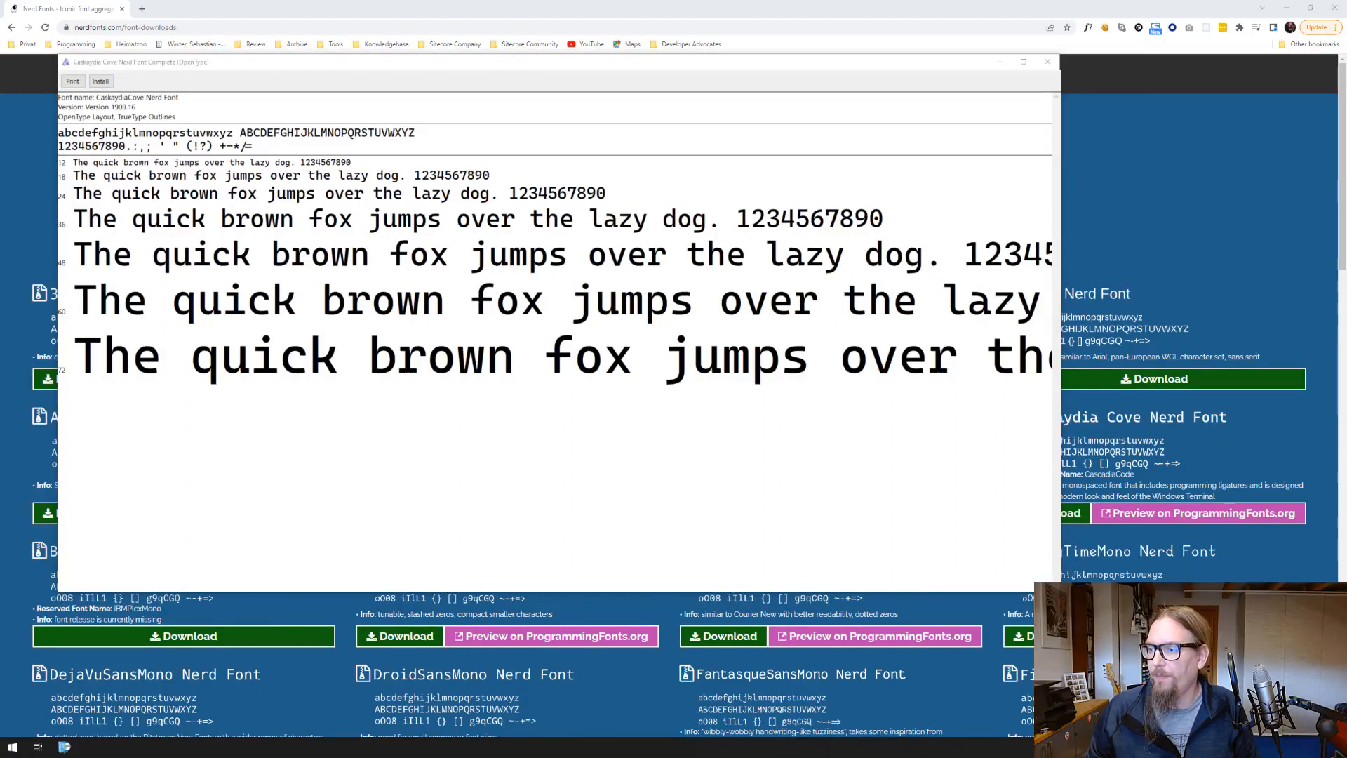
click(587, 375)
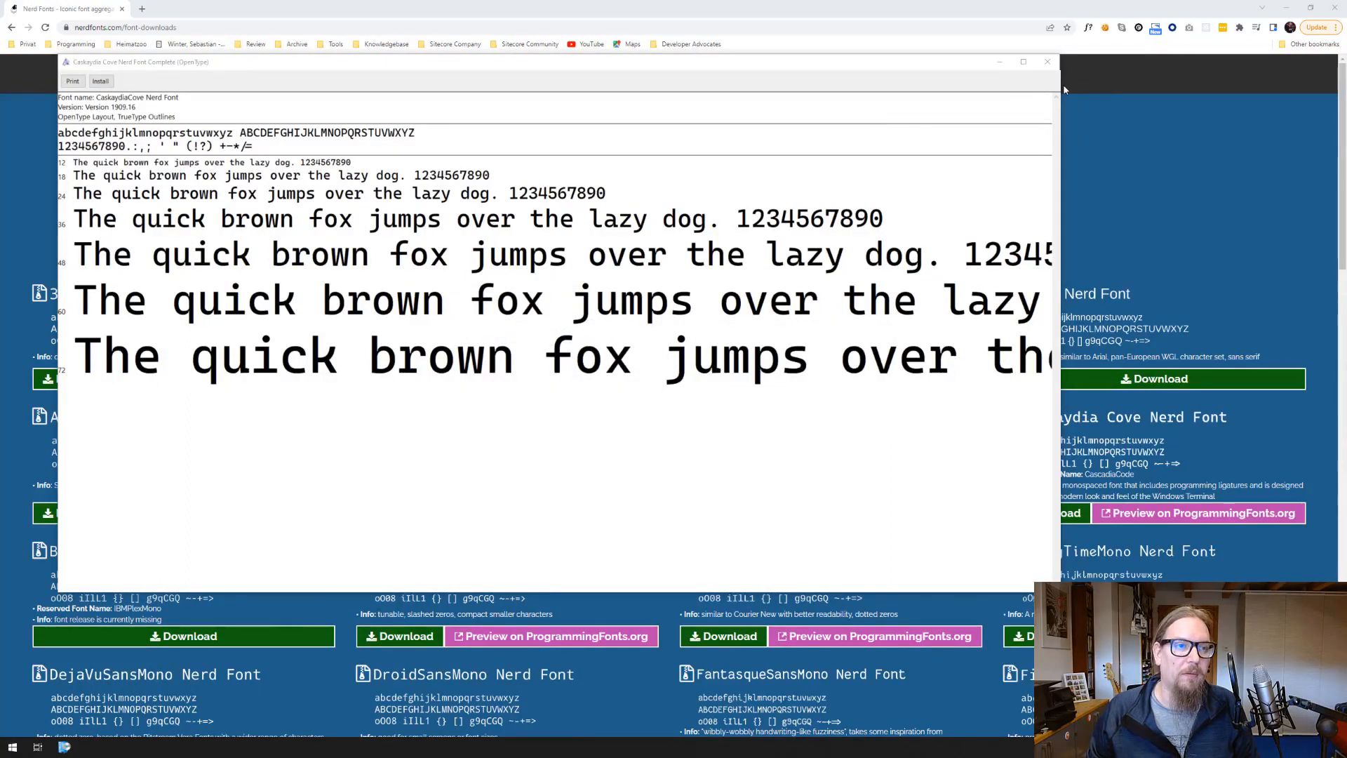
click(1047, 63)
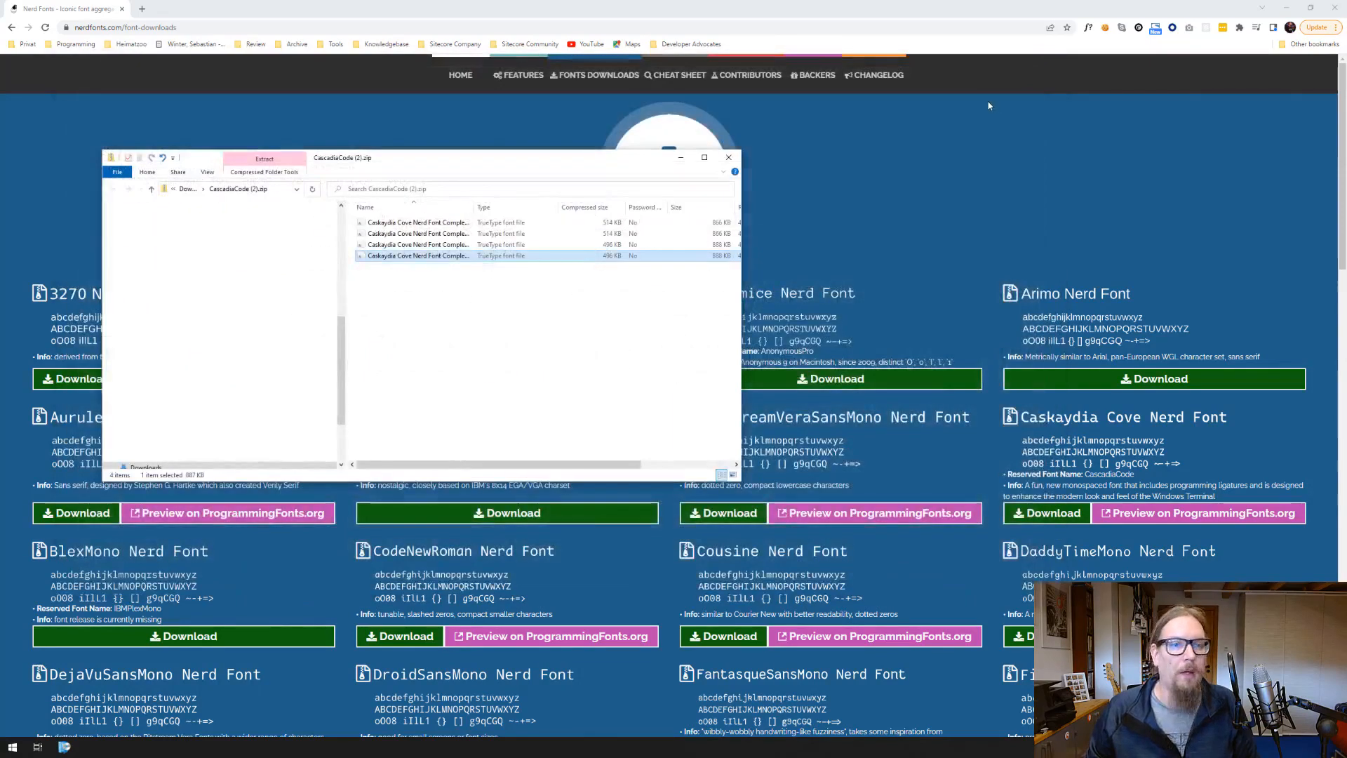
click(1011, 157)
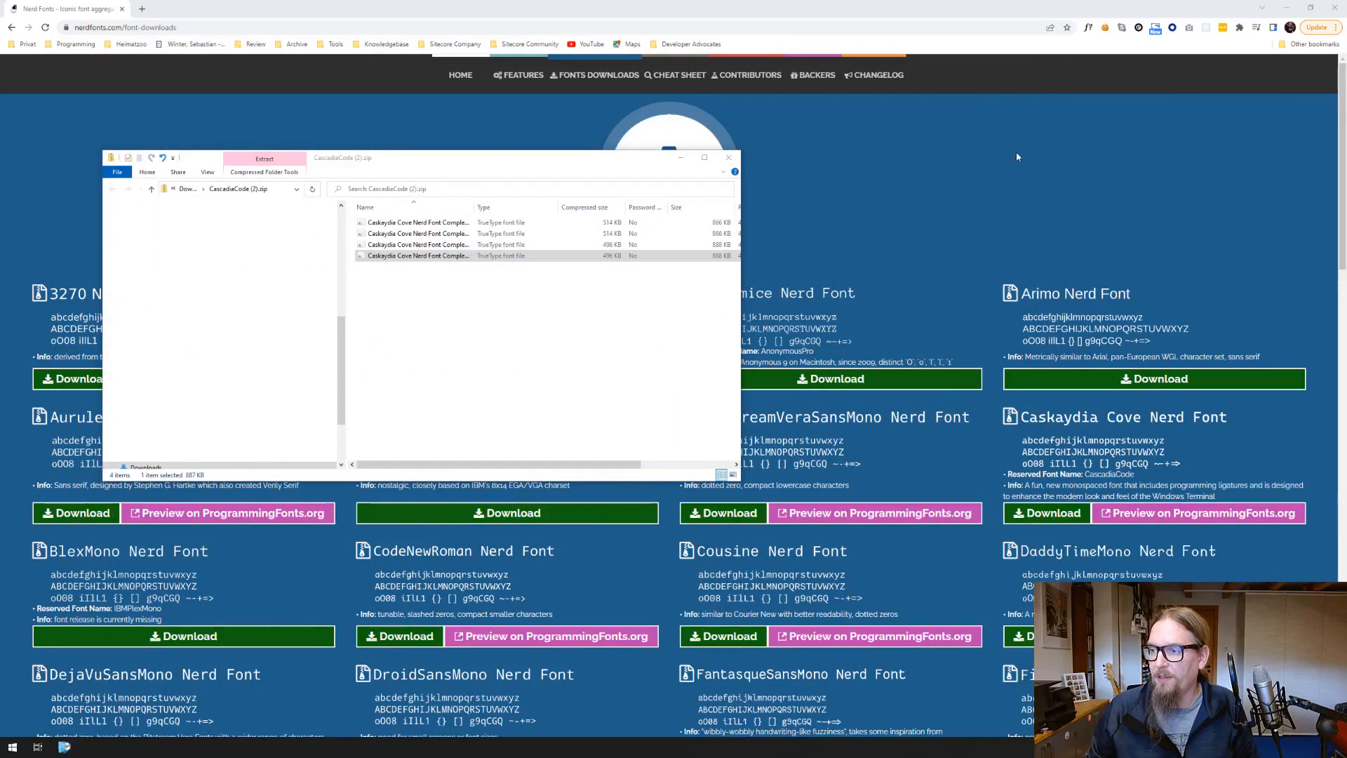
Switch back to Windows Terminal and go to the PowerShell profile's settings.
key(alt+Tab)
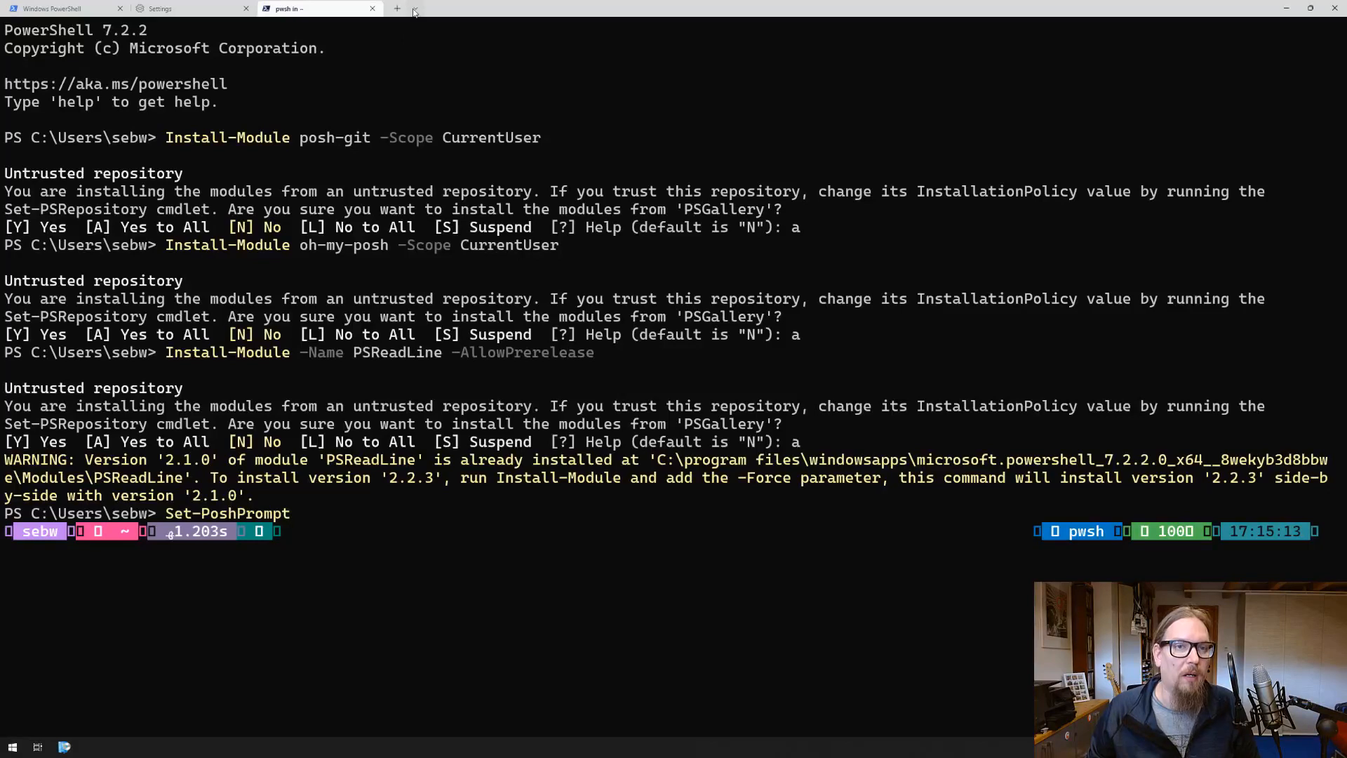
click(414, 10)
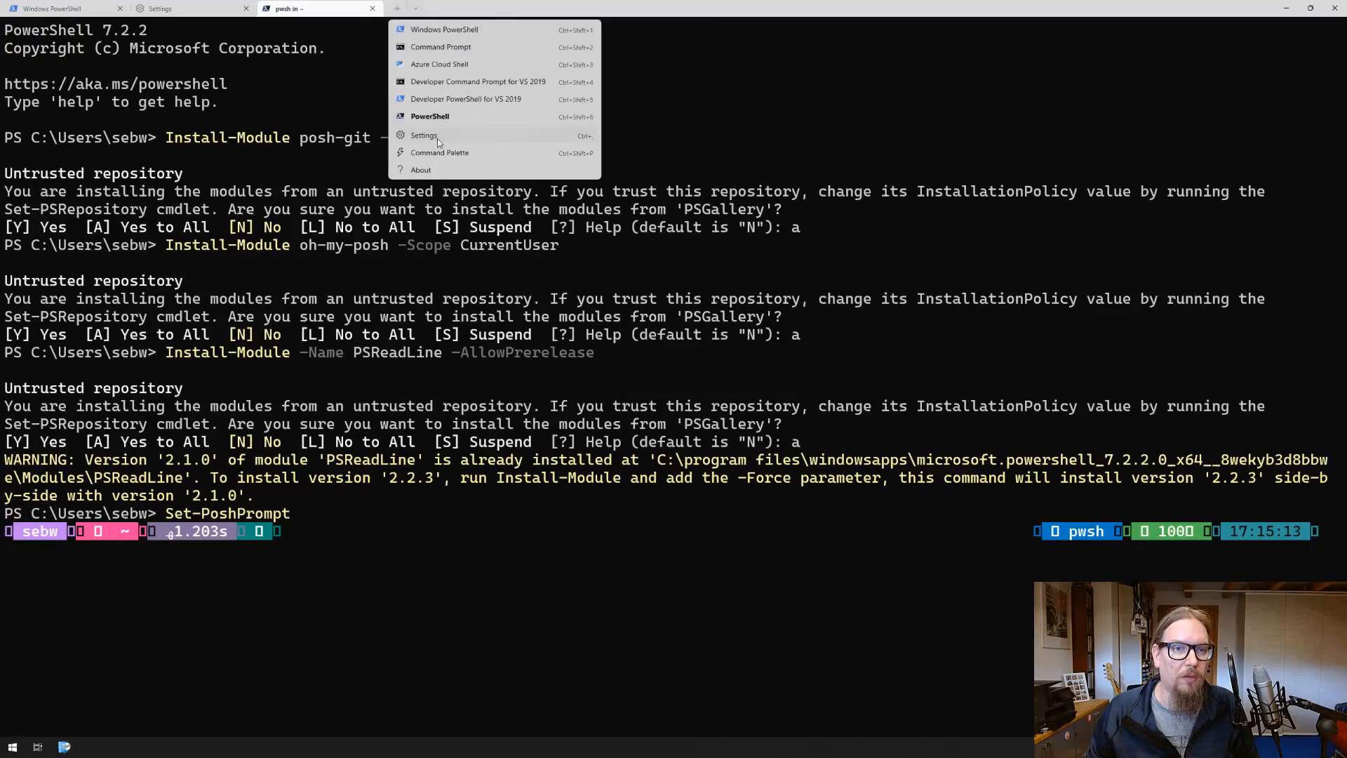
click(425, 134)
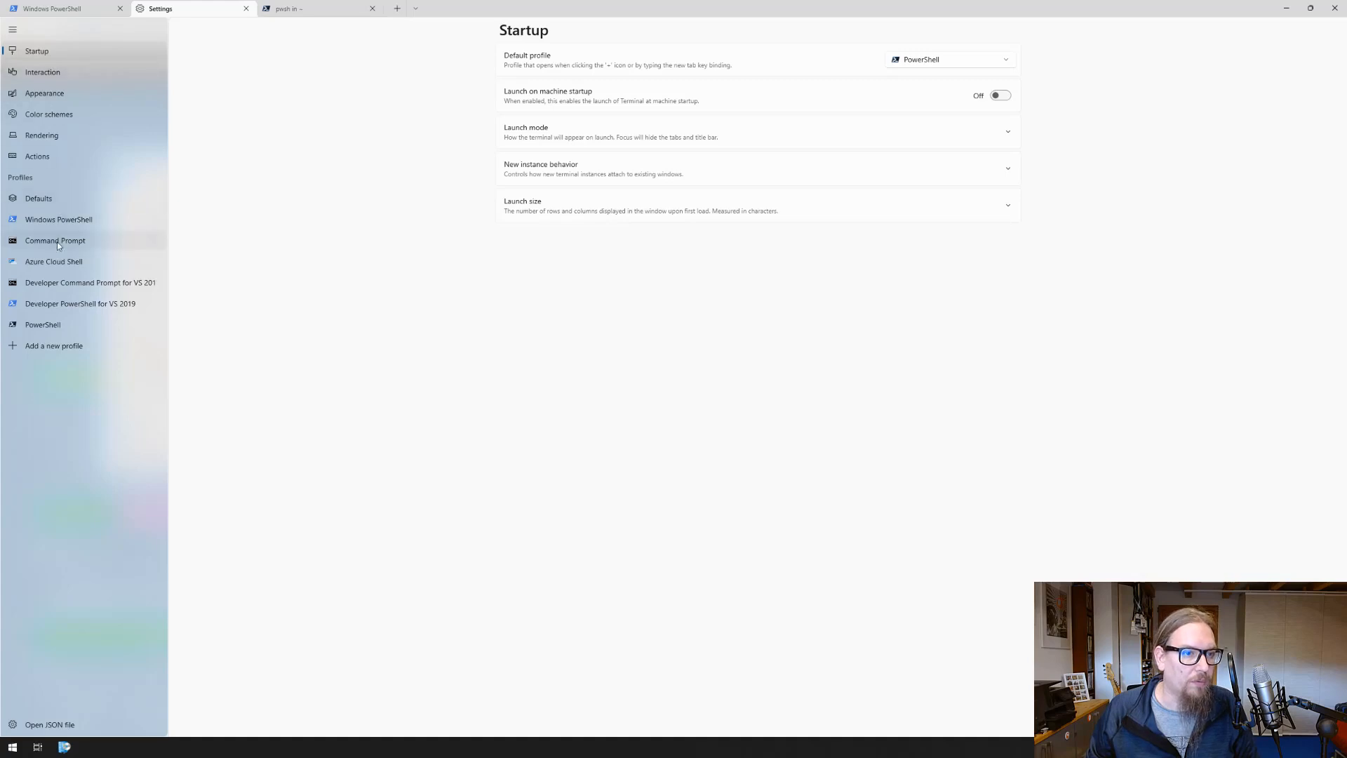
click(44, 325)
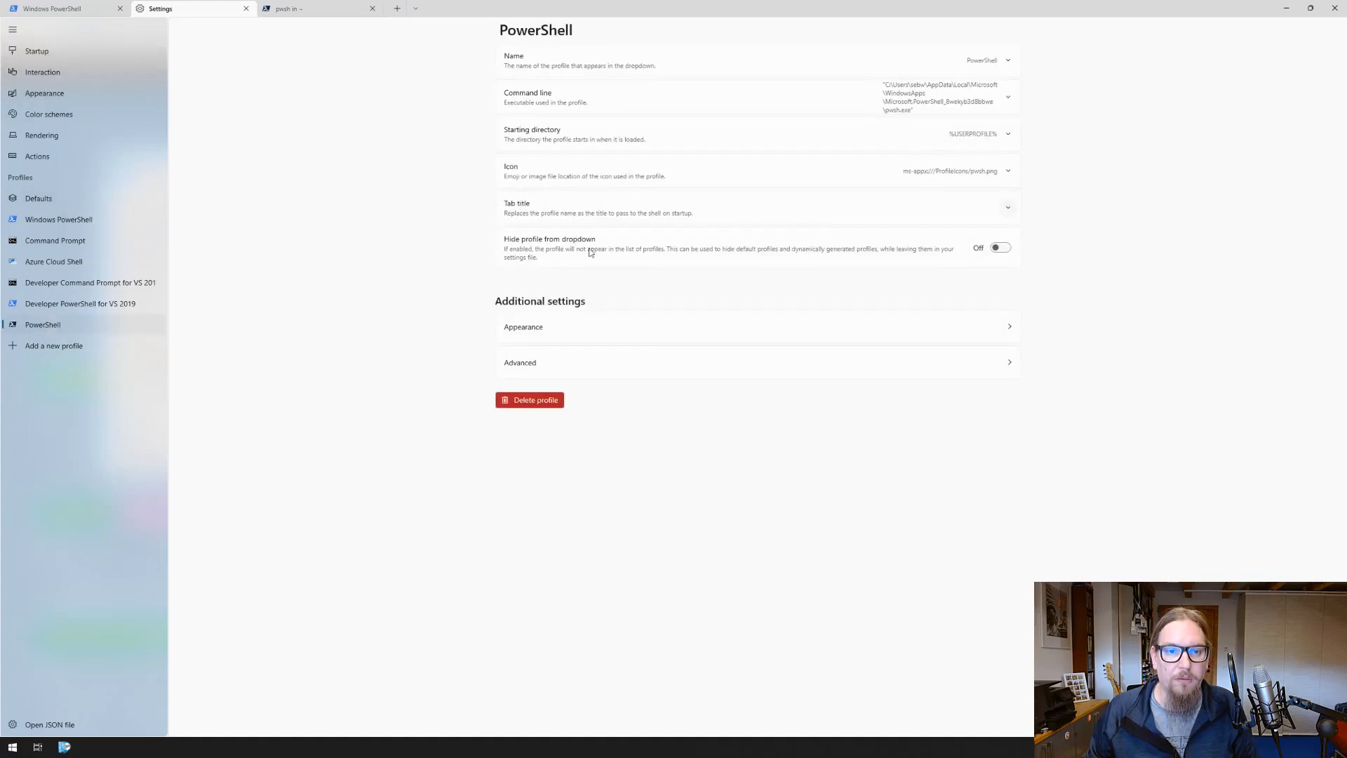
Set the PowerShell profile's Appearance font face to CaskaydiaCove NF and return to the pwsh tab.
click(1009, 328)
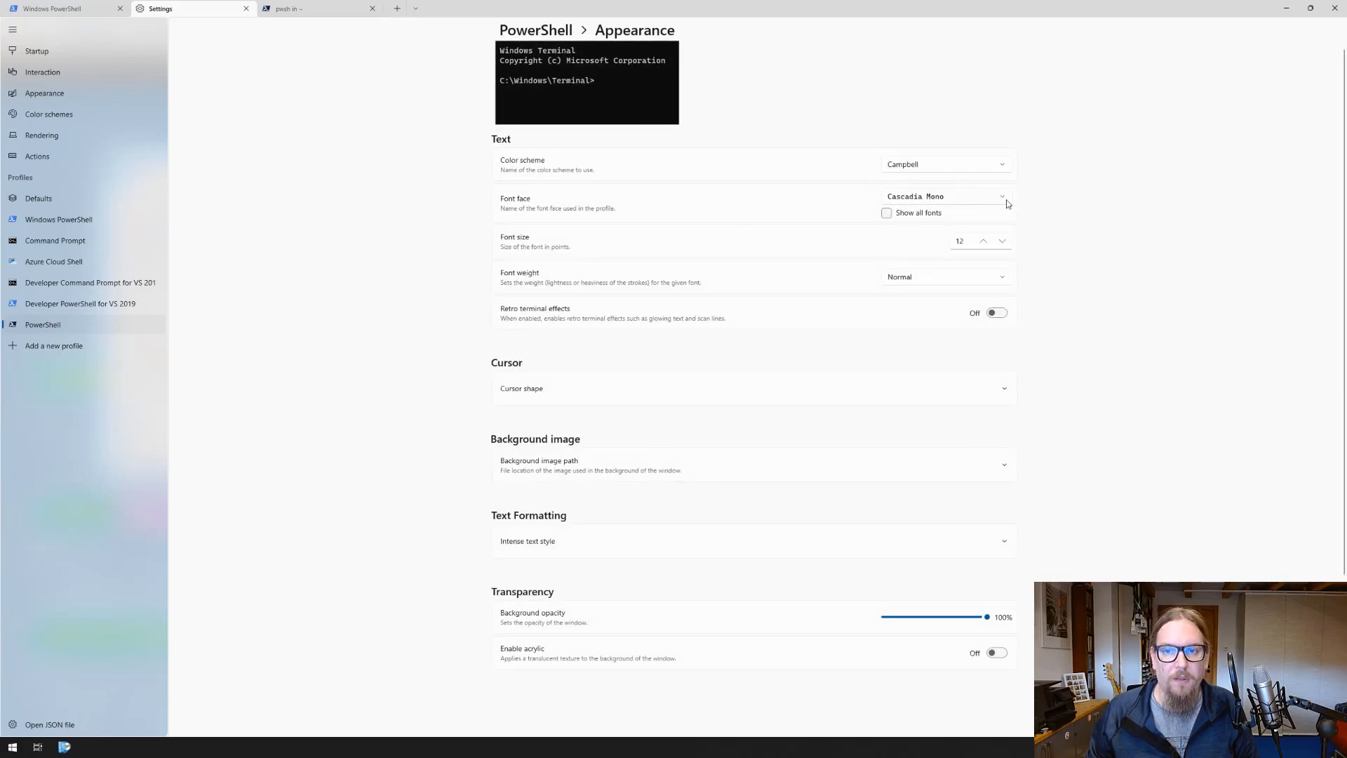
click(1007, 197)
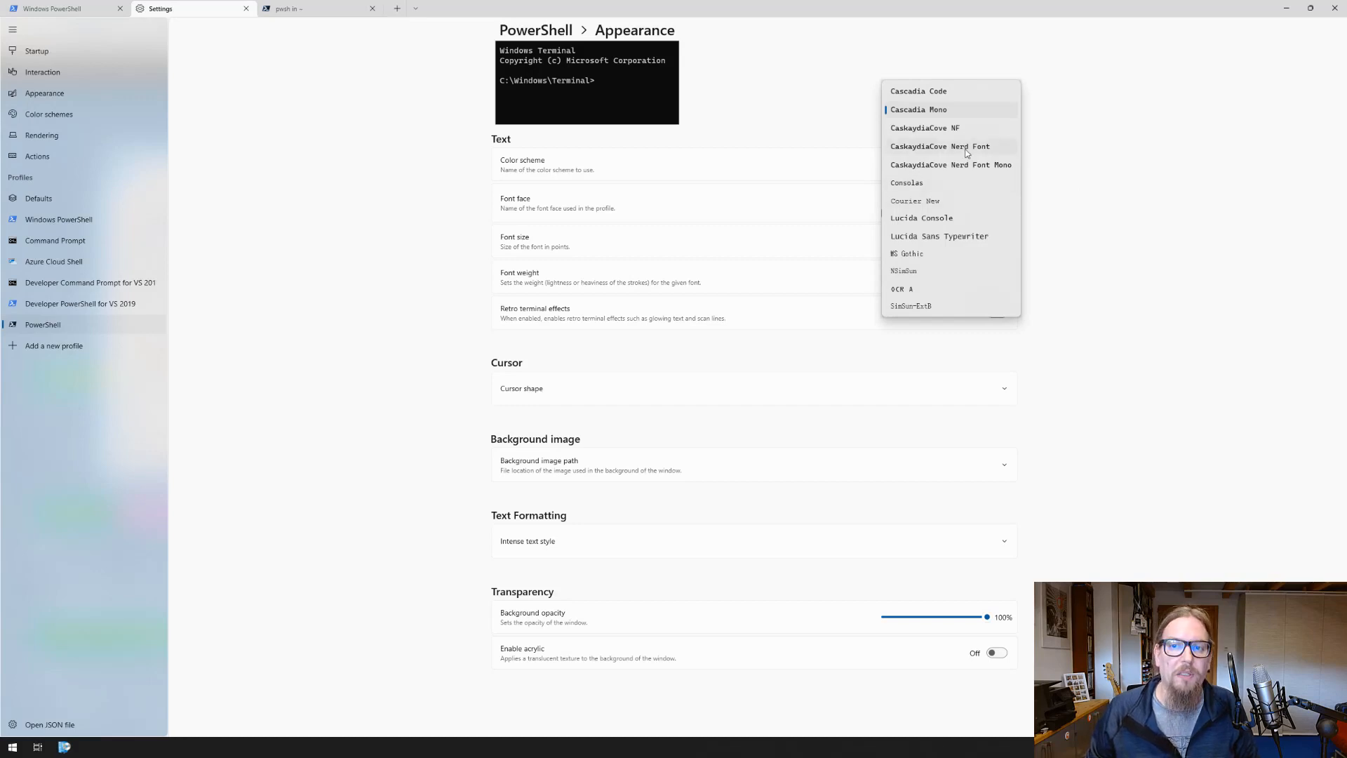
click(953, 128)
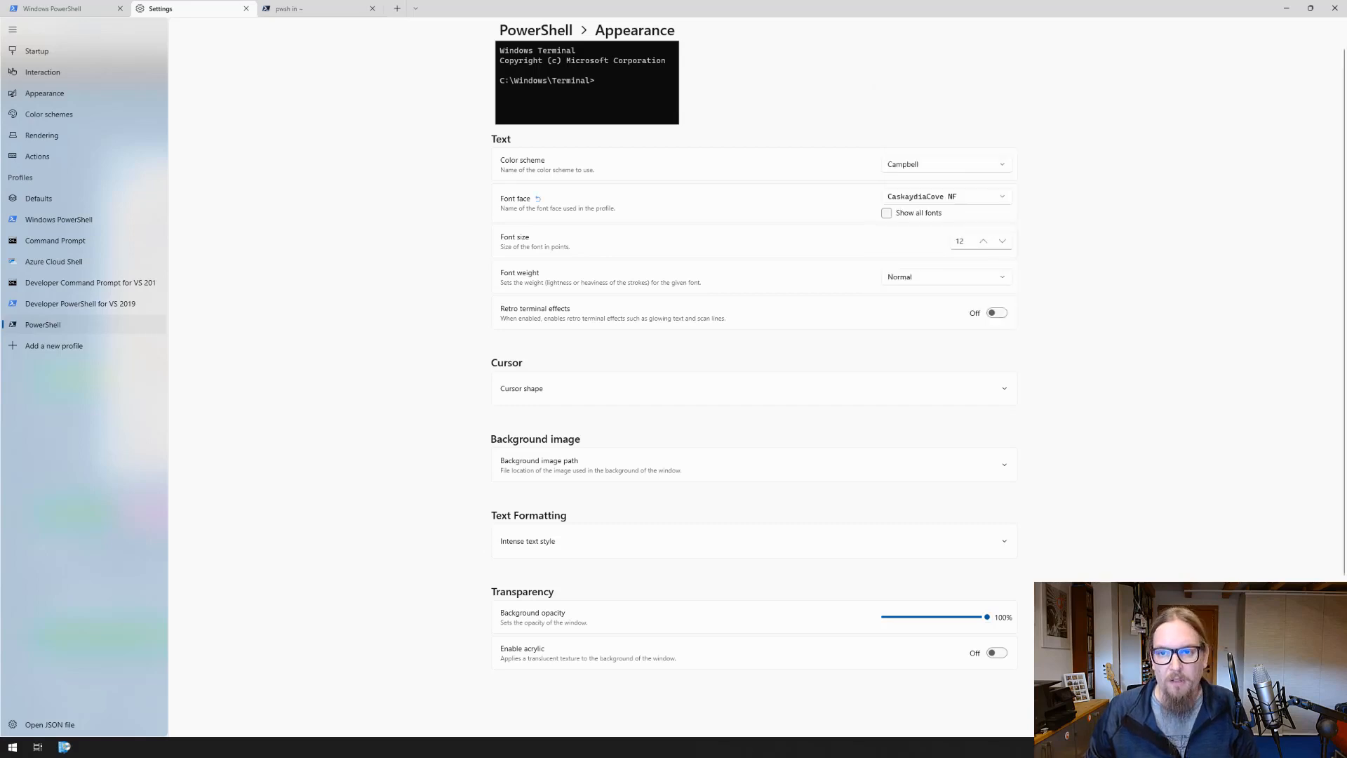
click(306, 9)
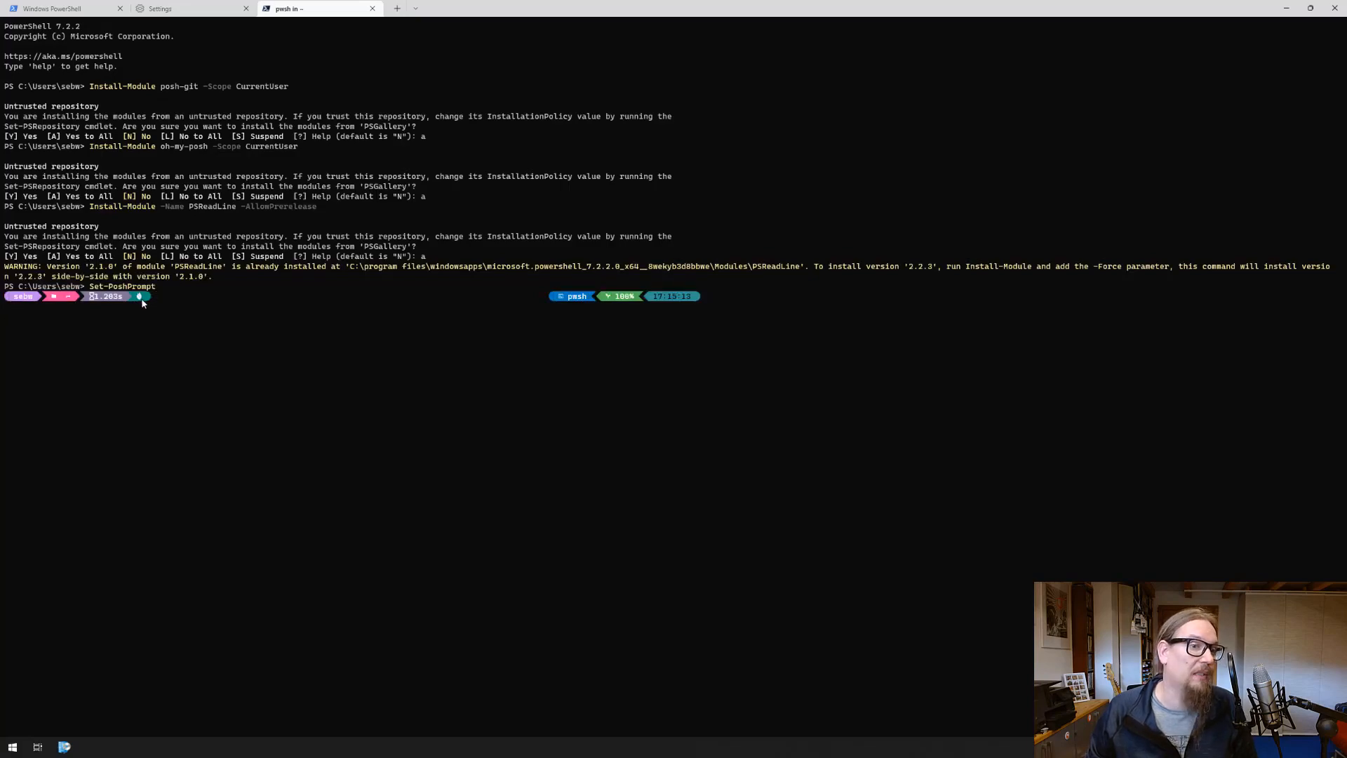
Zoom the terminal text in twice and run Get-PoshThemes to preview every oh-my-posh theme.
key(ctrl+plus)
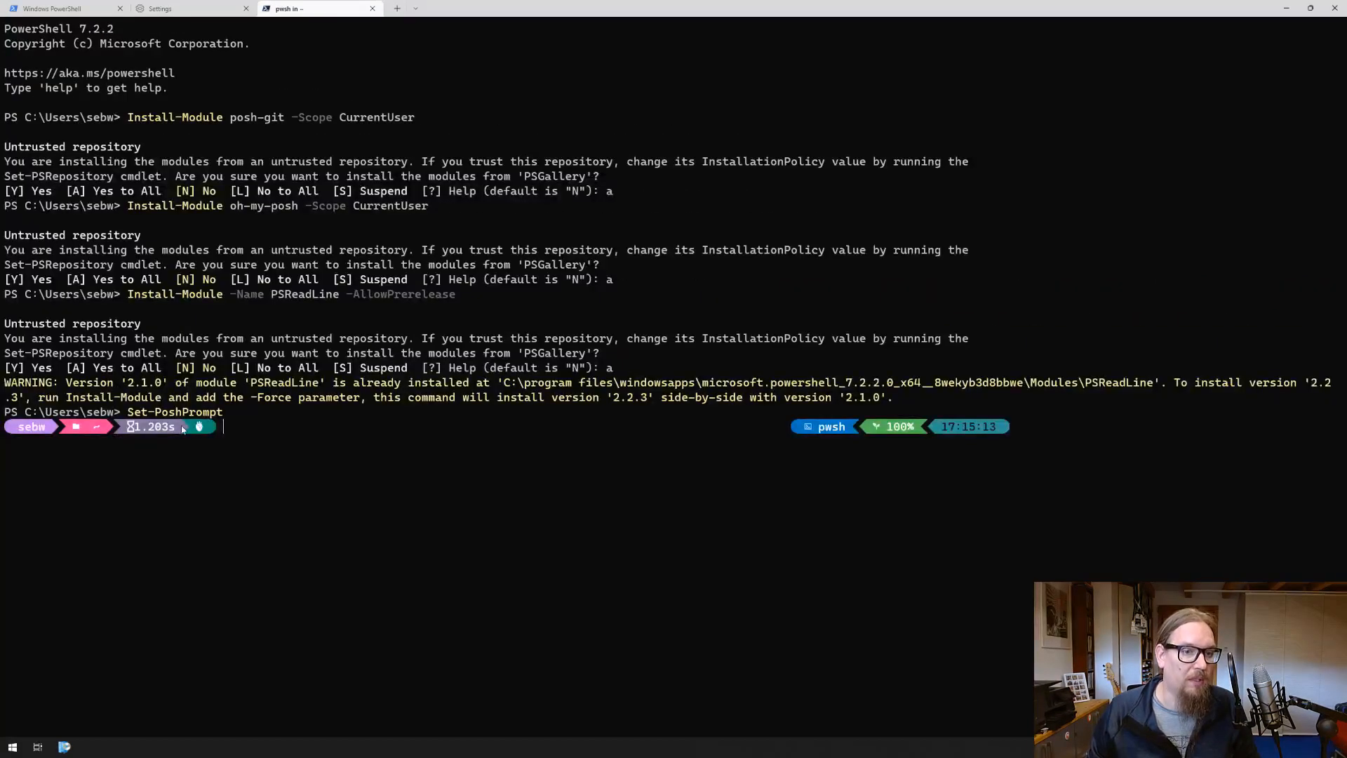
key(ctrl+plus)
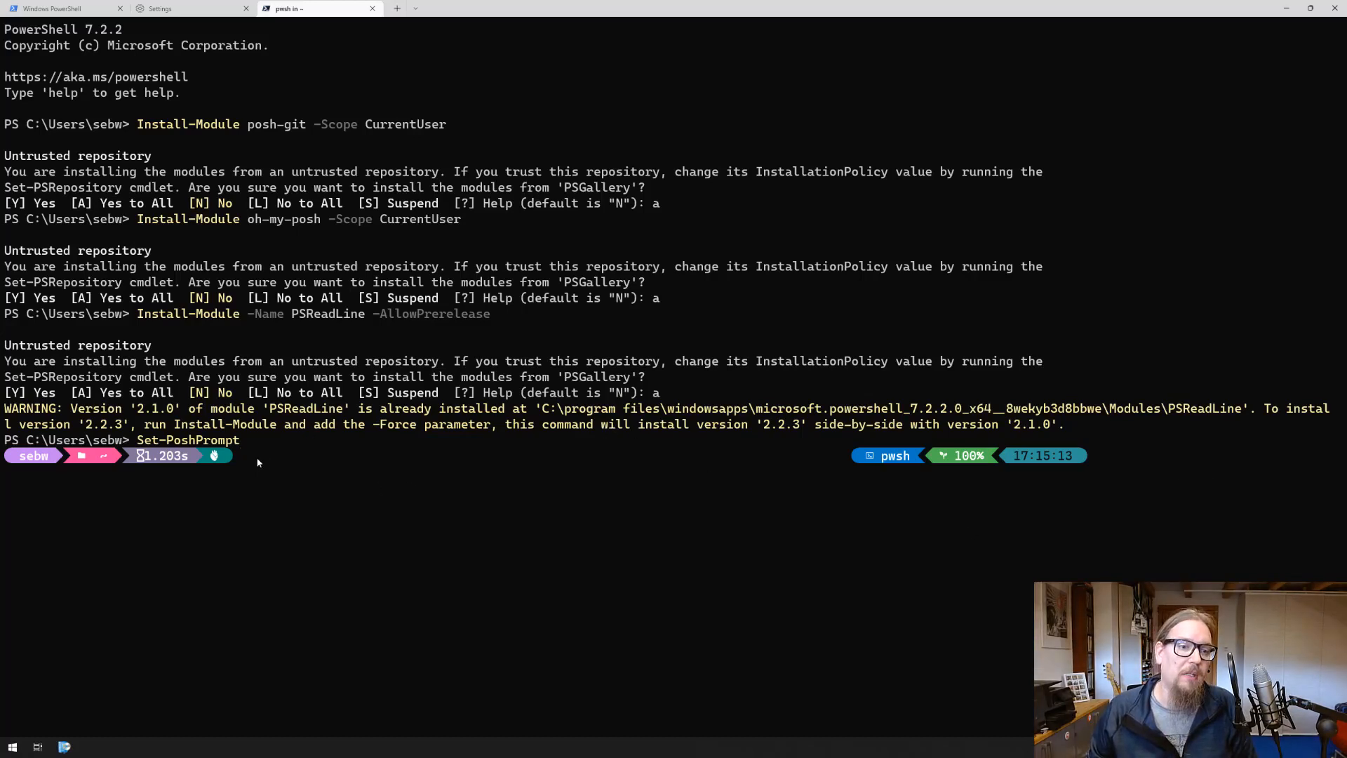
text(Get-PoshThemes)
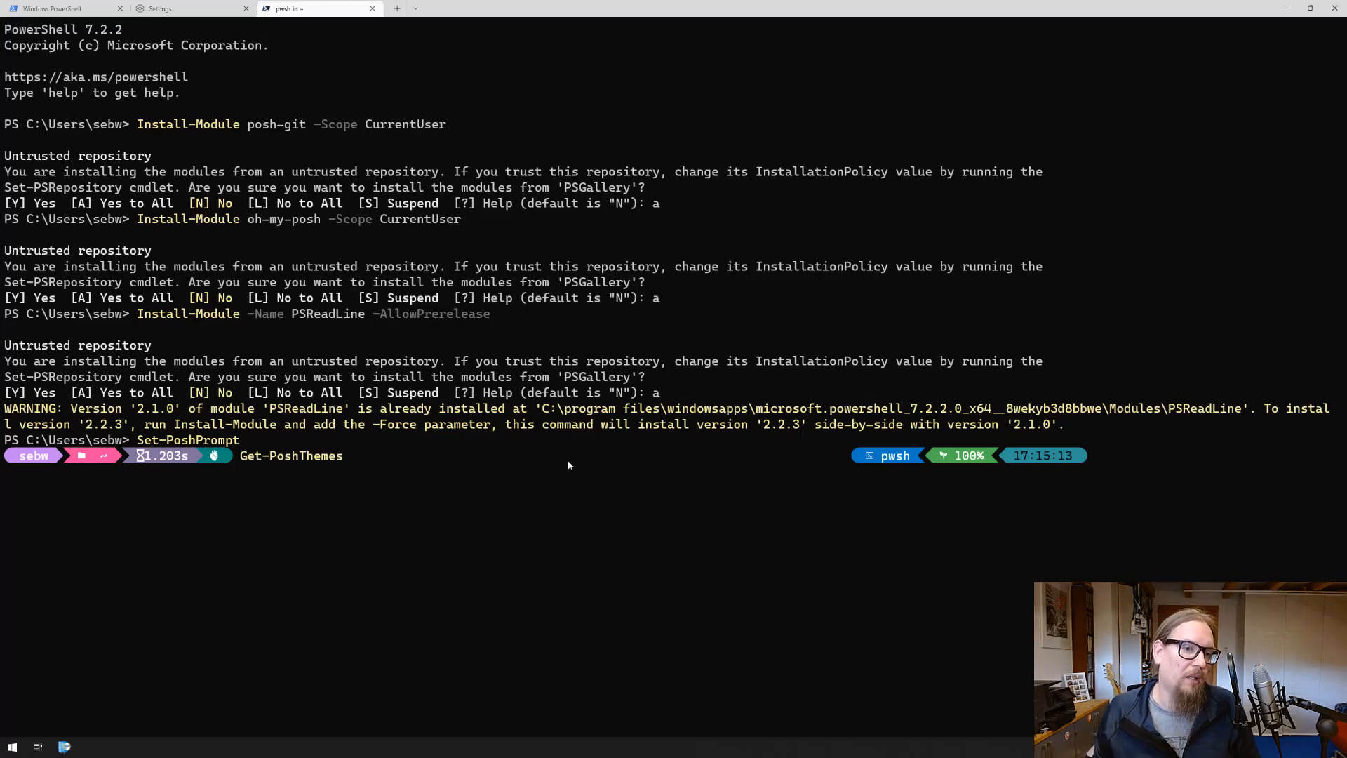
key(Return)
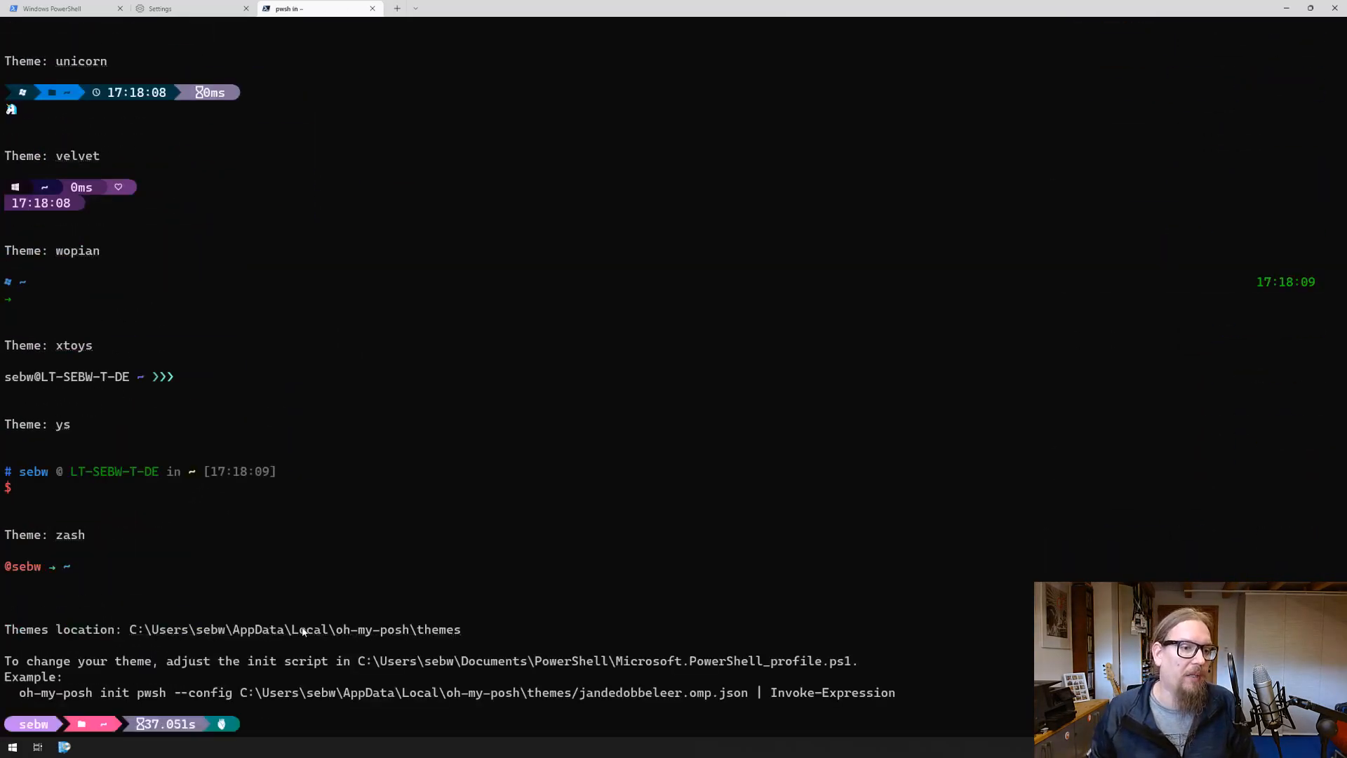
text(Set-PoshPrompt -Theme free-ukraine)
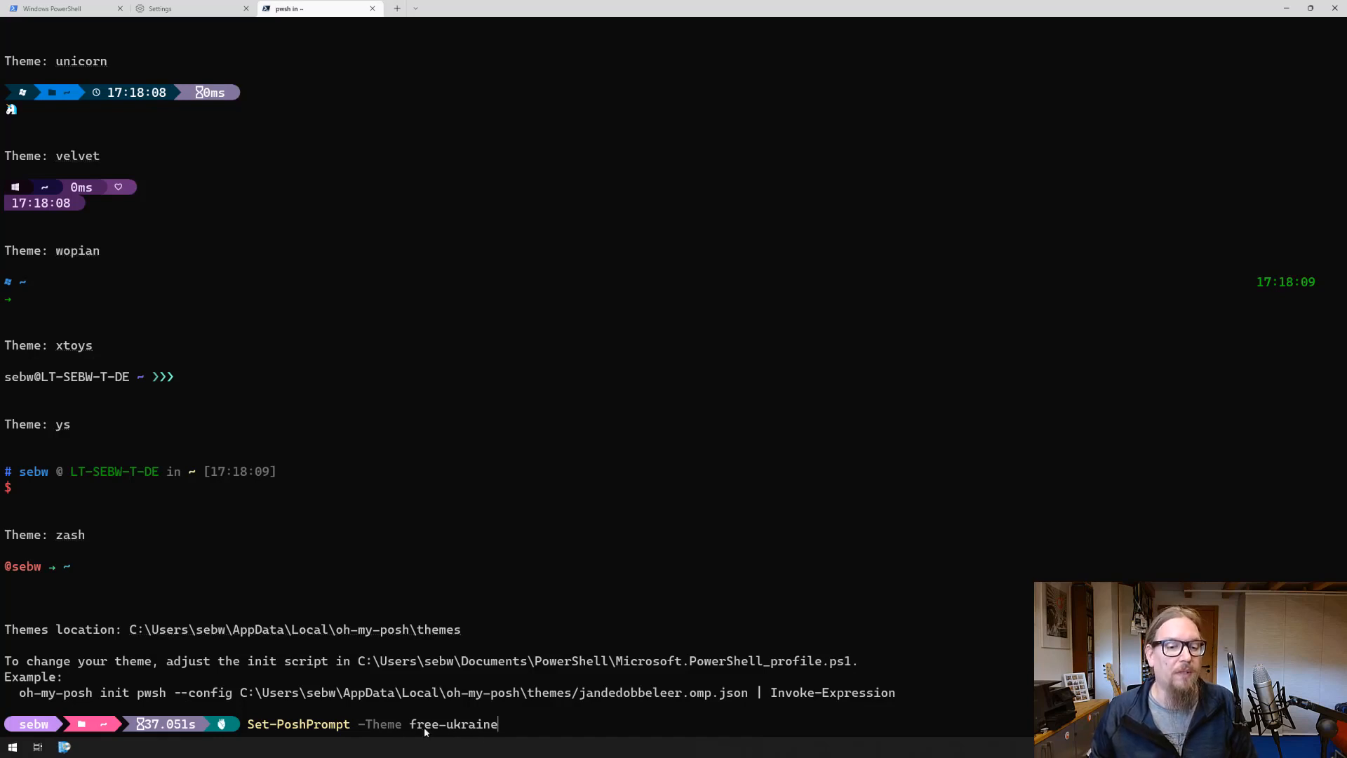
Run Set-PoshPrompt -Theme free-ukraine to switch the prompt theme.
key(Return)
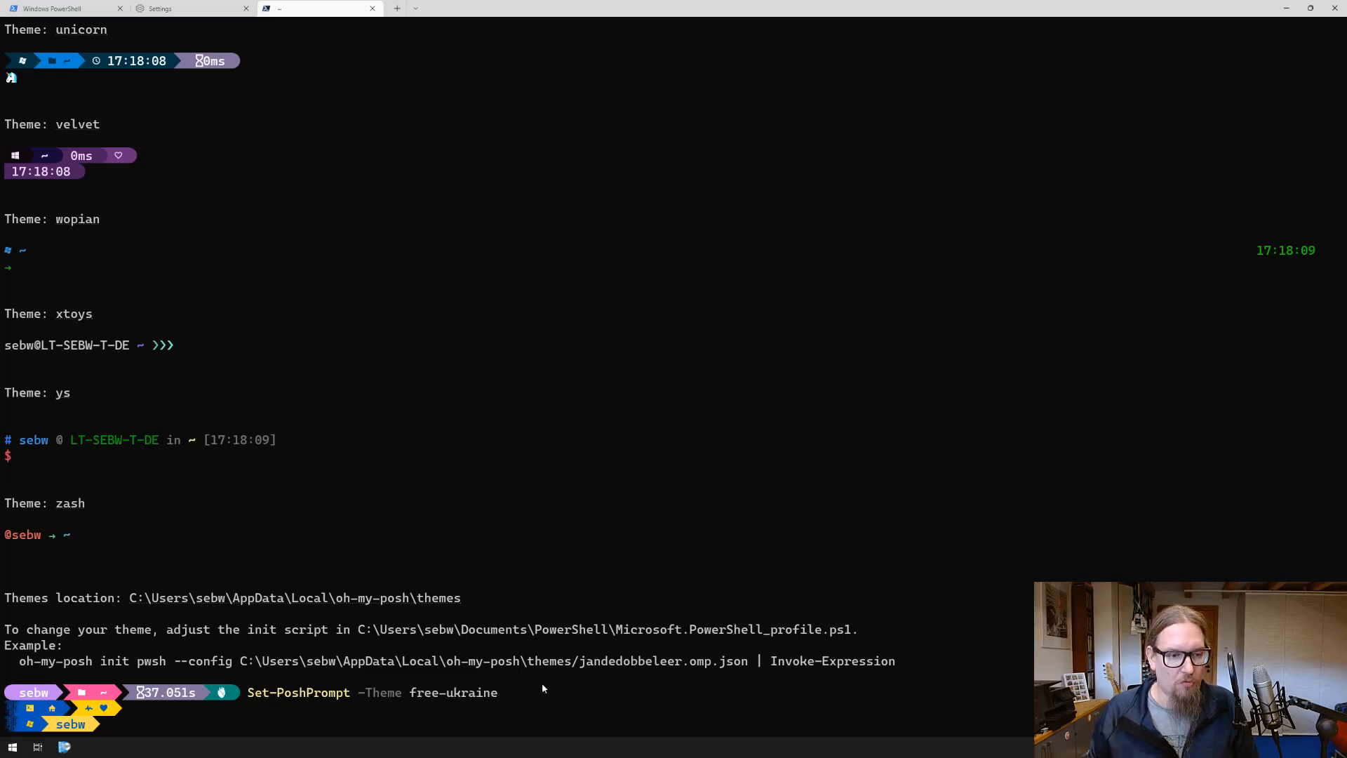
Start a new PowerShell tab and enlarge its font one step.
click(400, 10)
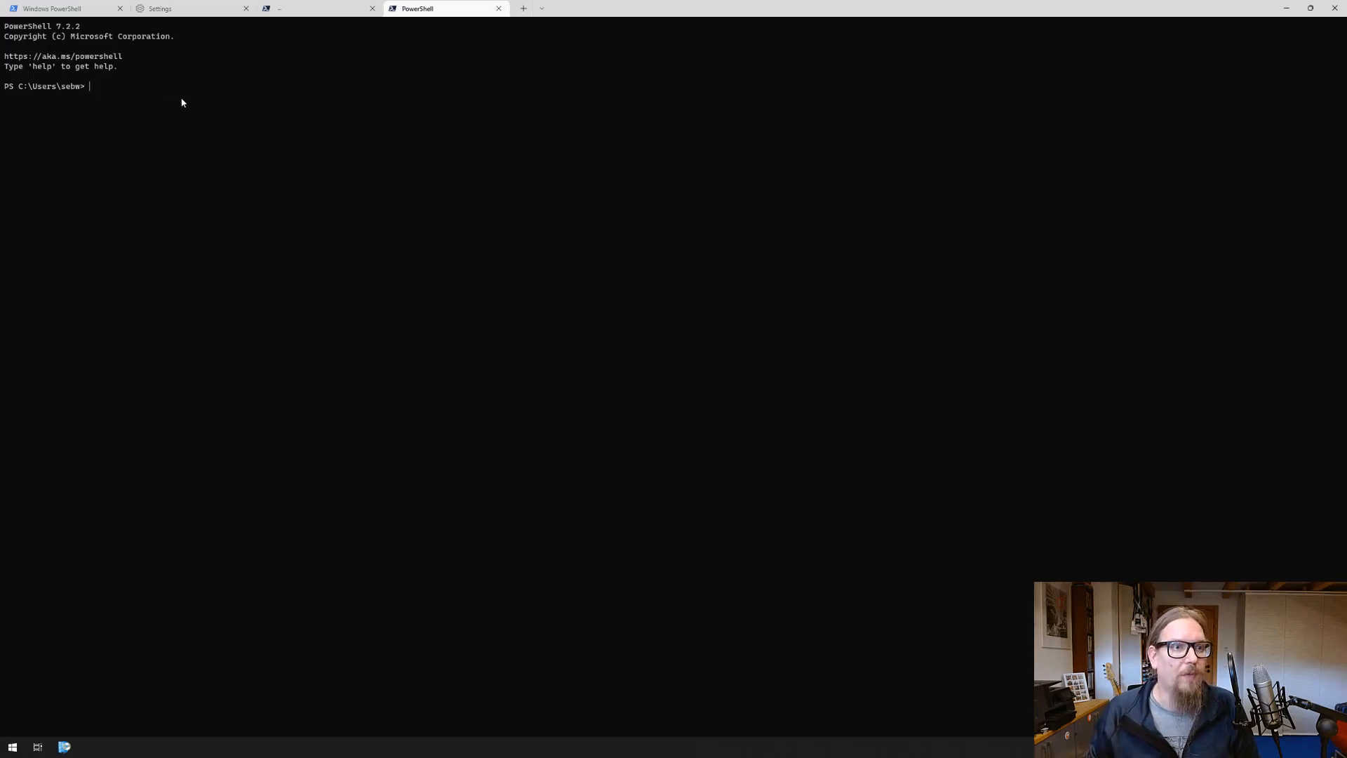
key(ctrl+plus)
key(ctrl+plus)
key(ctrl+plus)
key(ctrl+plus)
key(ctrl+plus)
key(ctrl+plus)
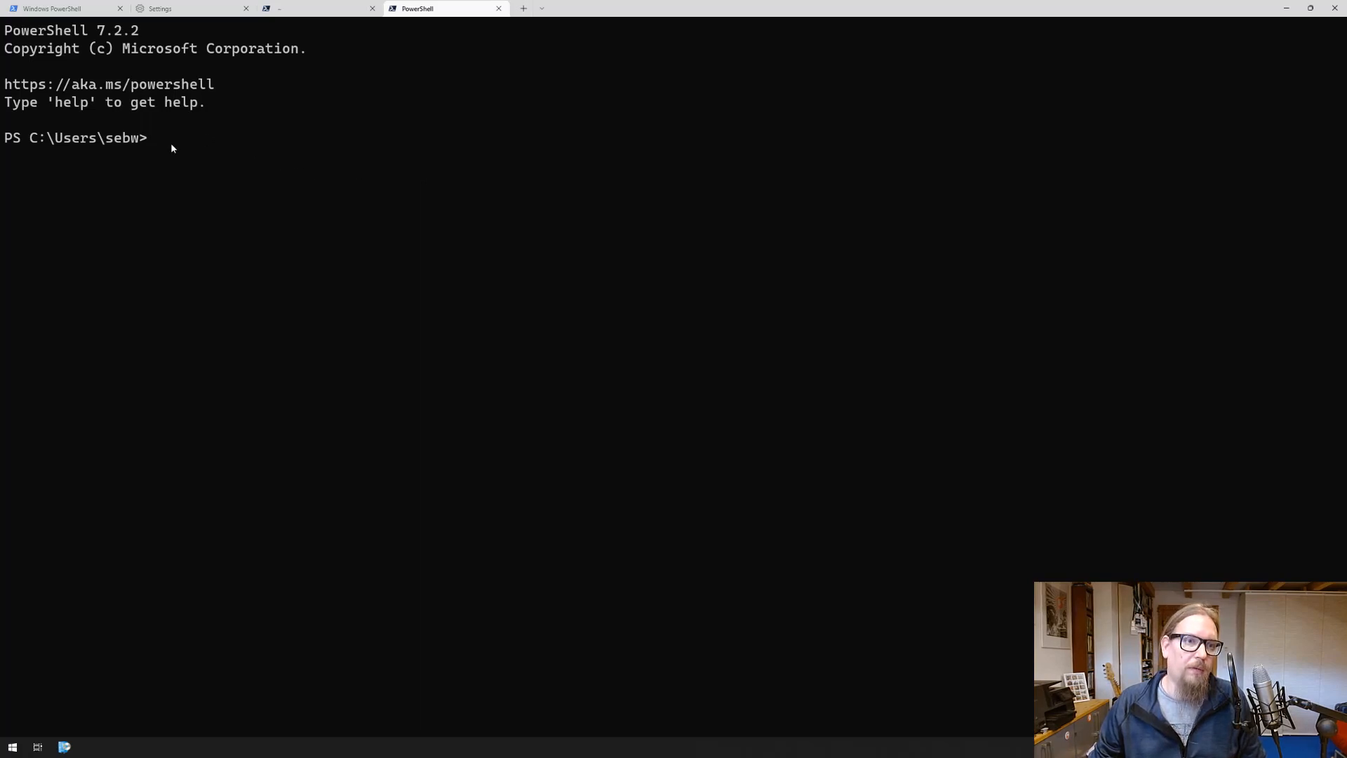
text(note)
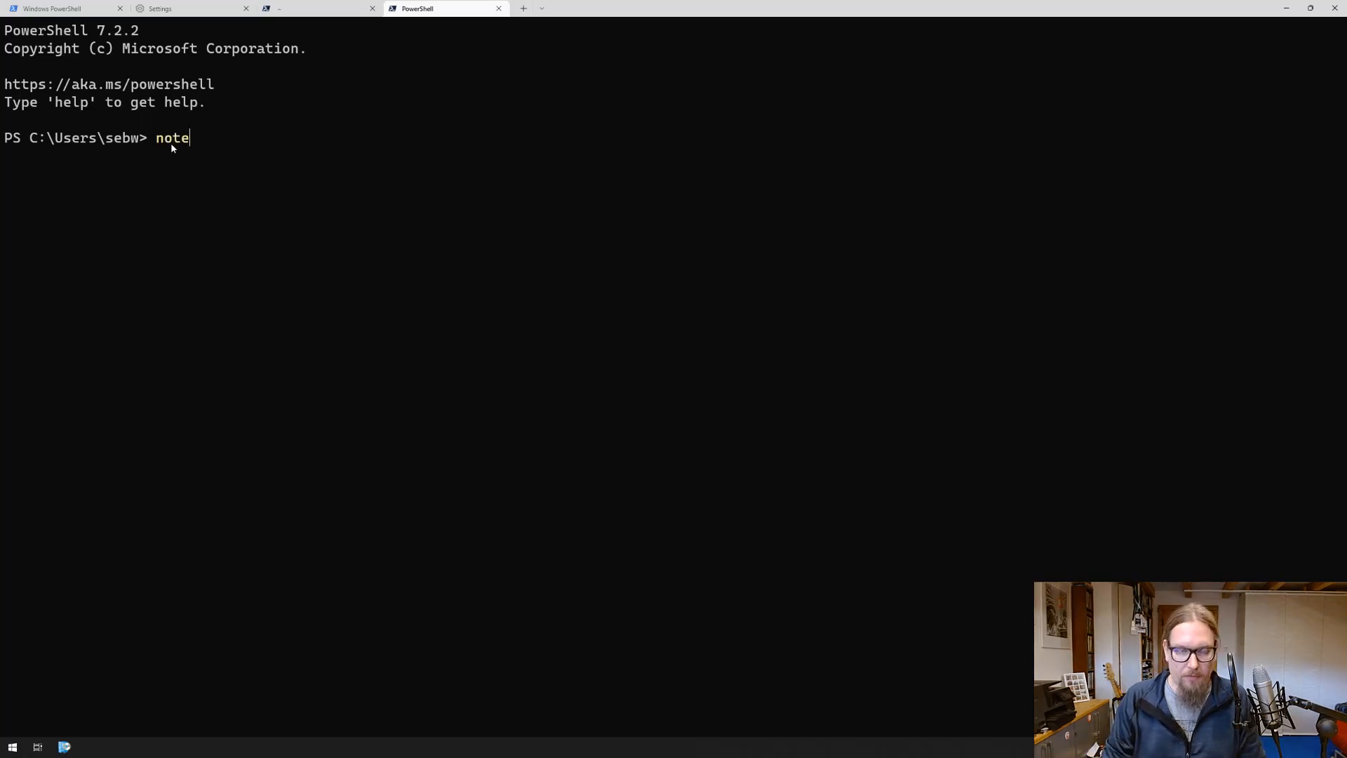
text(pad $profile)
Save $profile with Import-Module oh-my-posh and Set-PoshPrompt -Theme free-ukraine, then start a new tab.
key(Return)
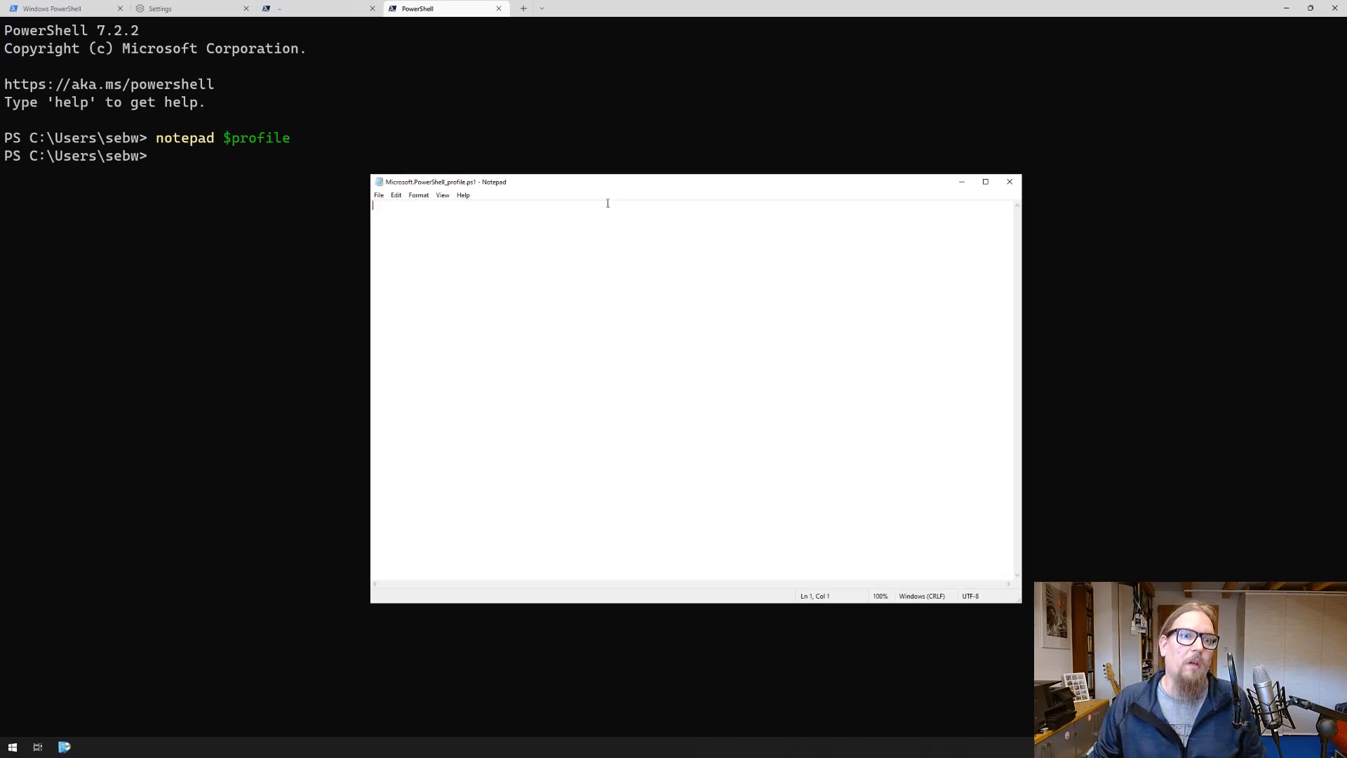
drag(674, 181, 658, 133)
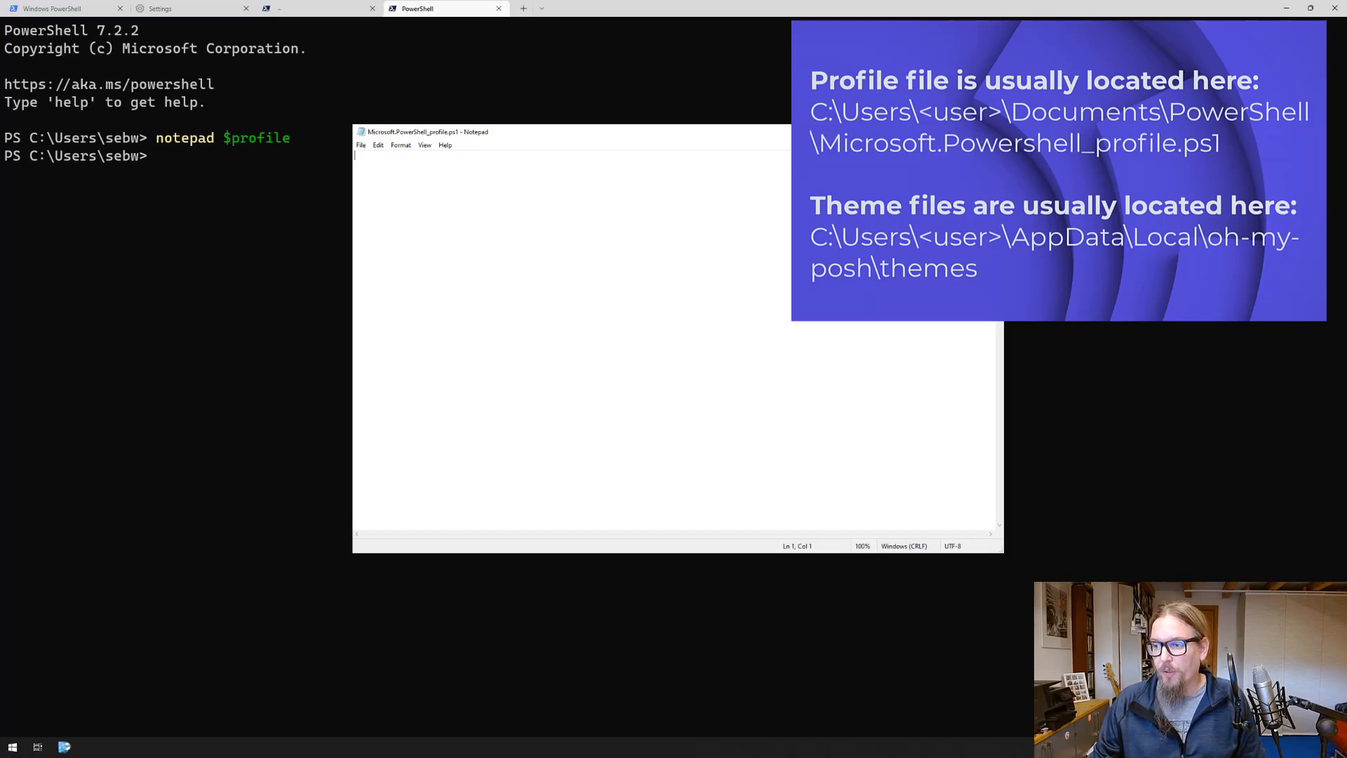
click(468, 267)
text(Import-Module oh-my-posh Set-PoshPrompt -Theme free-ukraine)
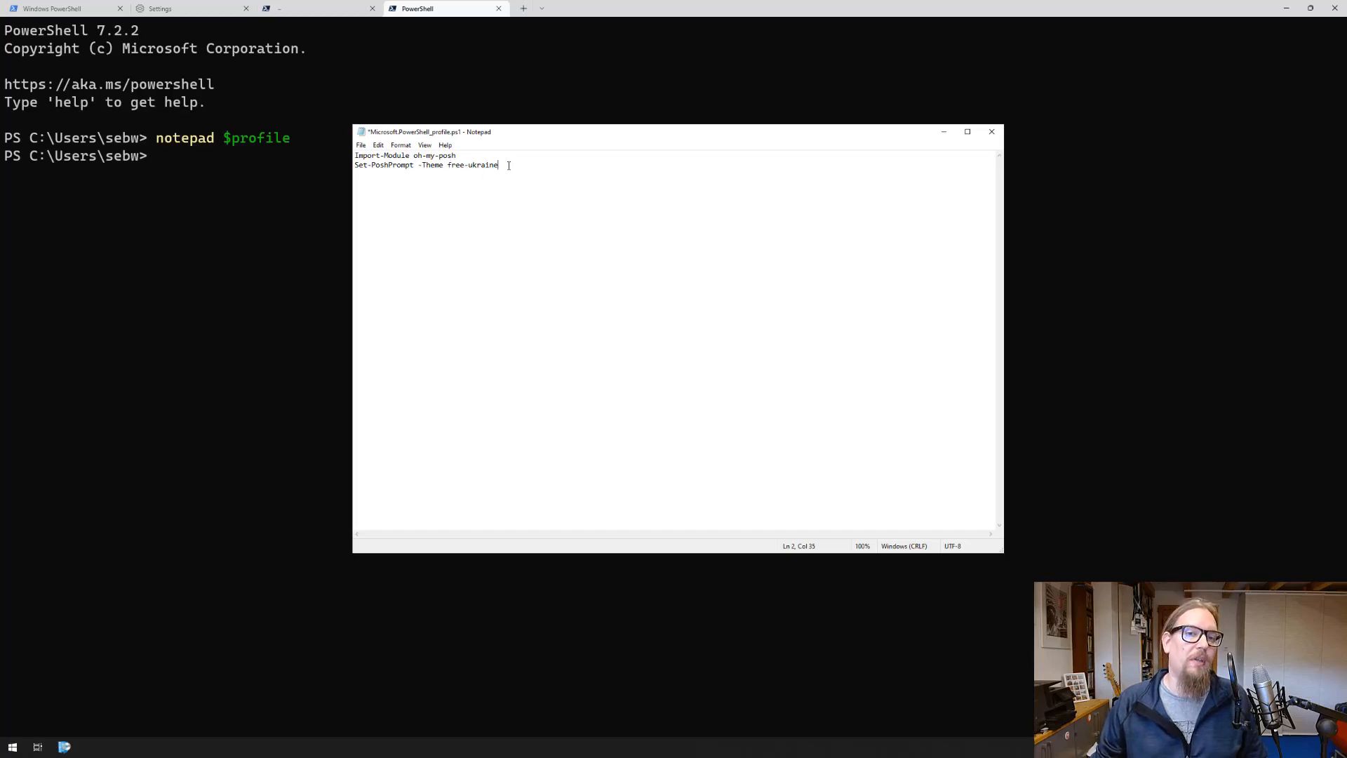
key(ctrl+s)
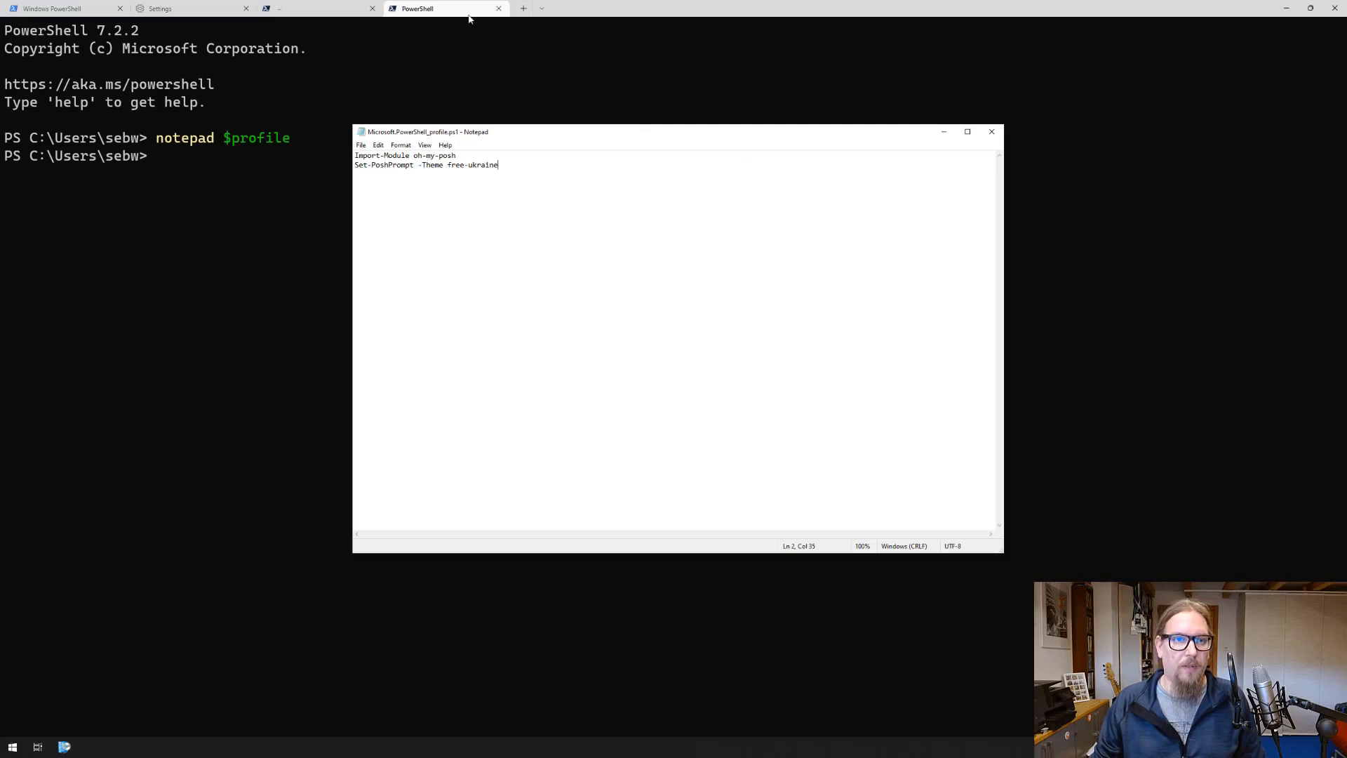
click(523, 9)
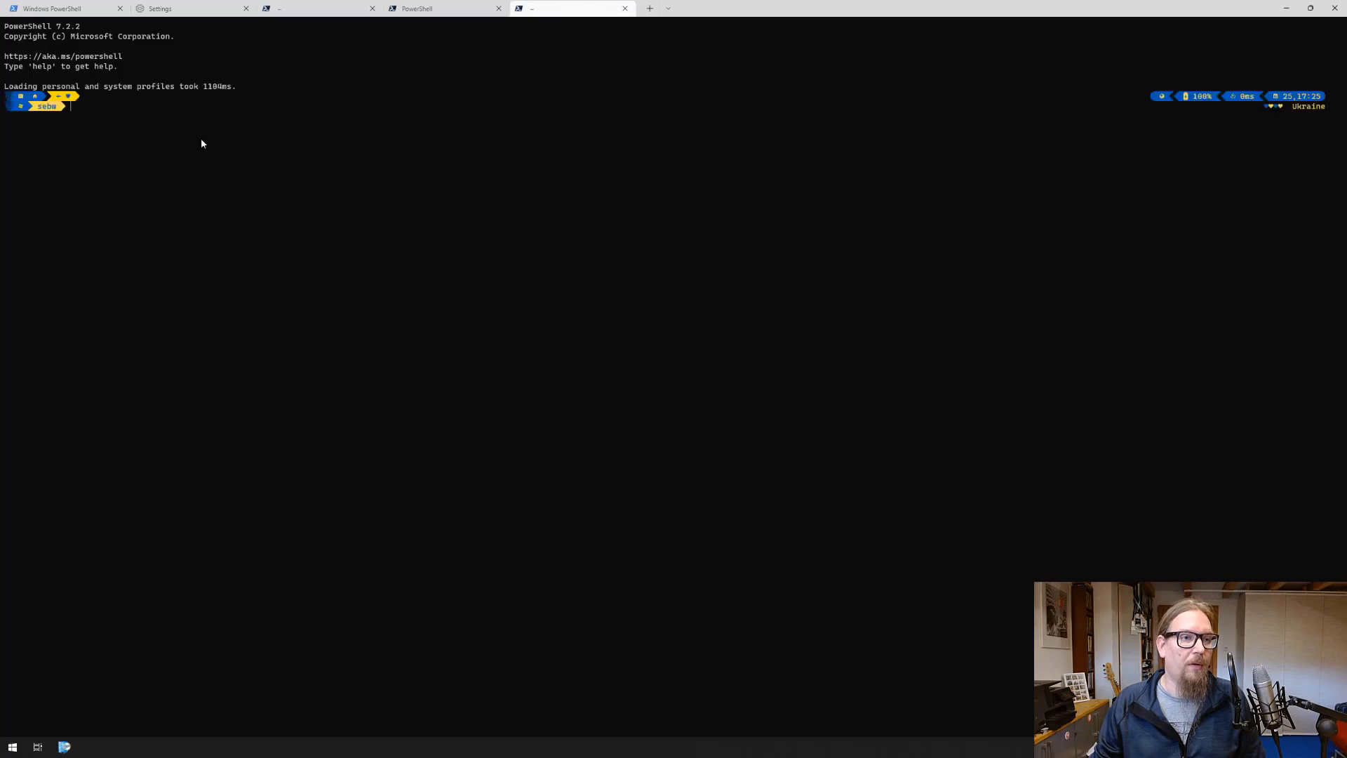
Enlarge the themed prompt in the new tab, then switch to the oh-my-posh themes folder.
key(ctrl+plus)
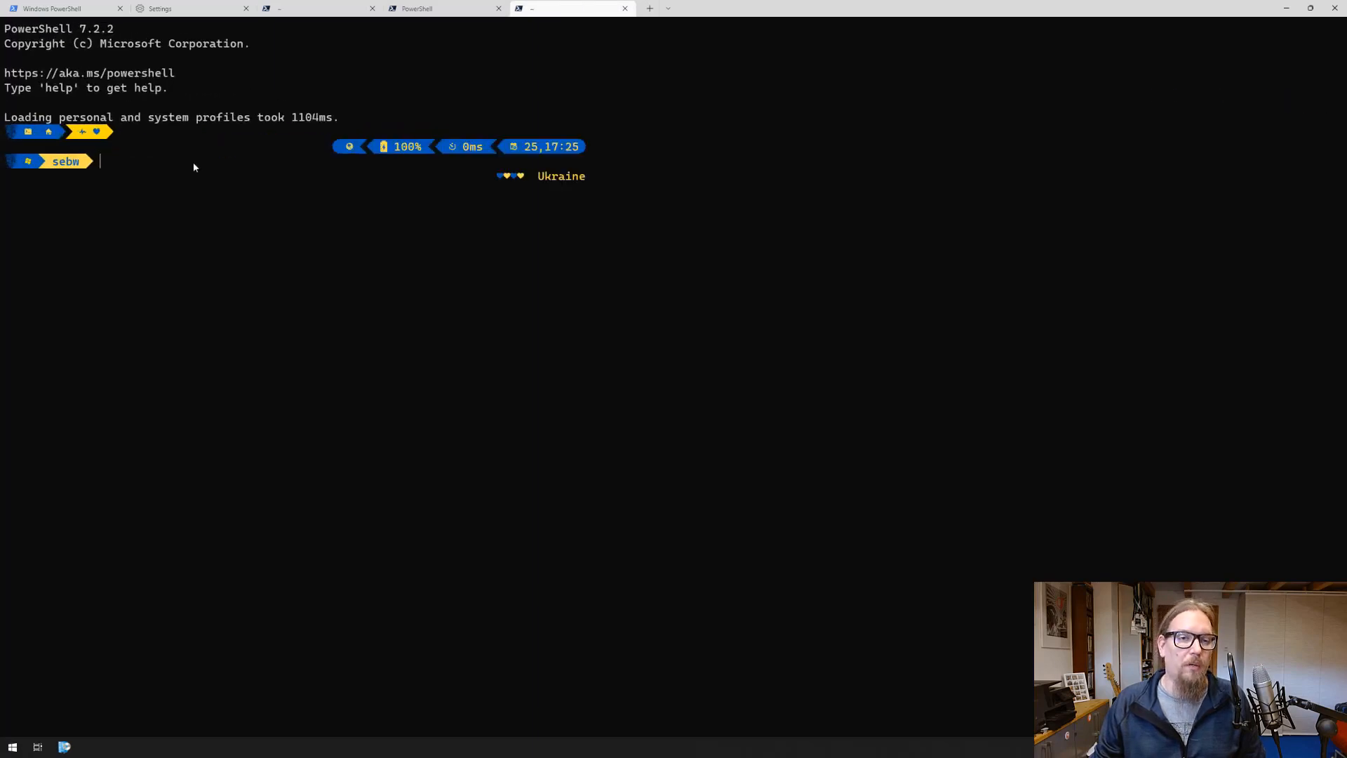
key(Return)
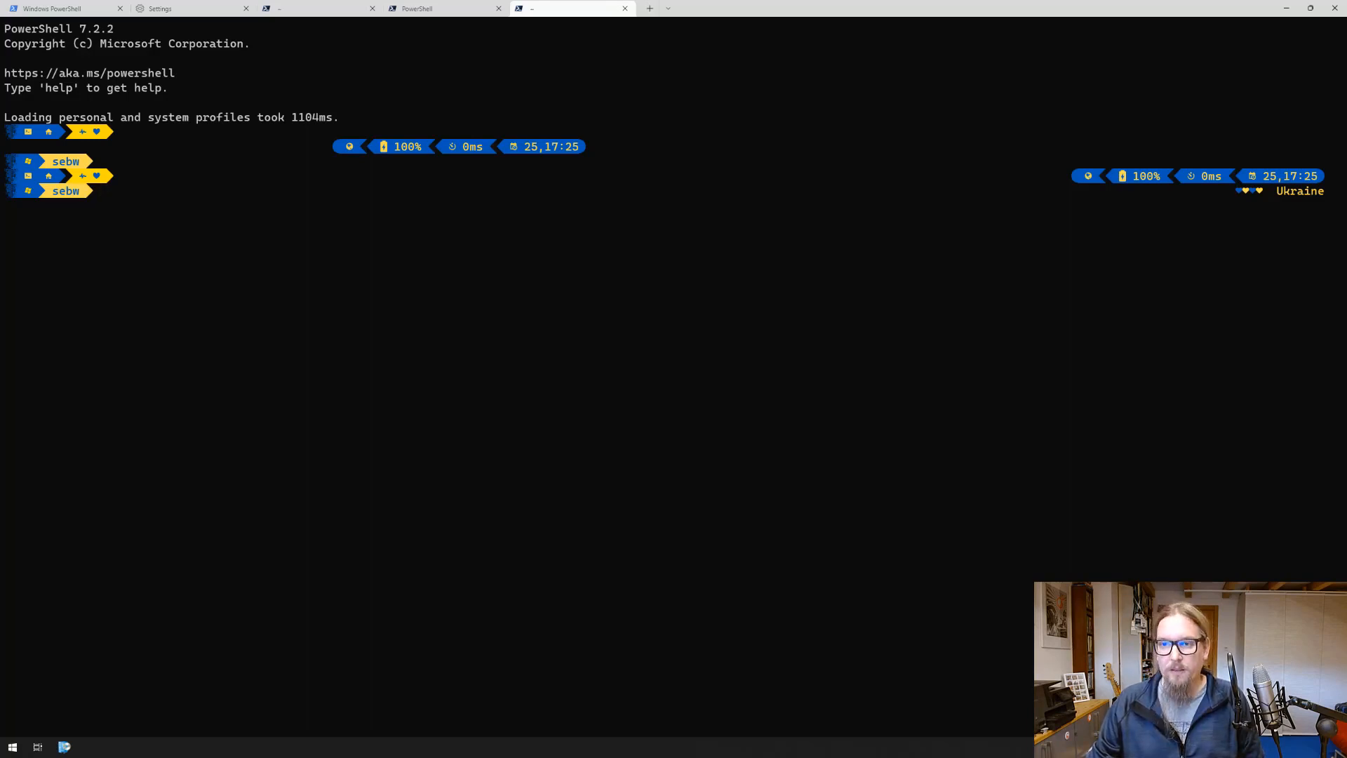
key(alt+Tab)
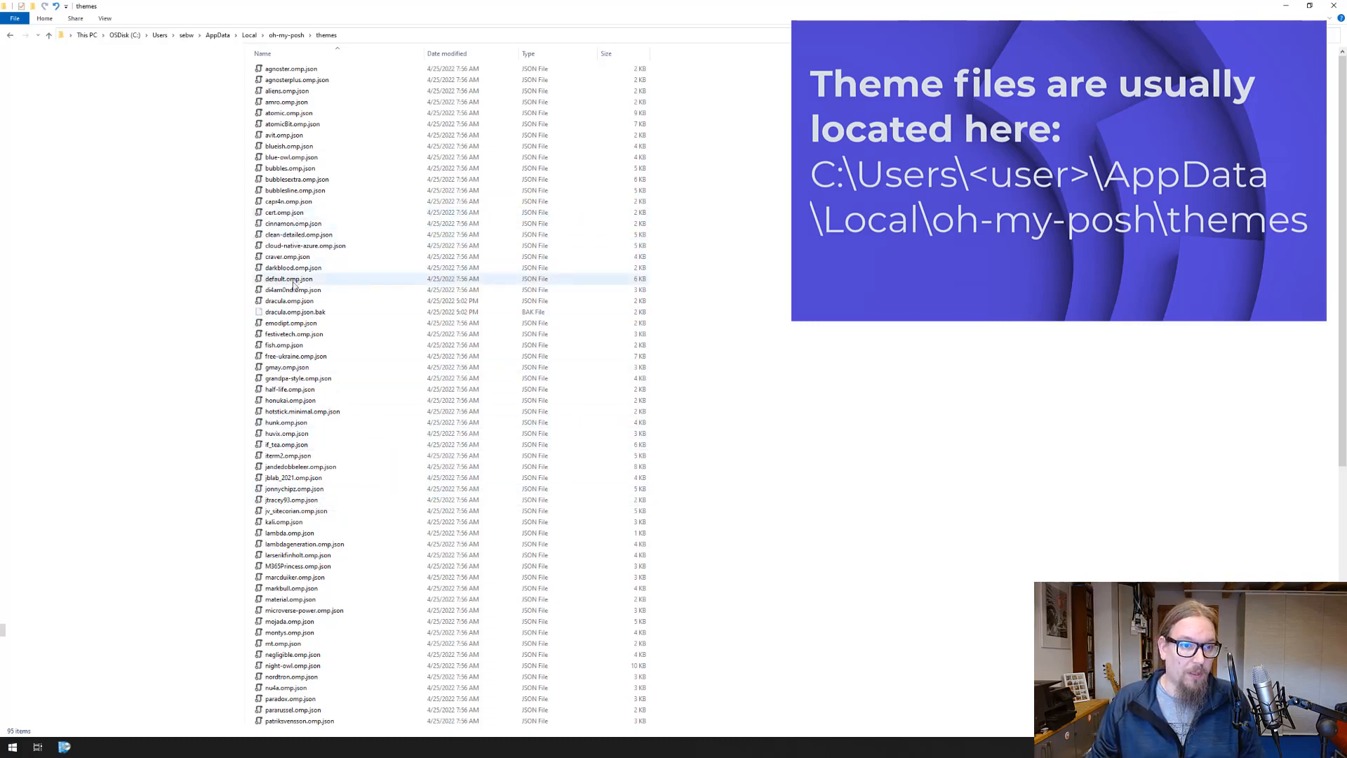
Drag sitecore.omp.json into the themes folder and edit it with Notepad++.
click(295, 357)
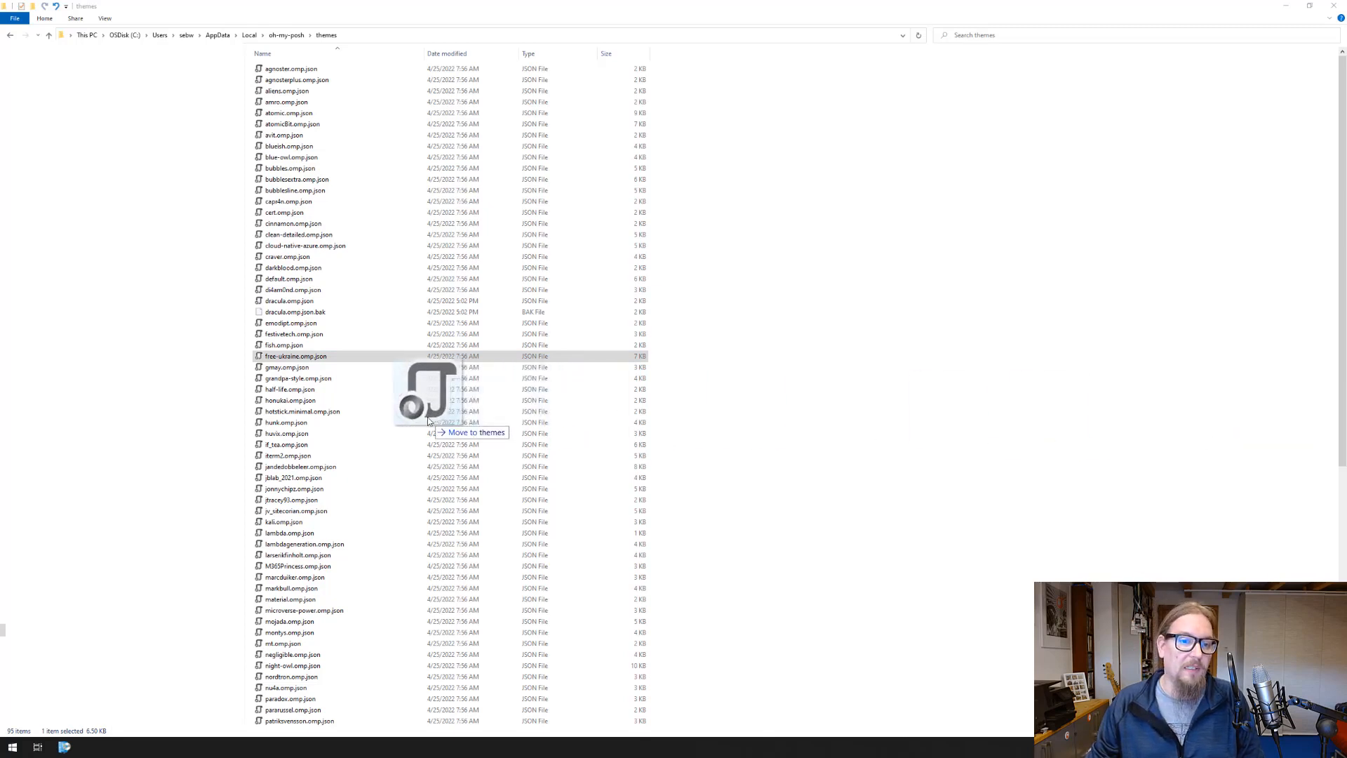
drag(1273, 408, 401, 409)
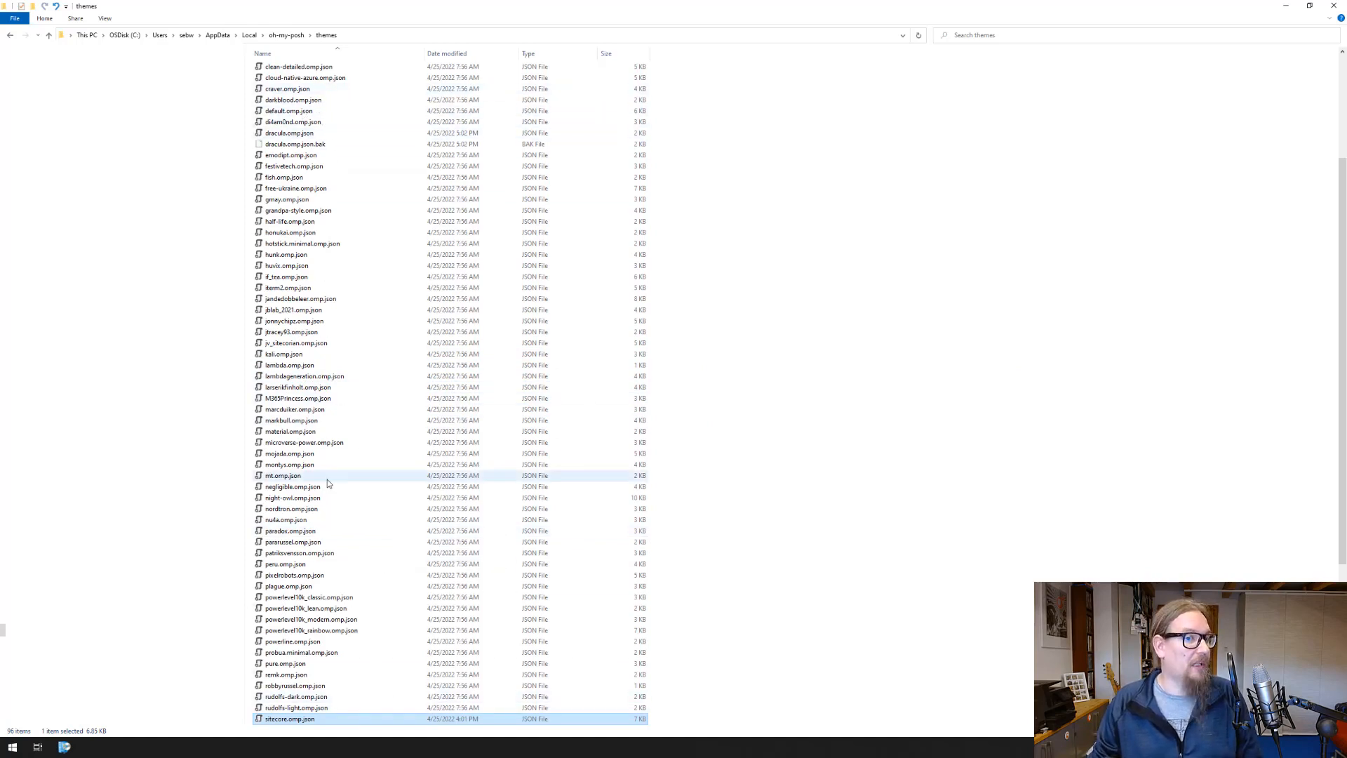
right_click(283, 722)
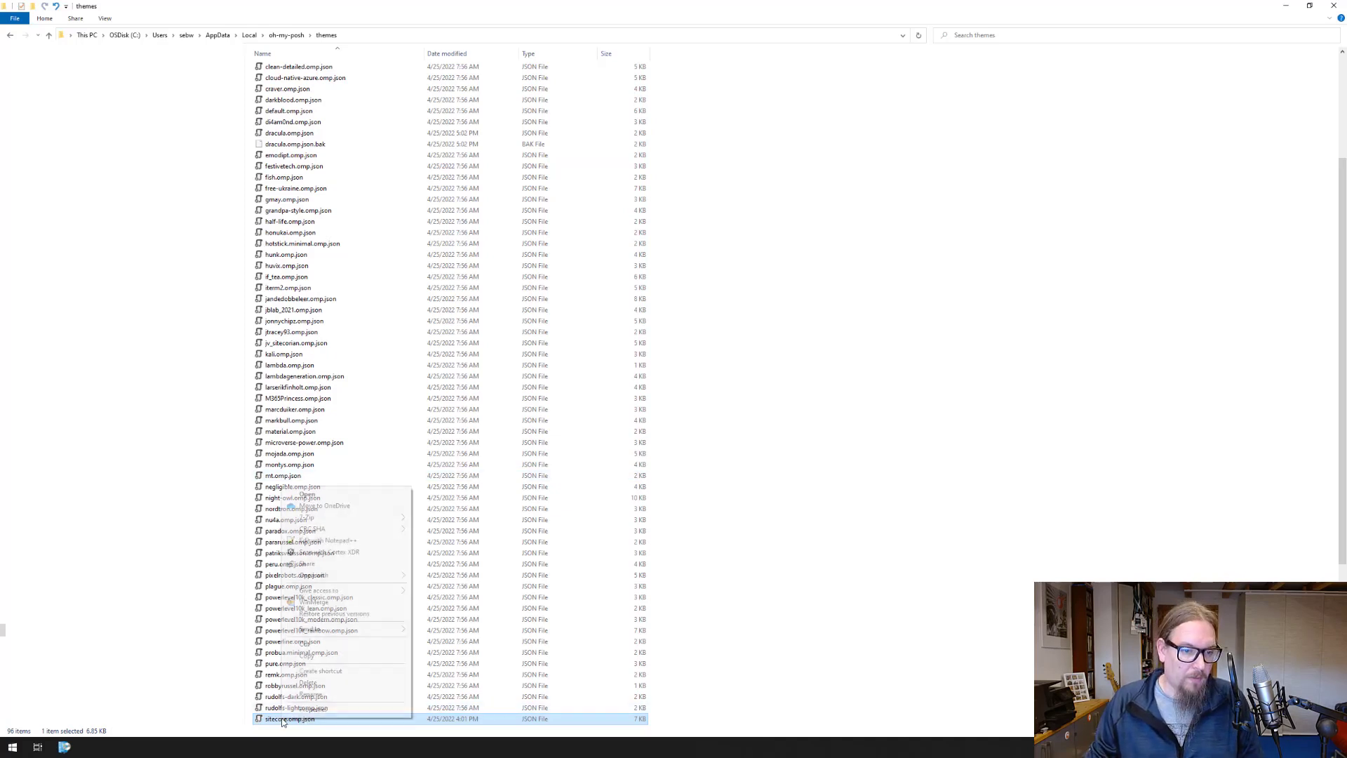
click(337, 542)
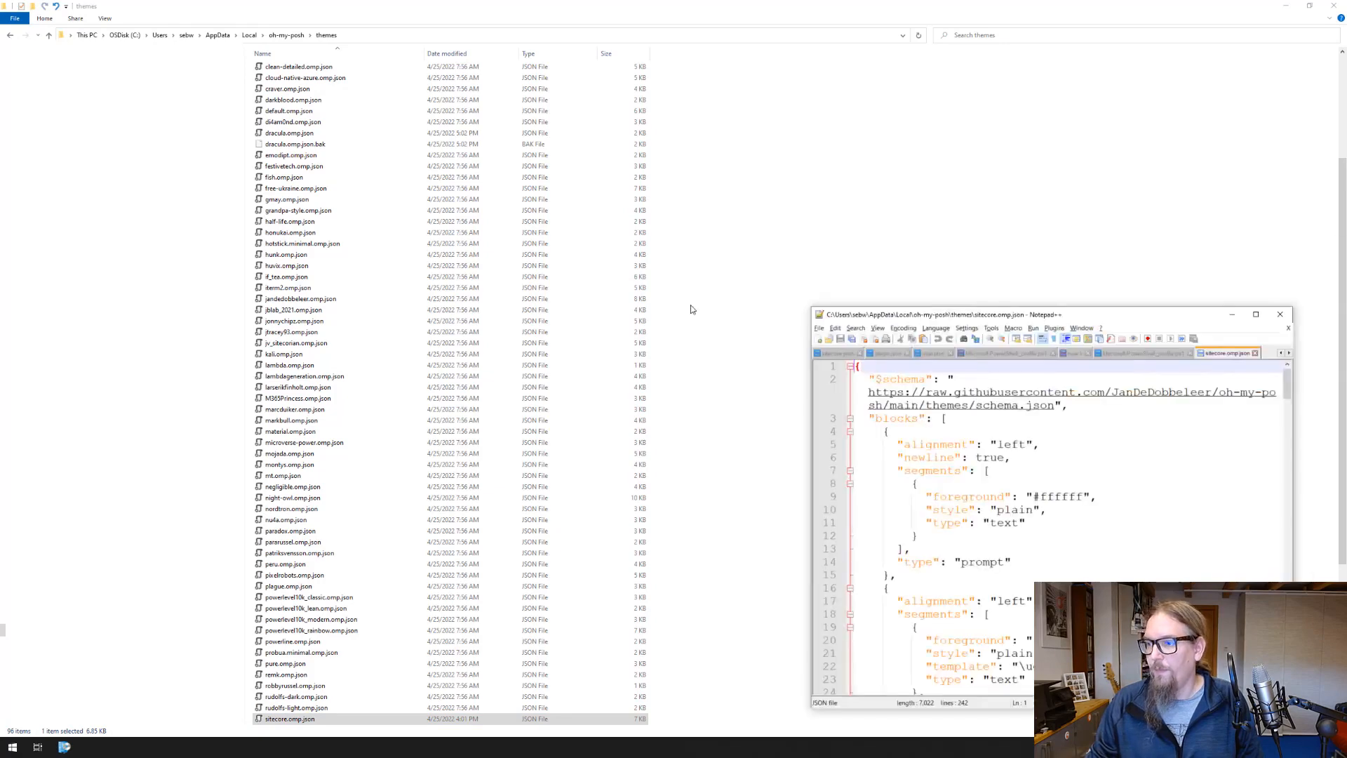
Reposition Notepad++ to read the sitecore theme JSON, then return to the themes folder.
drag(1163, 308, 600, 2)
scroll(383, 272, up, 3)
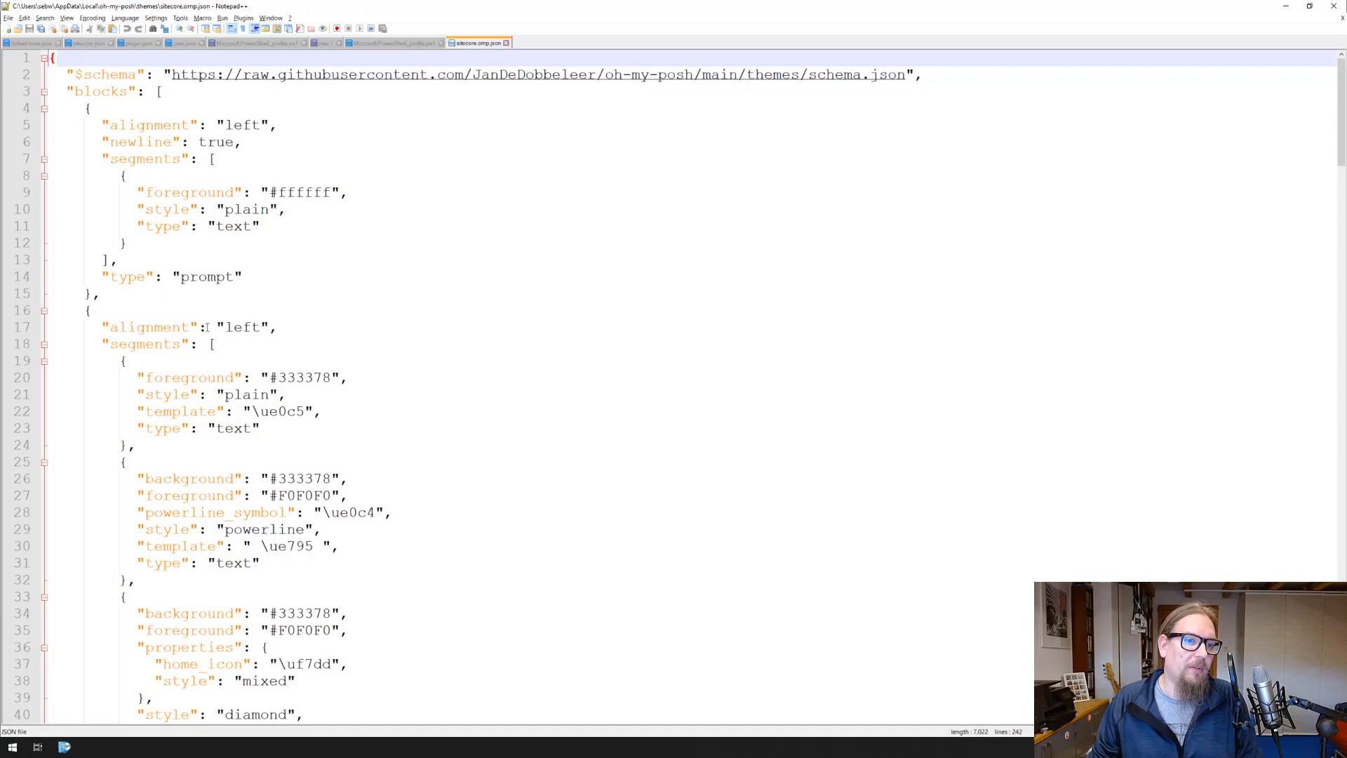
key(alt+Tab)
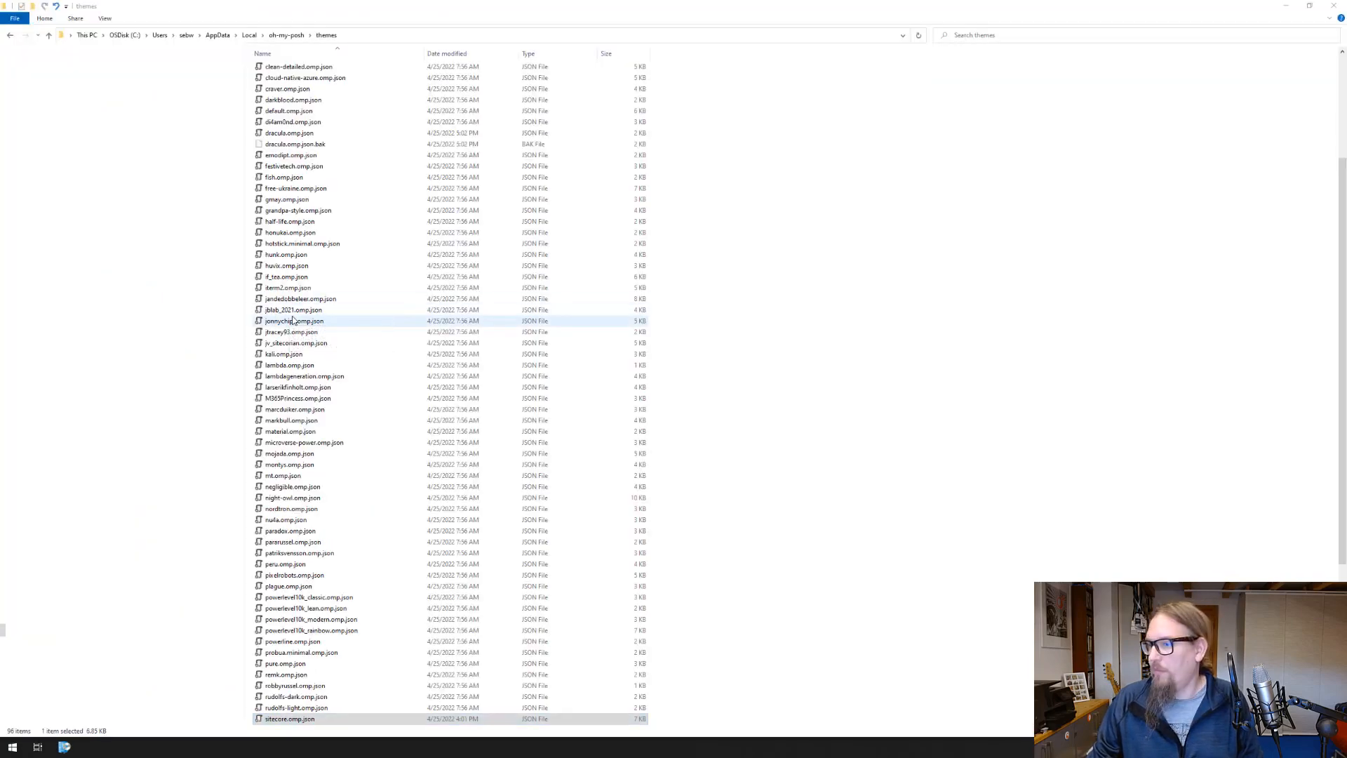
Clear the terminal to show the free-ukraine prompt alone, then bring up sitecore.omp.json in Notepad++.
key(alt+Tab)
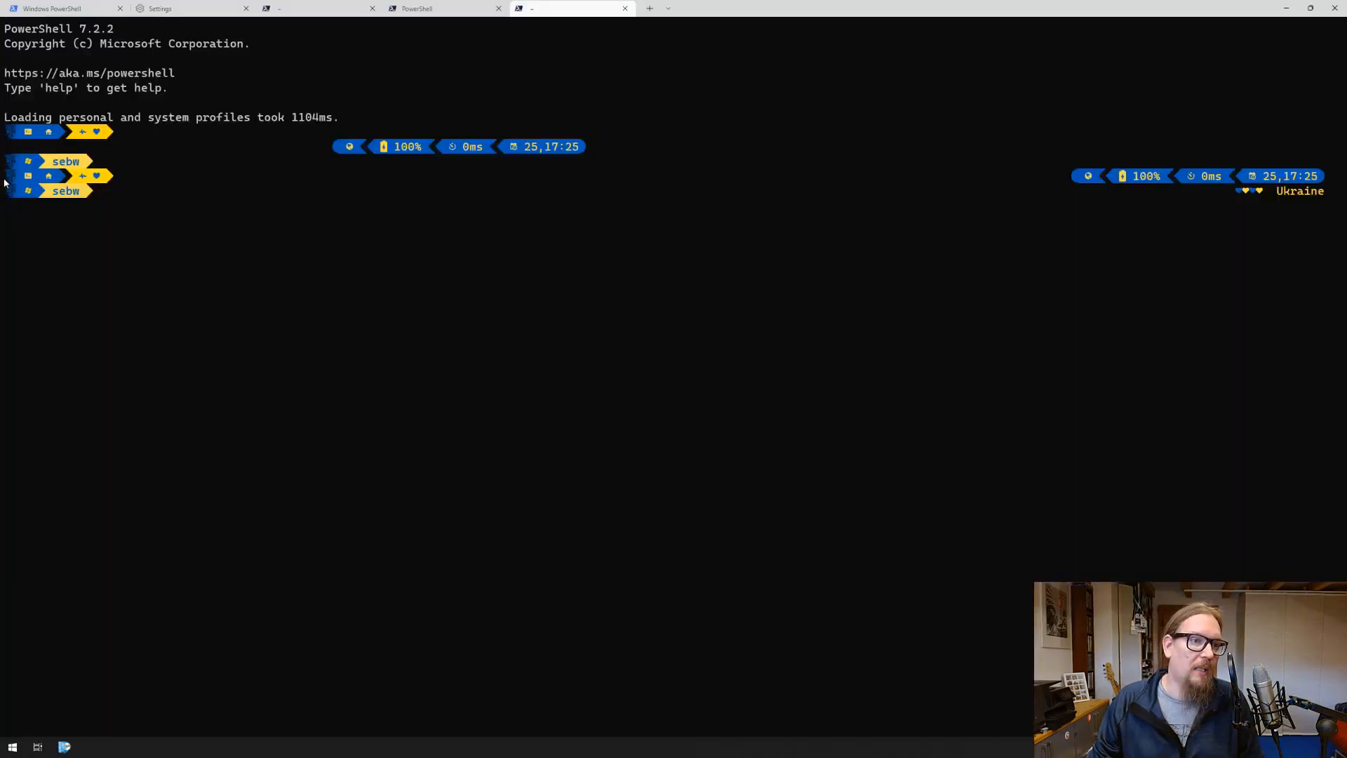
text(cle)
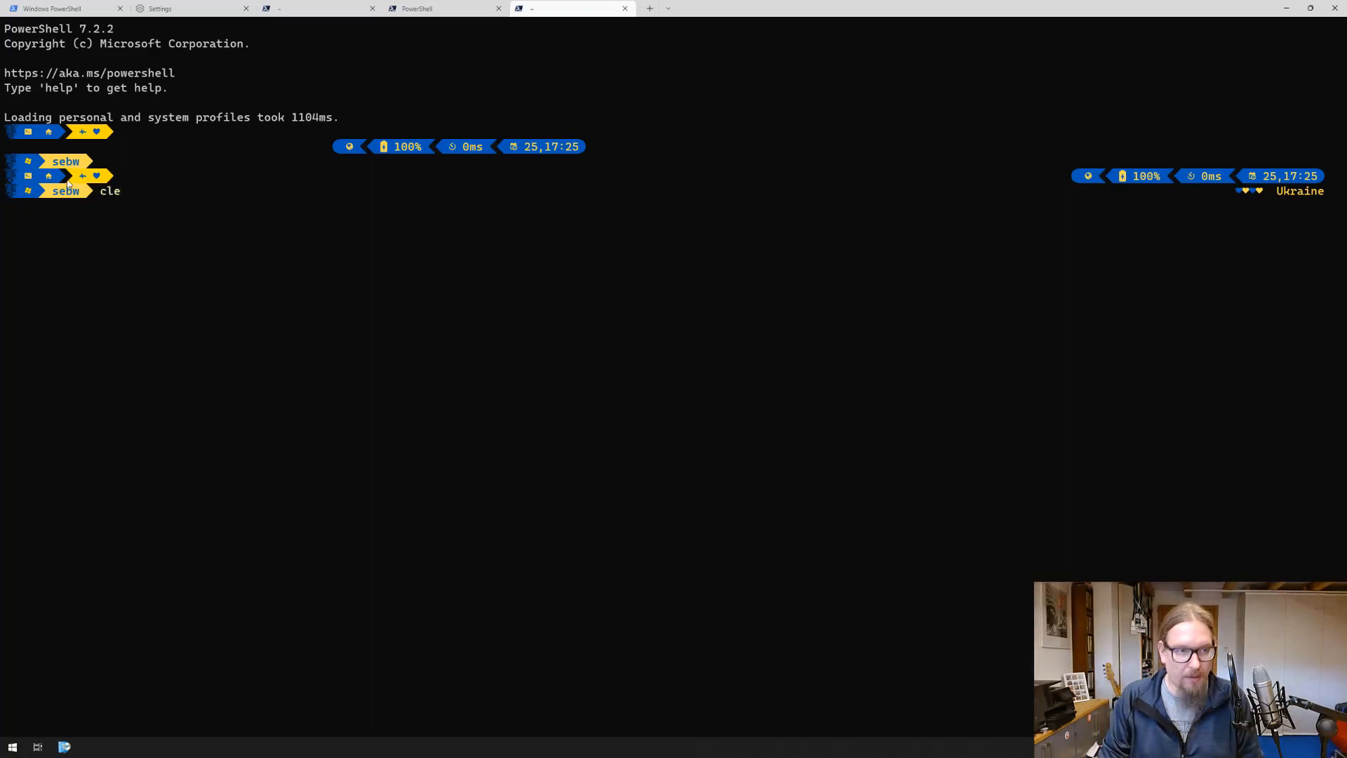
text(ar)
key(Return)
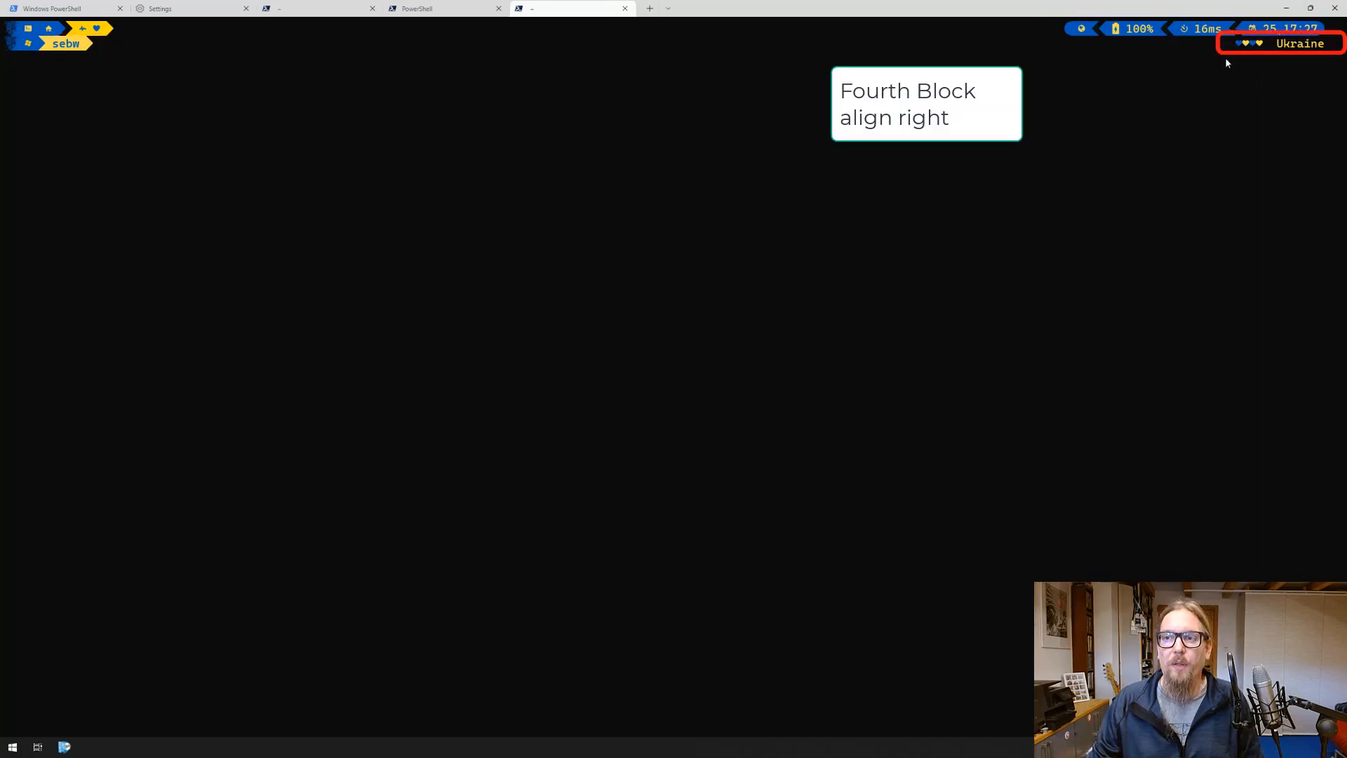
key(alt+Tab)
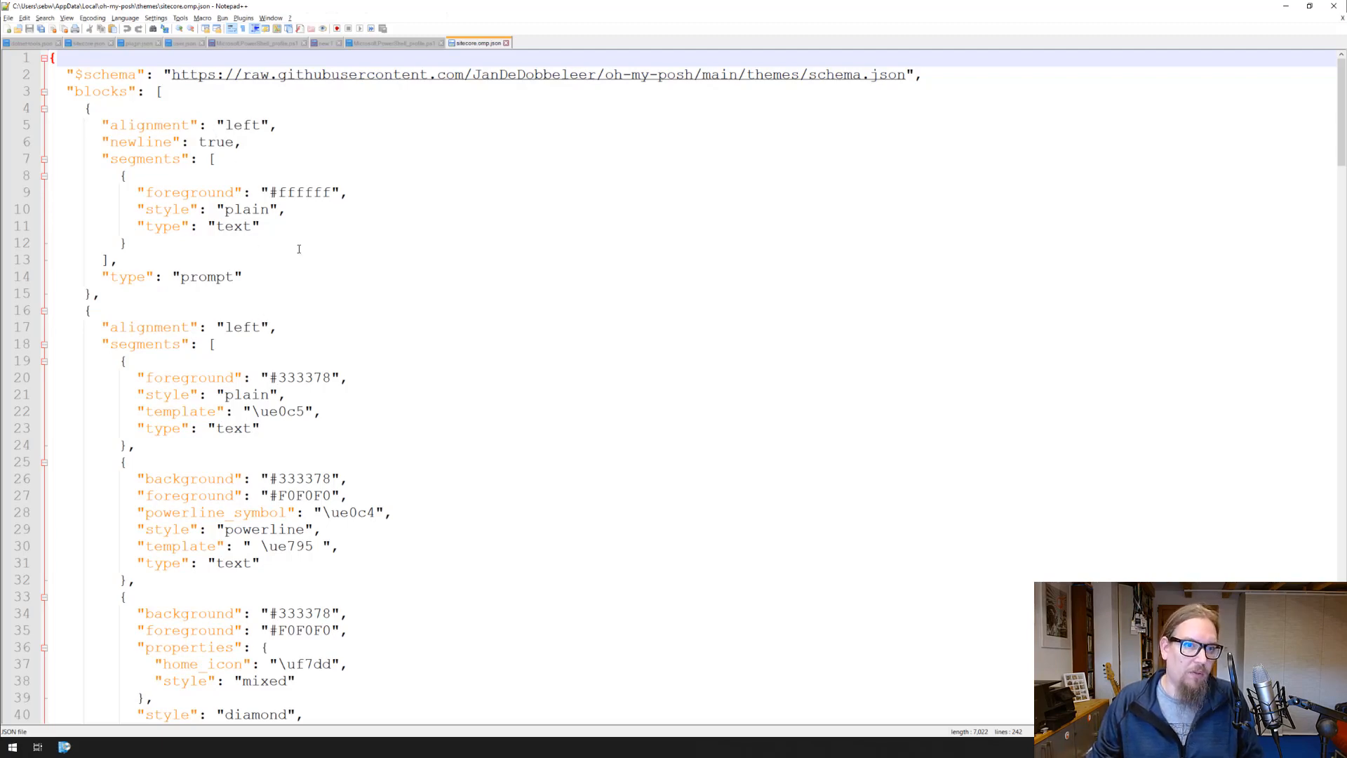
scroll(300, 250, down, 1)
scroll(337, 270, down, 1)
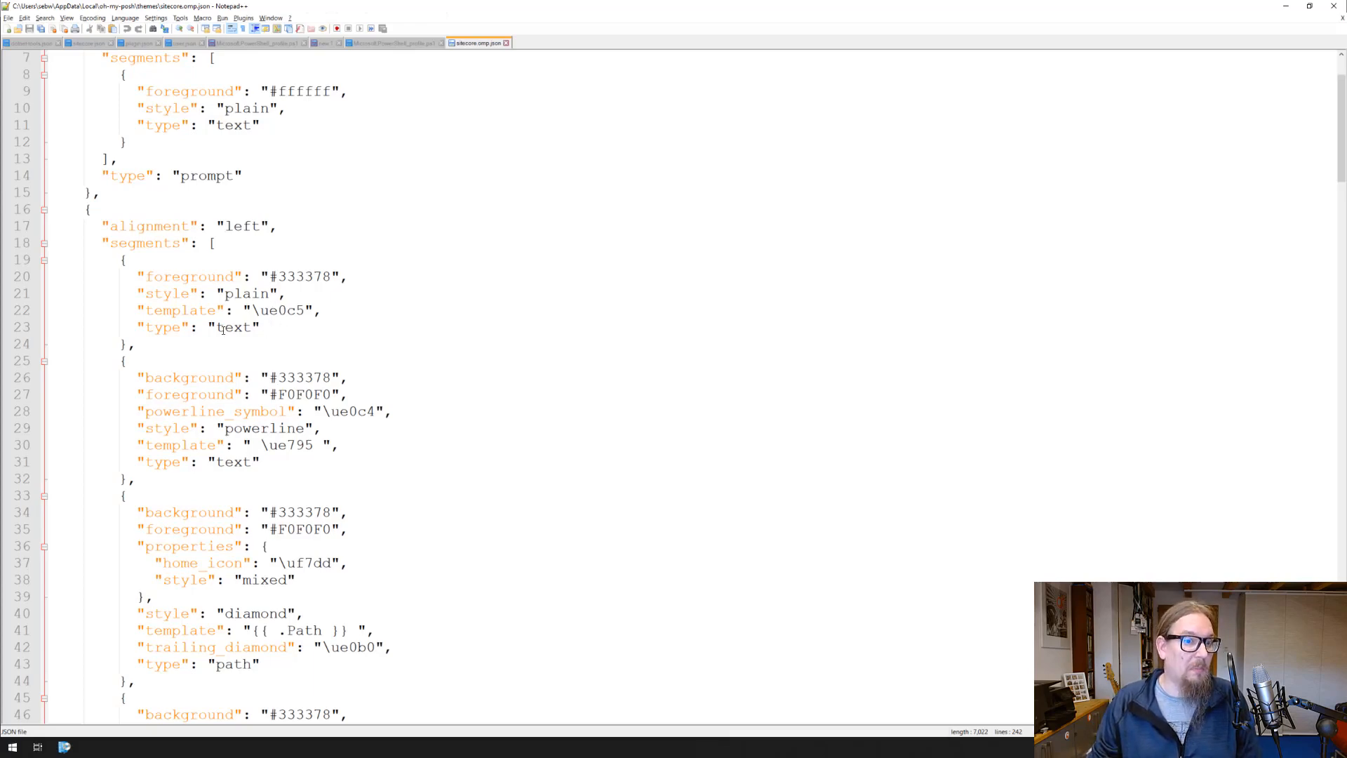
scroll(332, 379, down, 3)
scroll(332, 379, down, 3)
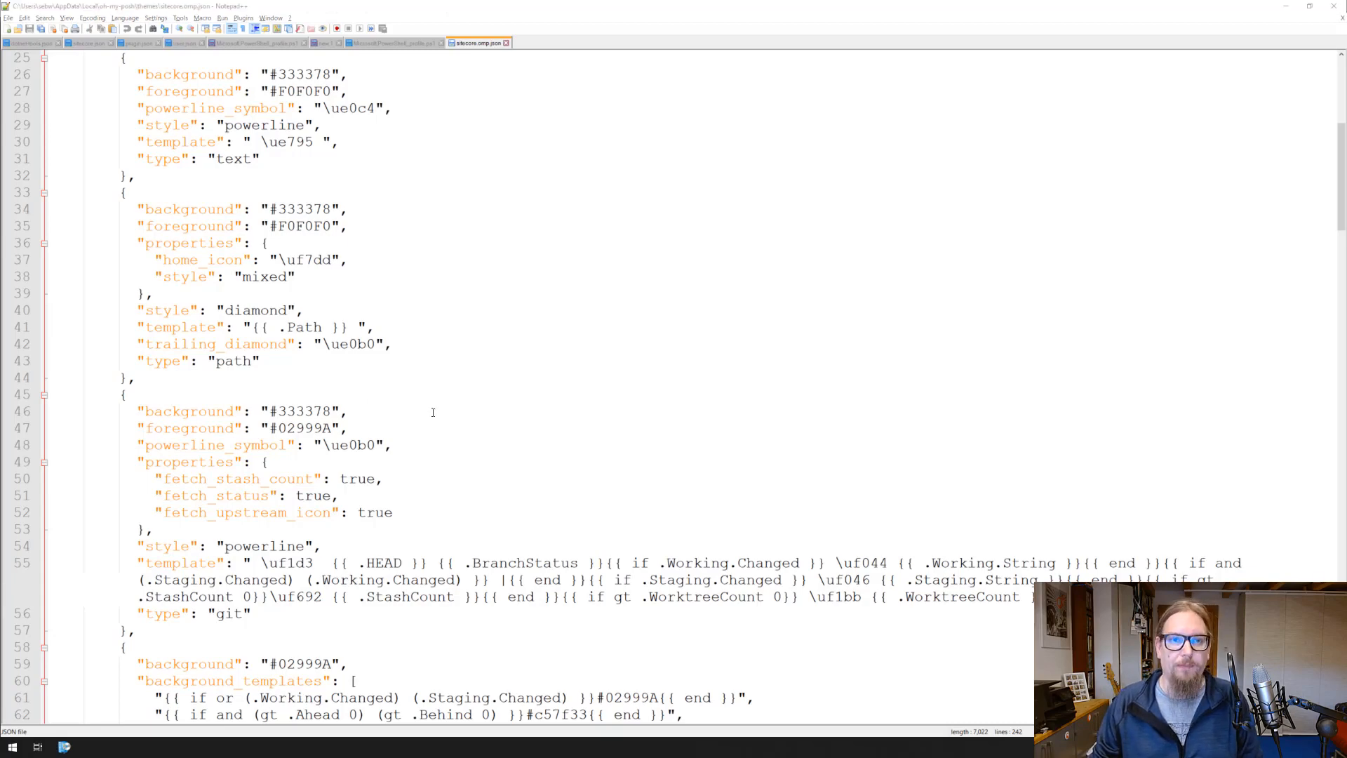
Leave the sitecore theme in Notepad++ for the terminal and the profile in Notepad.
key(alt+Tab)
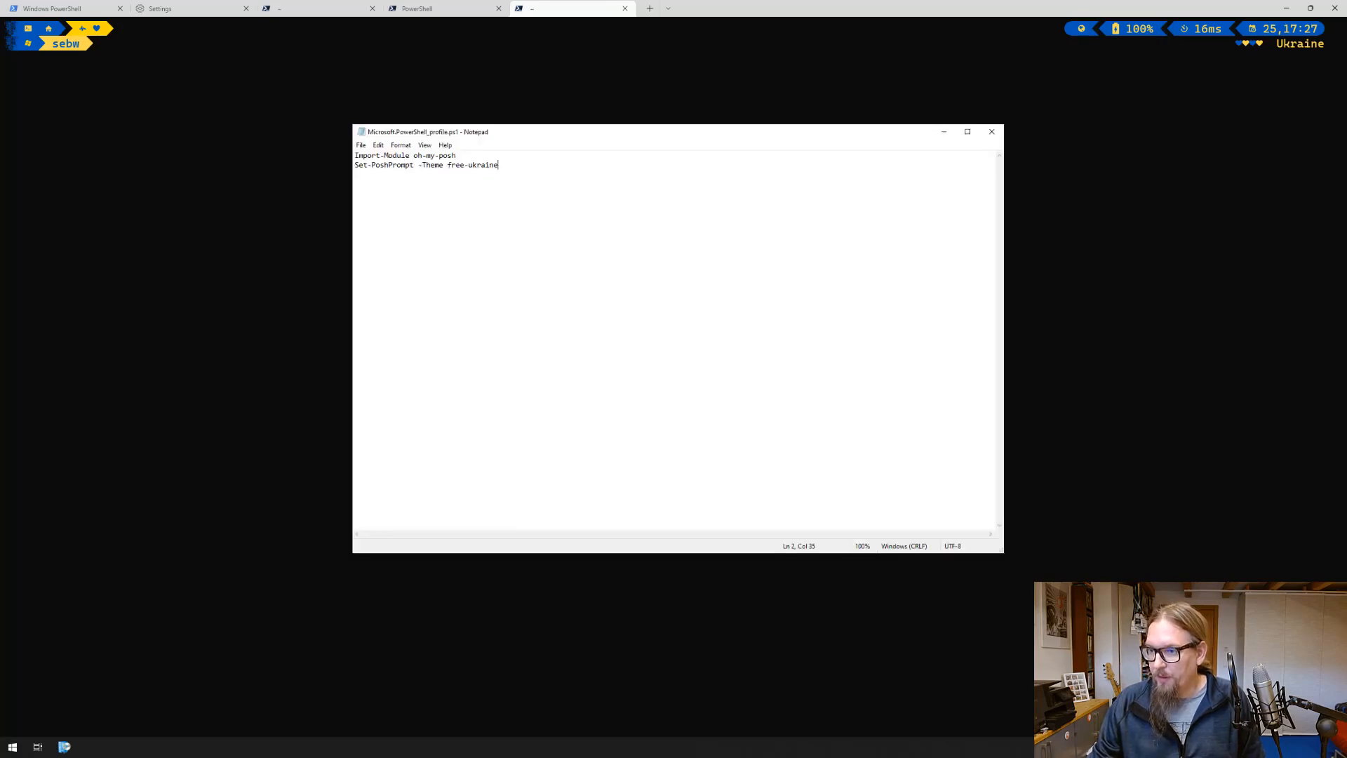
Comment out the free-ukraine line, add an oh-my-posh init line loading sitecore.omp.json, and save the profile.
triple_click(504, 166)
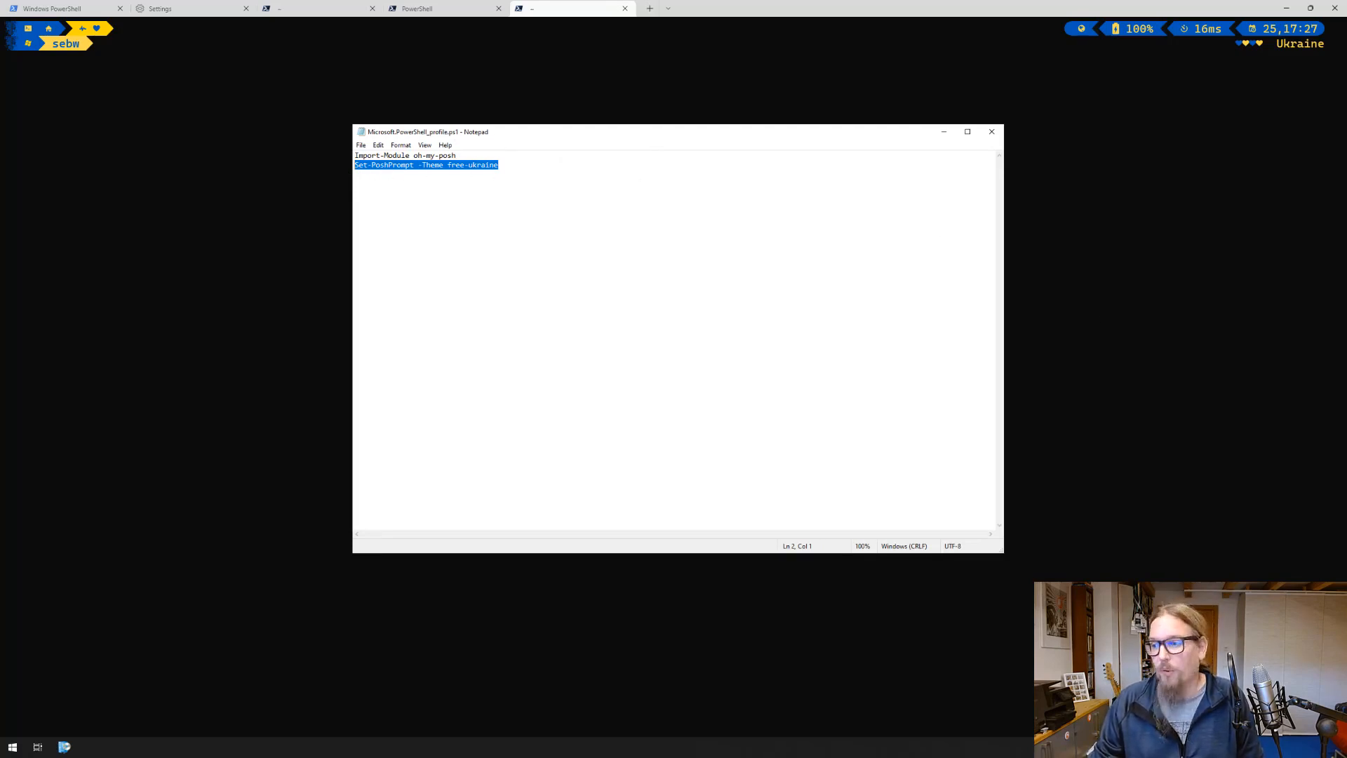
key(alt+Tab)
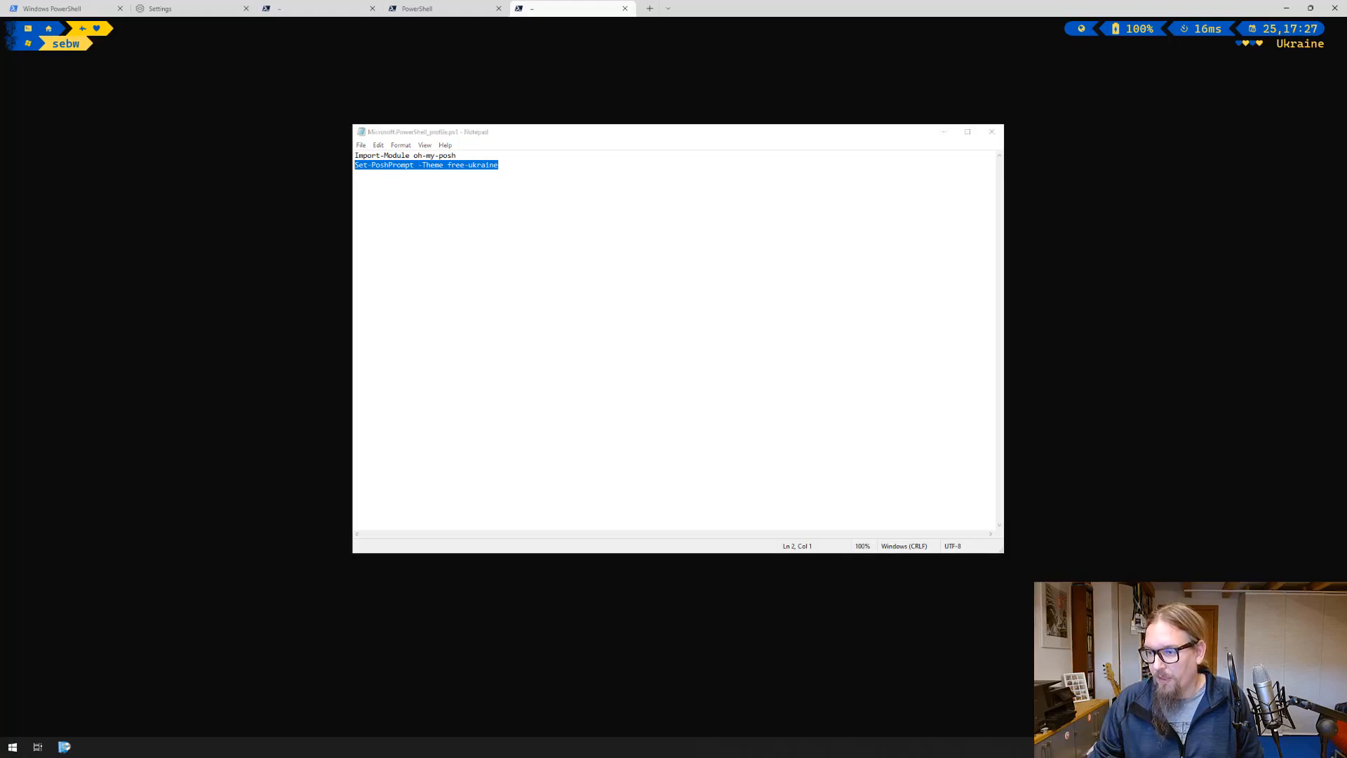
key(End)
key(Return)
text(oh-my-posh --init --shell pwsh --config C:/Users/sebw/AppData/Local/oh-my-posh/themes/sitecore.omp.json | Invoke-Expression)
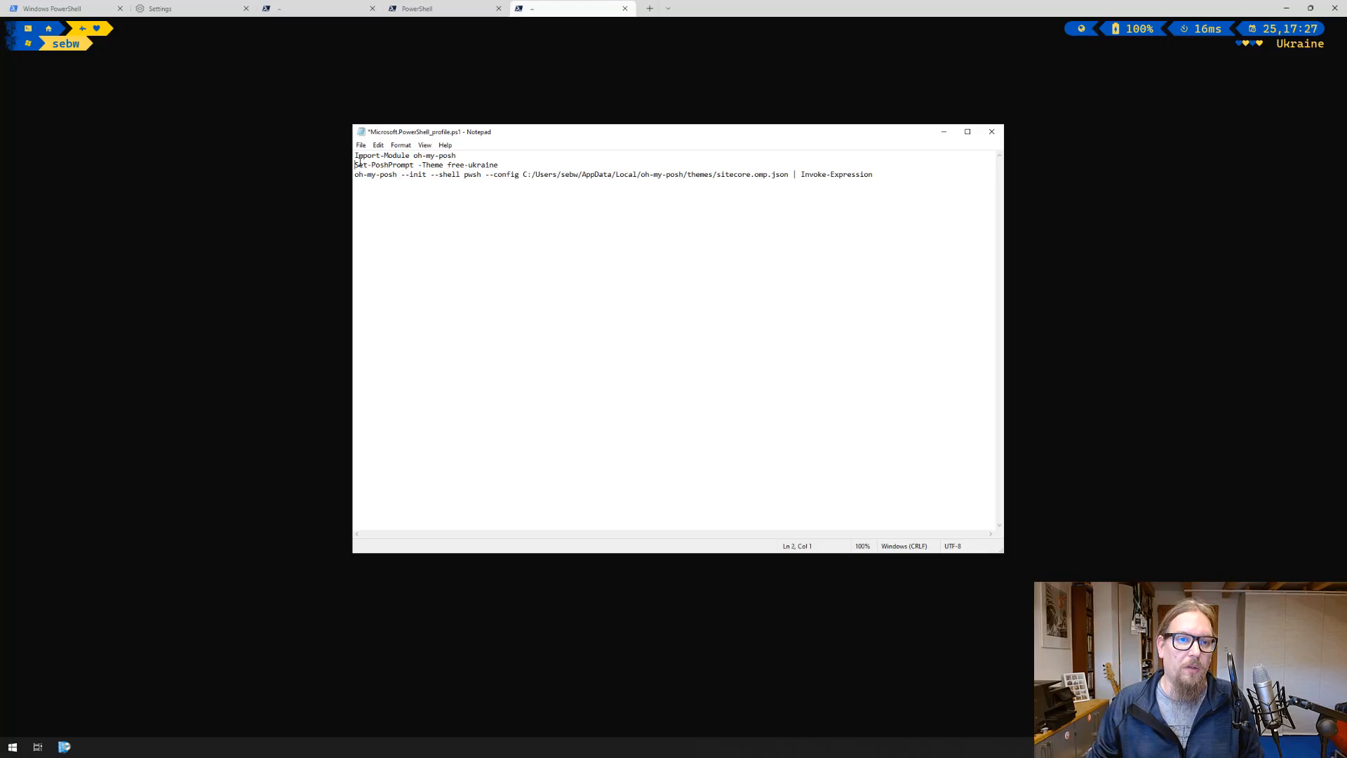
text(#)
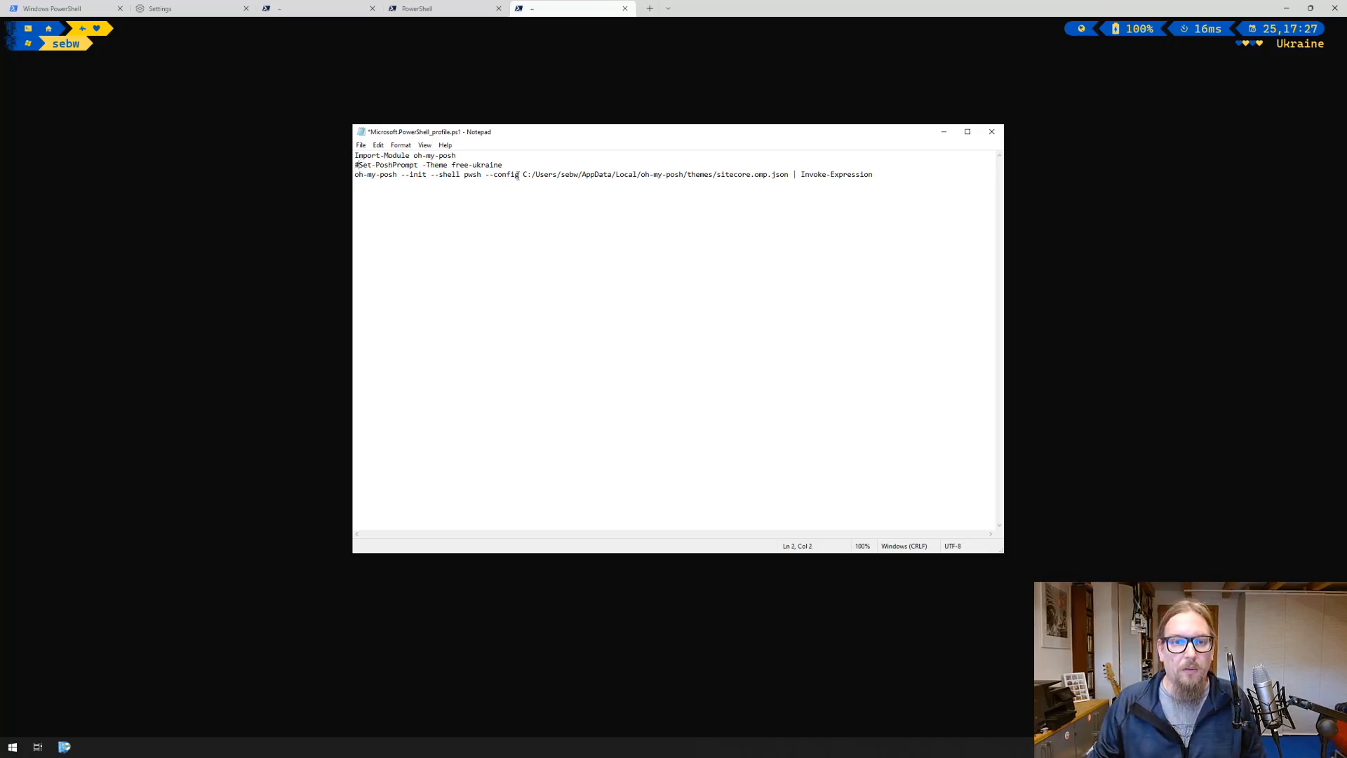
drag(524, 173, 789, 175)
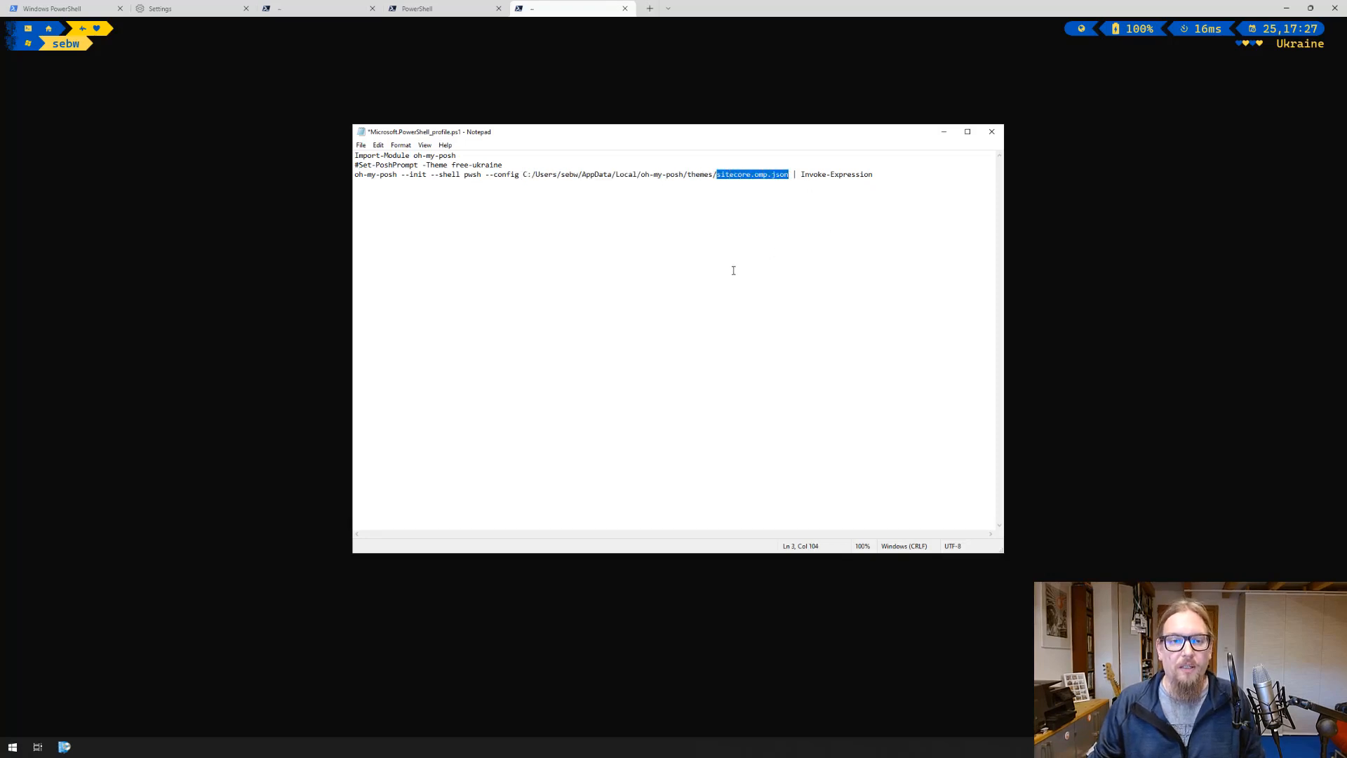
key(ctrl+s)
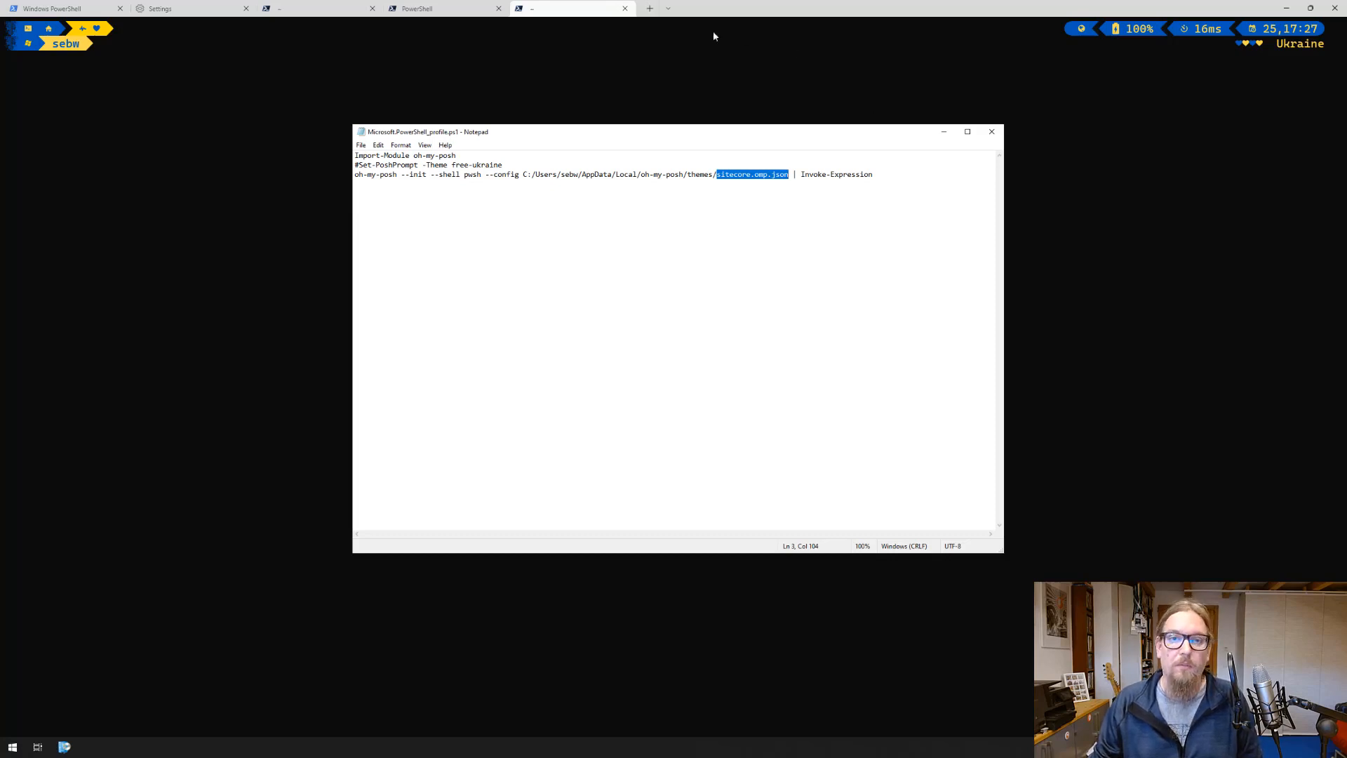
click(649, 9)
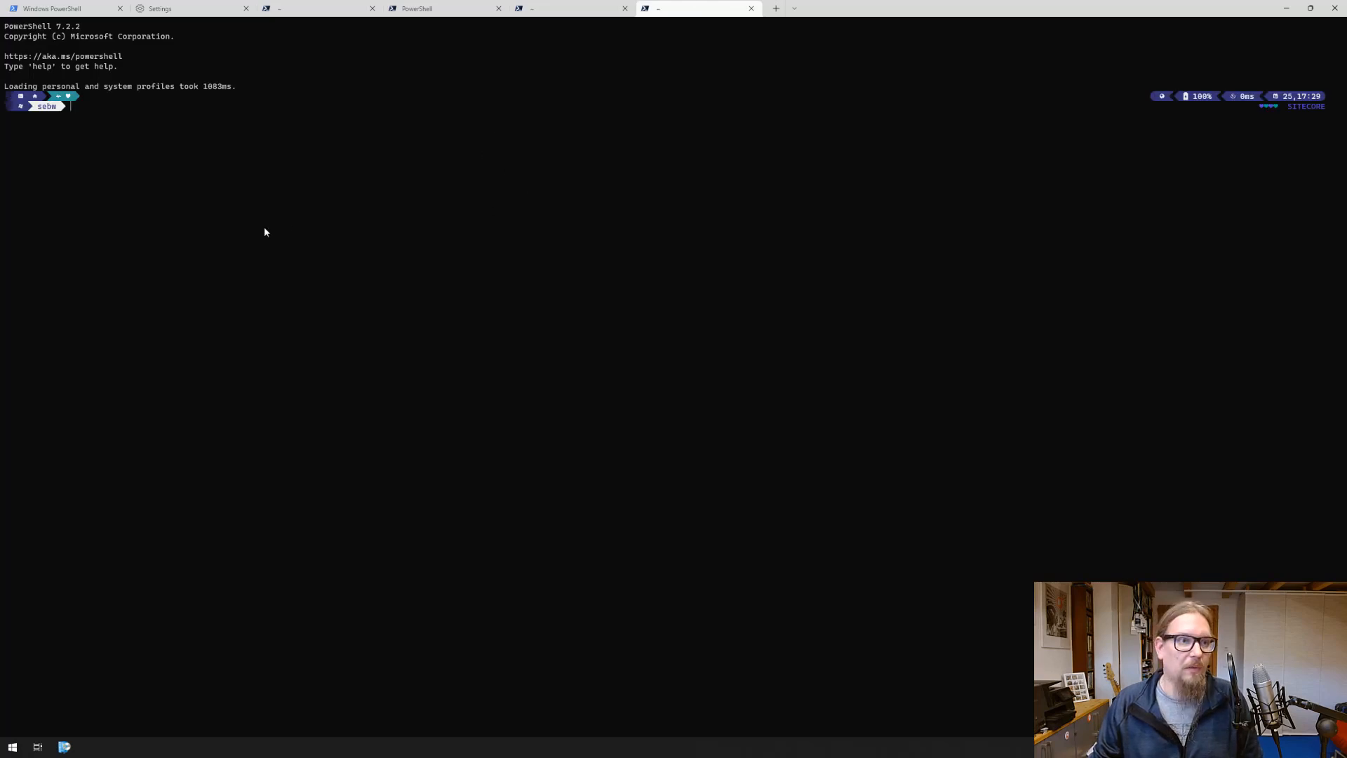
scroll(389, 229, up, 1)
ctrl+scroll(389, 229, up, 1)
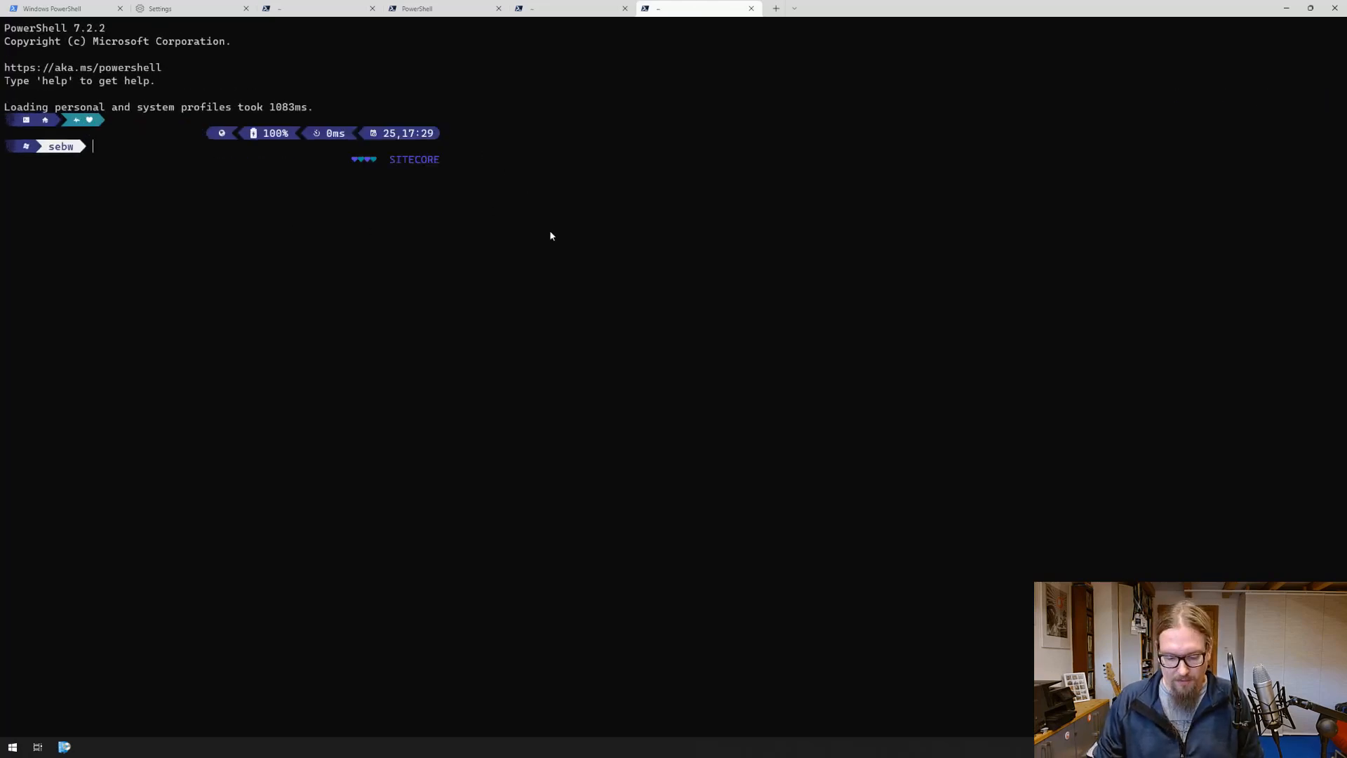
text(clear)
Clear the new tab to show the Sitecore-themed prompt cleanly.
key(Return)
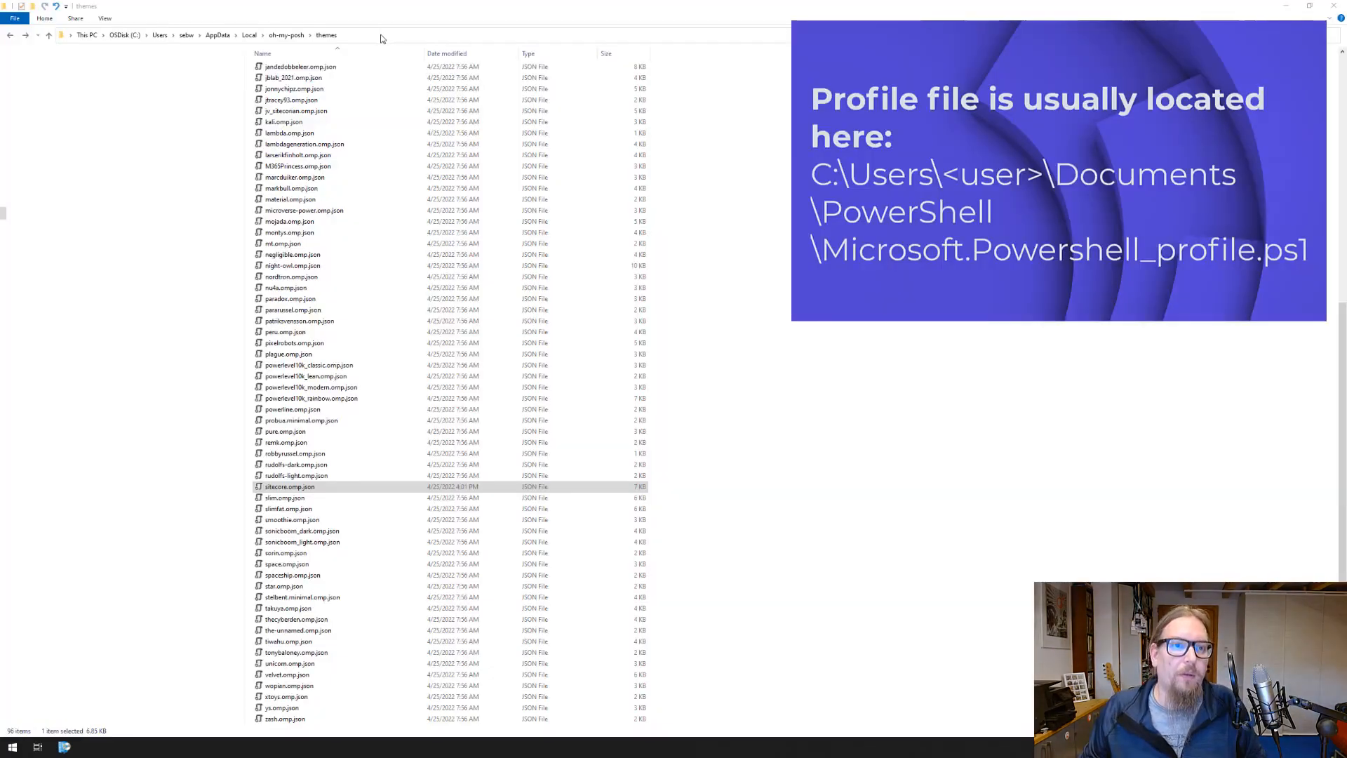
Navigate to Documents\PowerShell and paste the new profile, replacing the existing file.
click(382, 39)
text(C:\Users\sebw\Documents\PowerShell\)
key(Return)
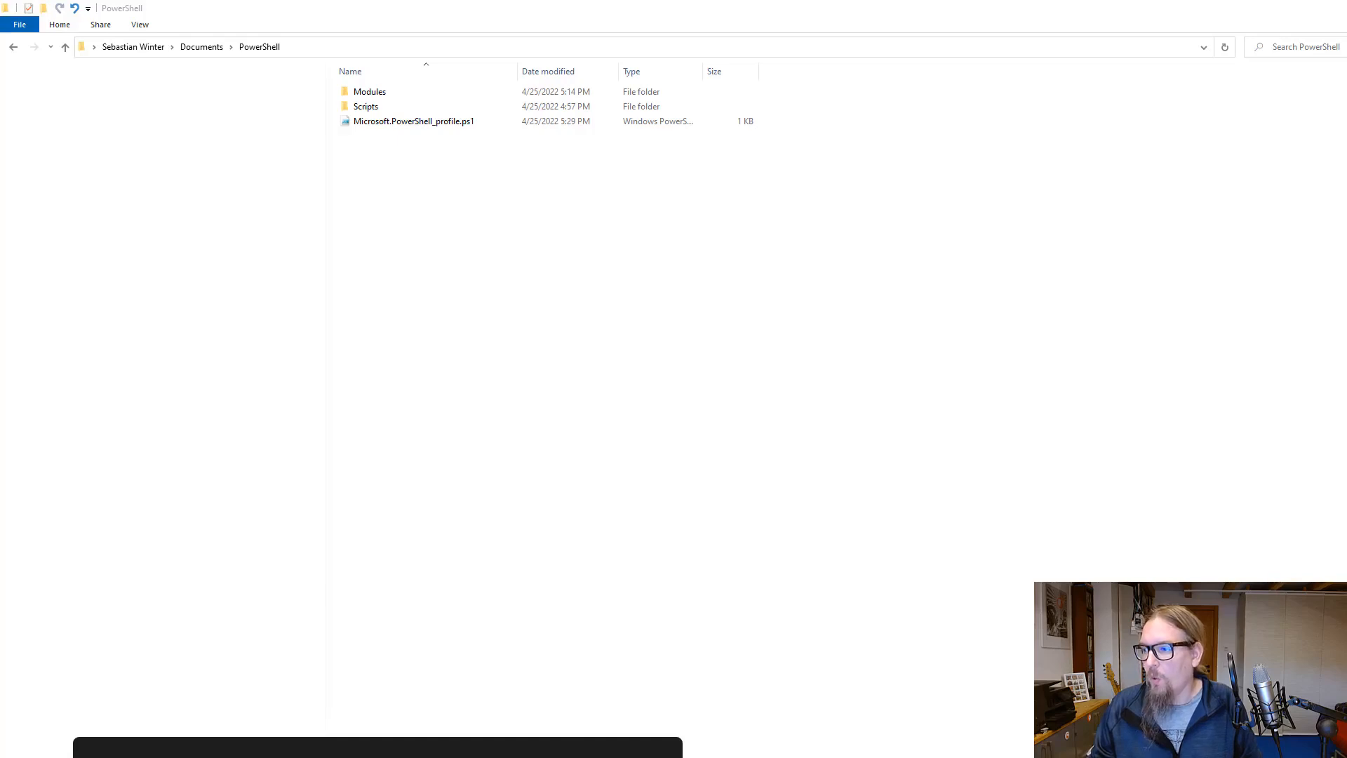
key(ctrl+v)
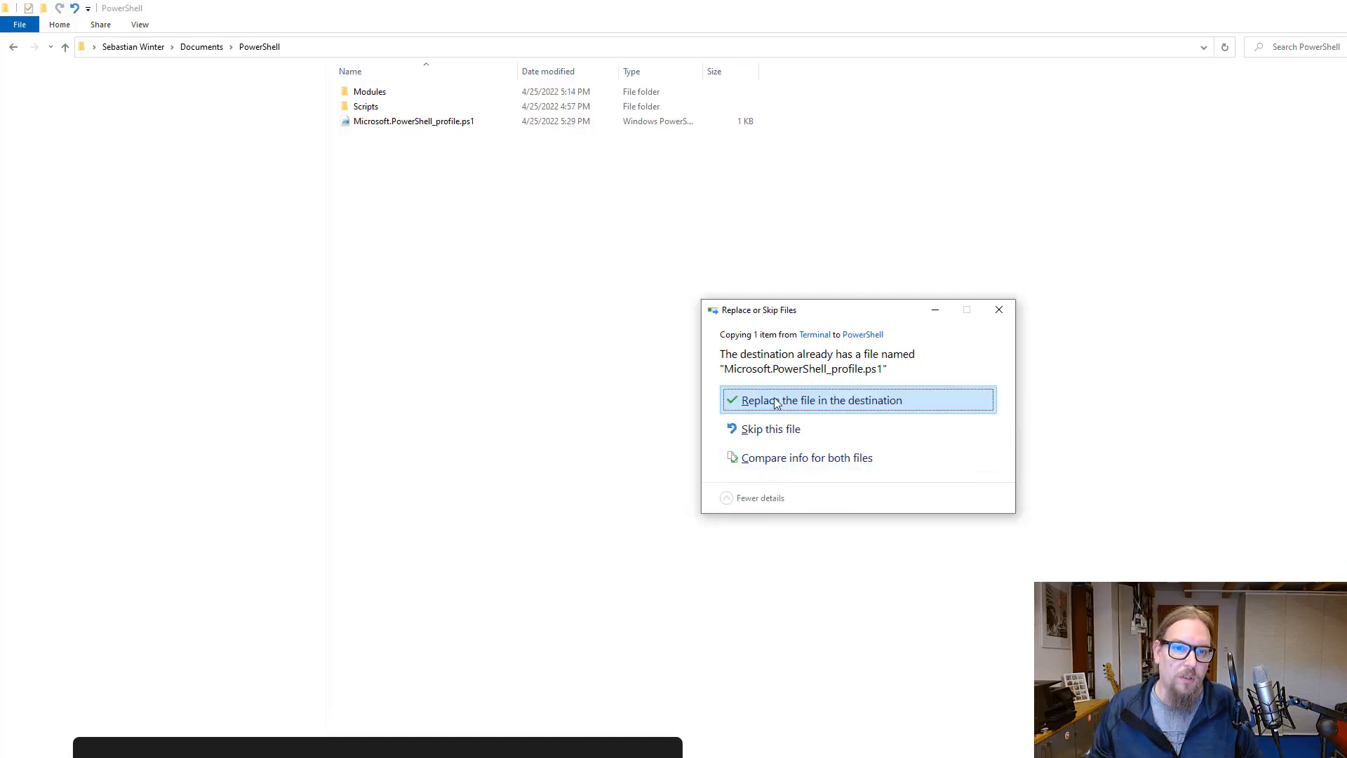
click(778, 403)
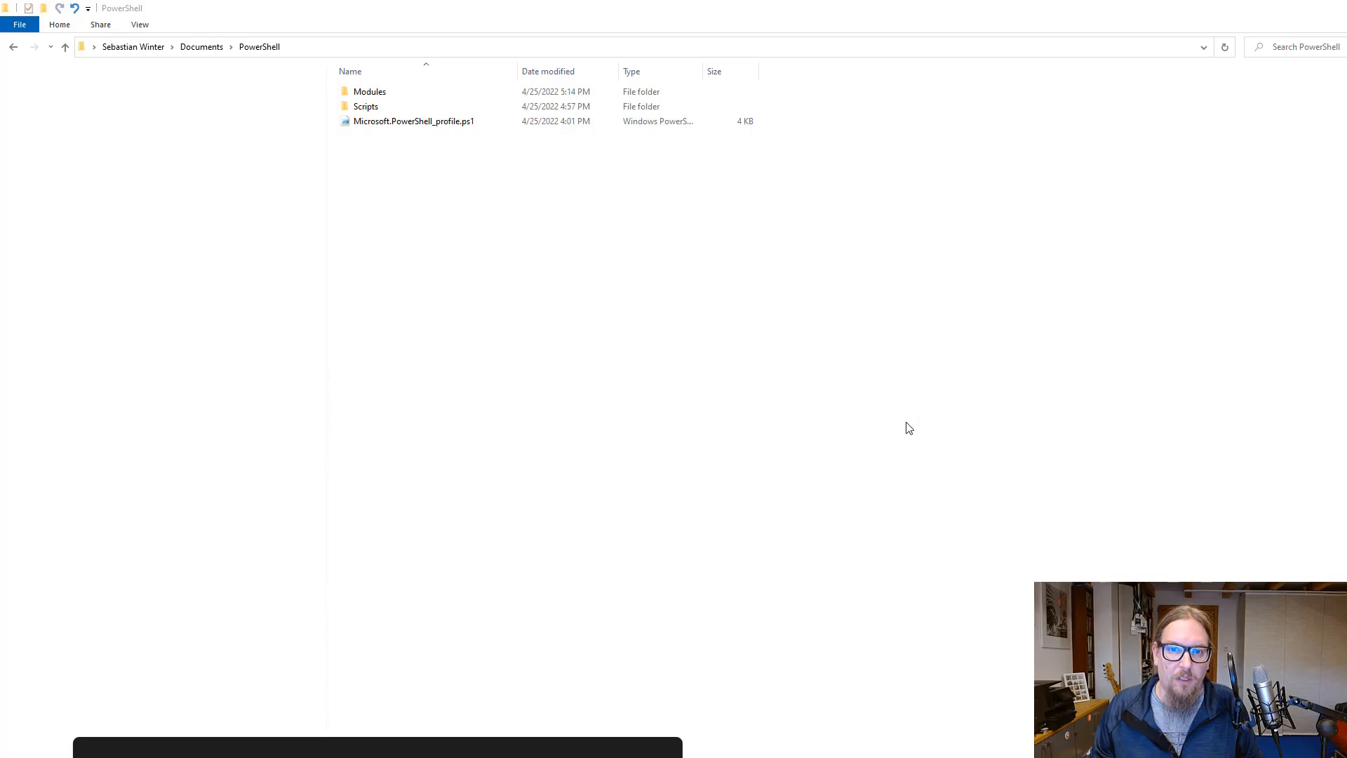
Open the replaced profile in Notepad++ from its context menu.
right_click(421, 121)
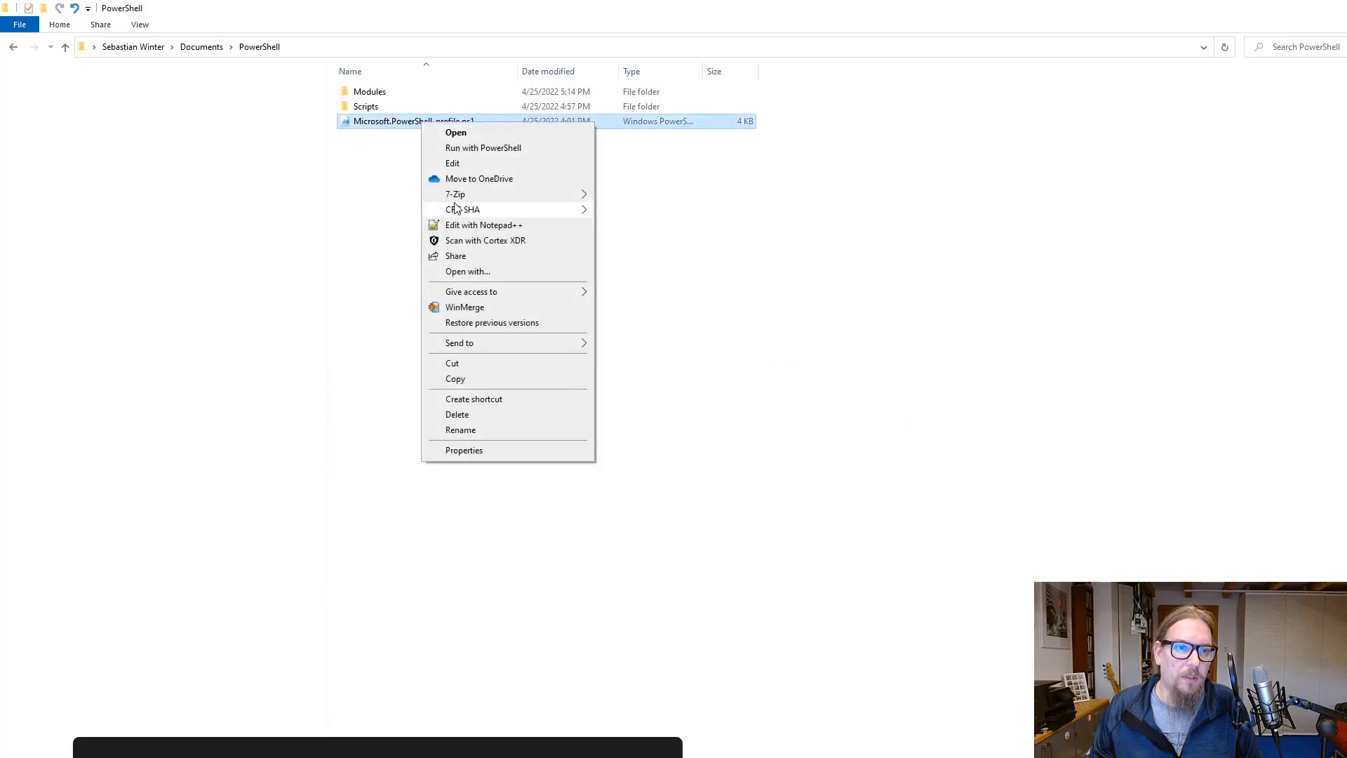
click(484, 225)
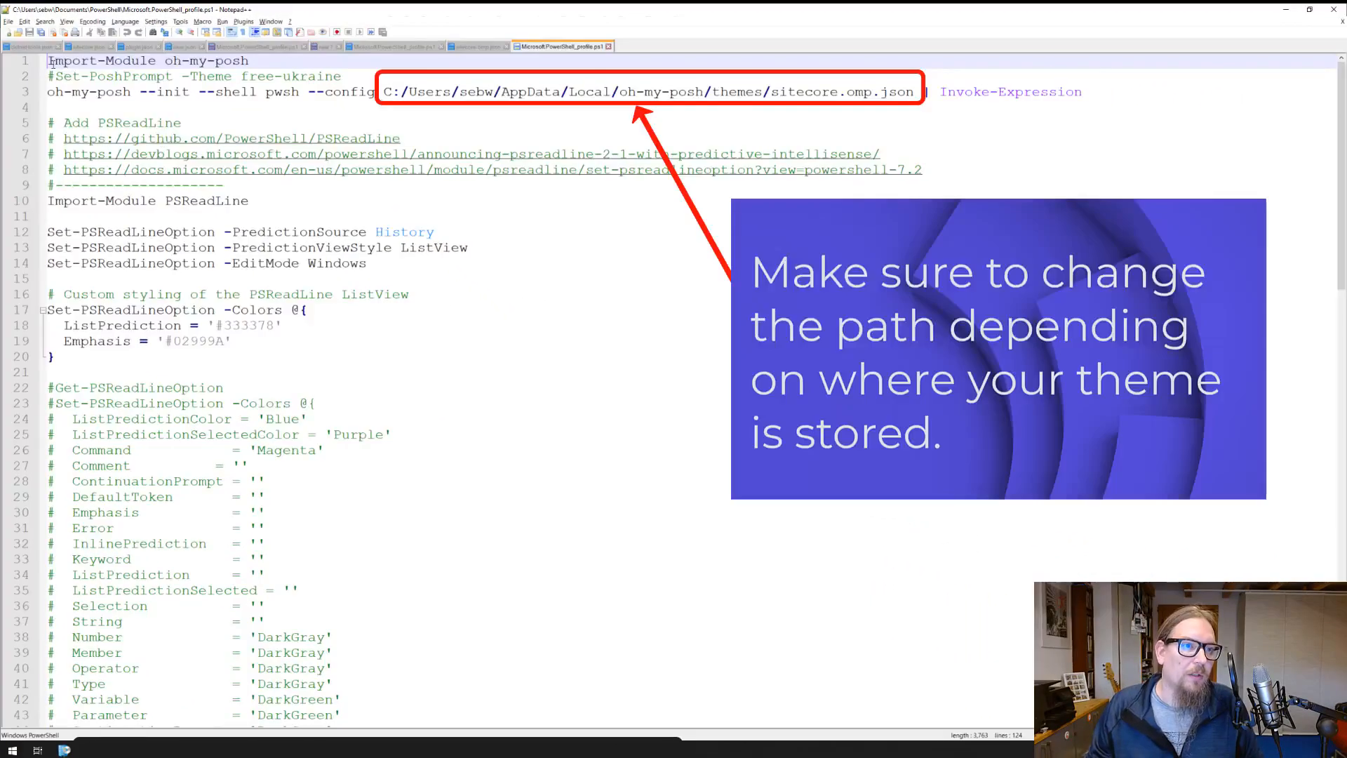
Review the sitecore.omp.json theme path and PSReadLine settings, then return to the terminal.
drag(49, 61, 1093, 92)
double_click(803, 91)
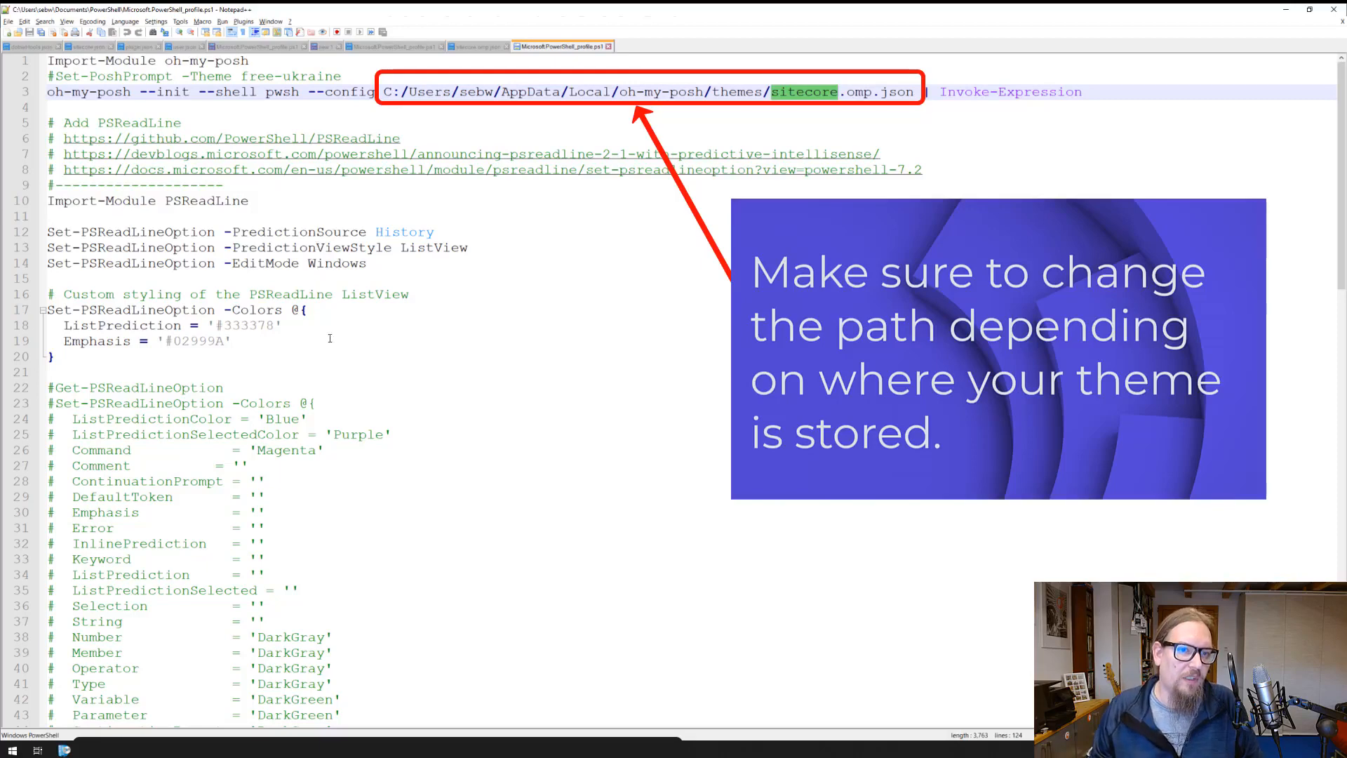
scroll(313, 353, down, 3)
scroll(313, 353, down, 3)
scroll(305, 368, down, 2)
scroll(303, 381, down, 2)
scroll(304, 381, down, 3)
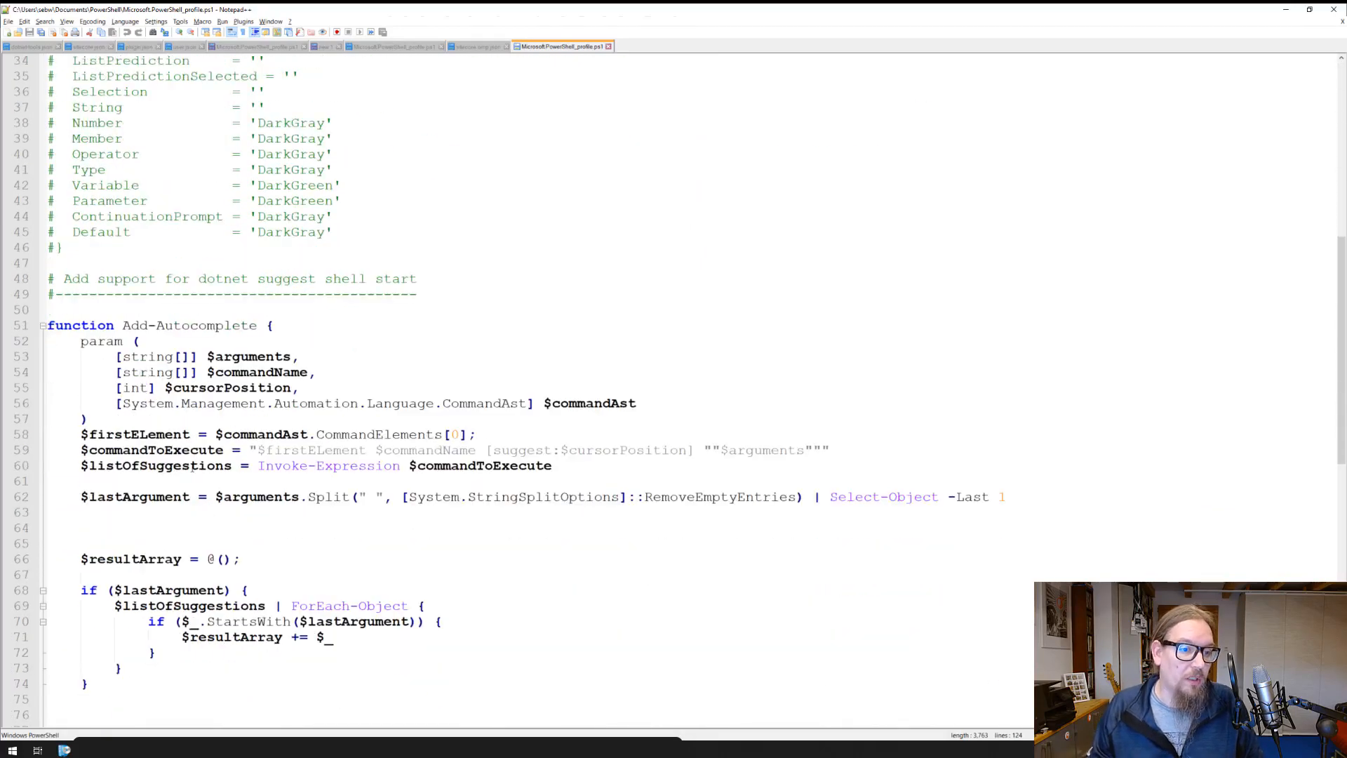
scroll(599, 383, down, 4)
scroll(599, 383, down, 5)
scroll(589, 400, down, 4)
scroll(577, 426, down, 3)
scroll(577, 426, up, 4)
scroll(576, 421, up, 8)
scroll(568, 410, up, 10)
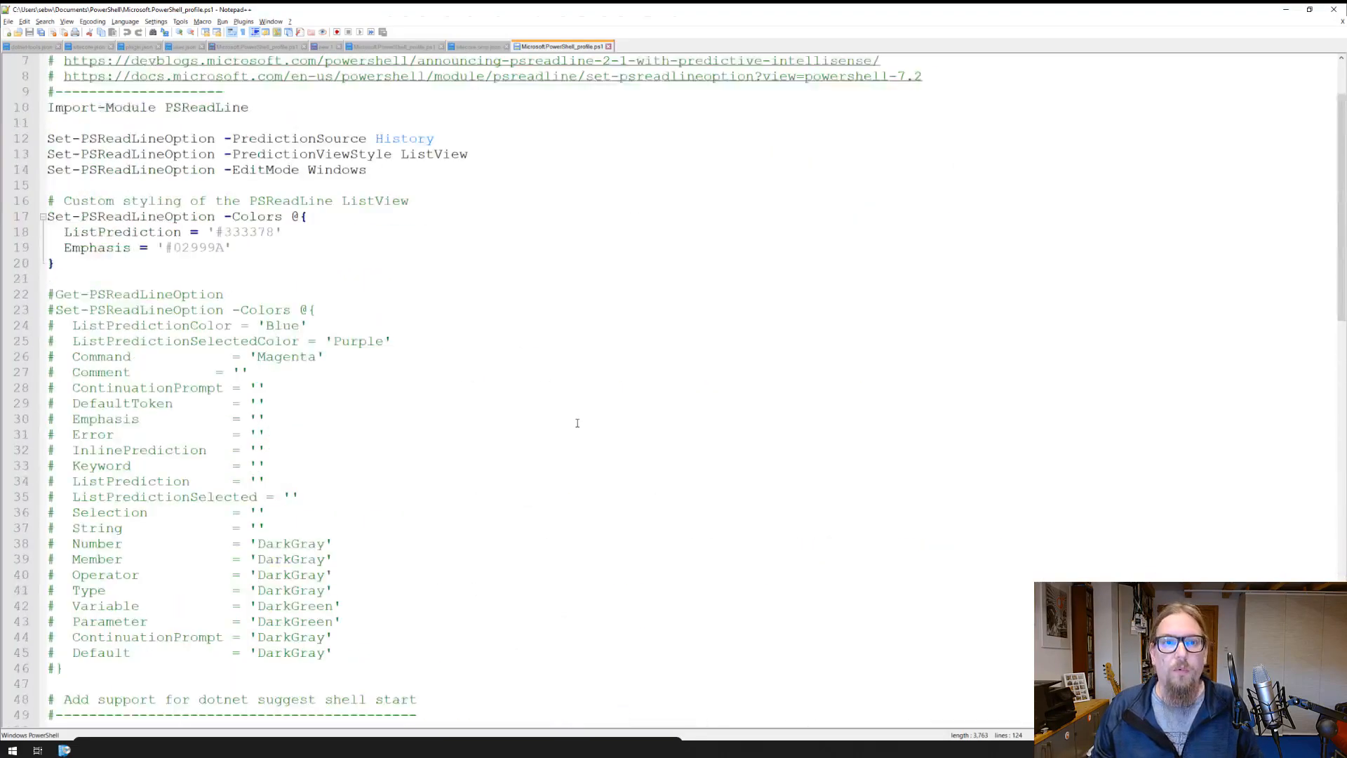
scroll(560, 399, up, 3)
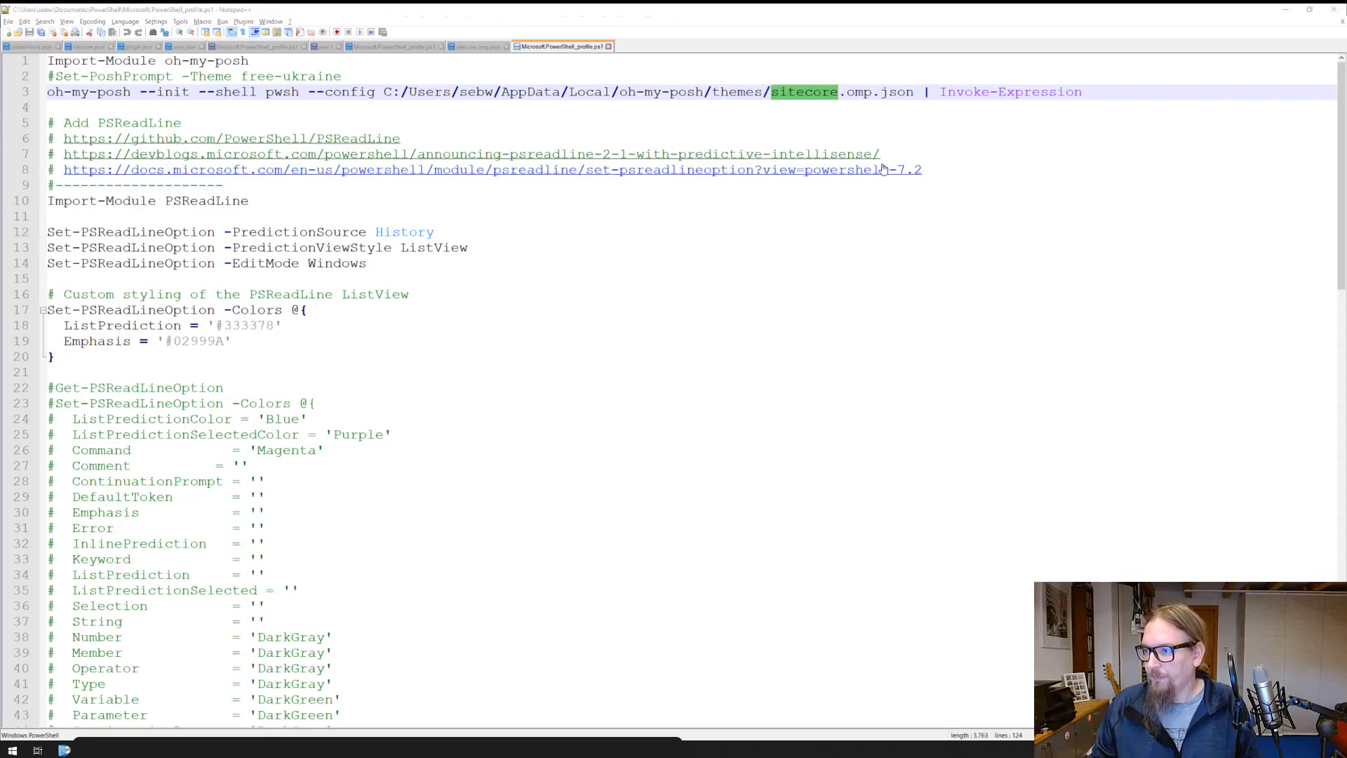
key(alt+Tab)
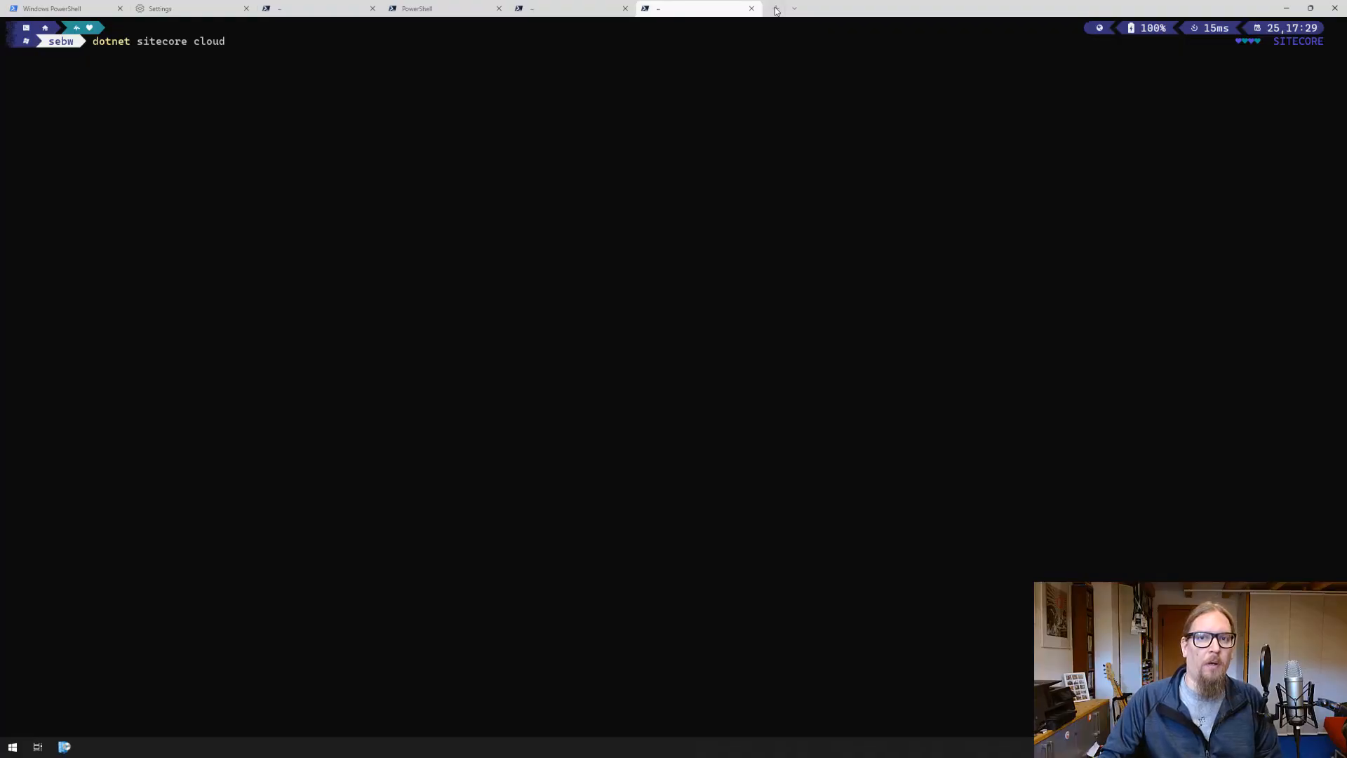
In a new PowerShell tab, recall the dotnet sitecore publish command from the 'do' history predictions.
click(775, 8)
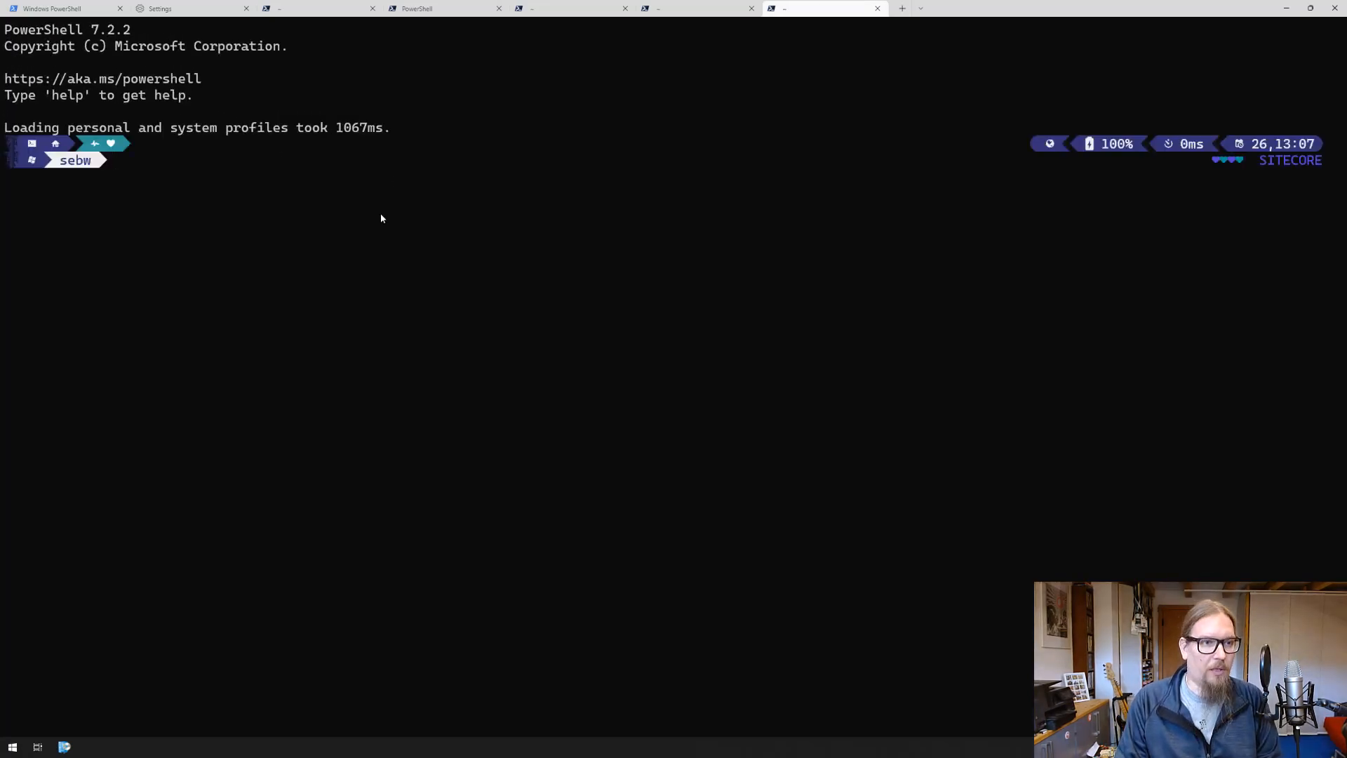
text(do)
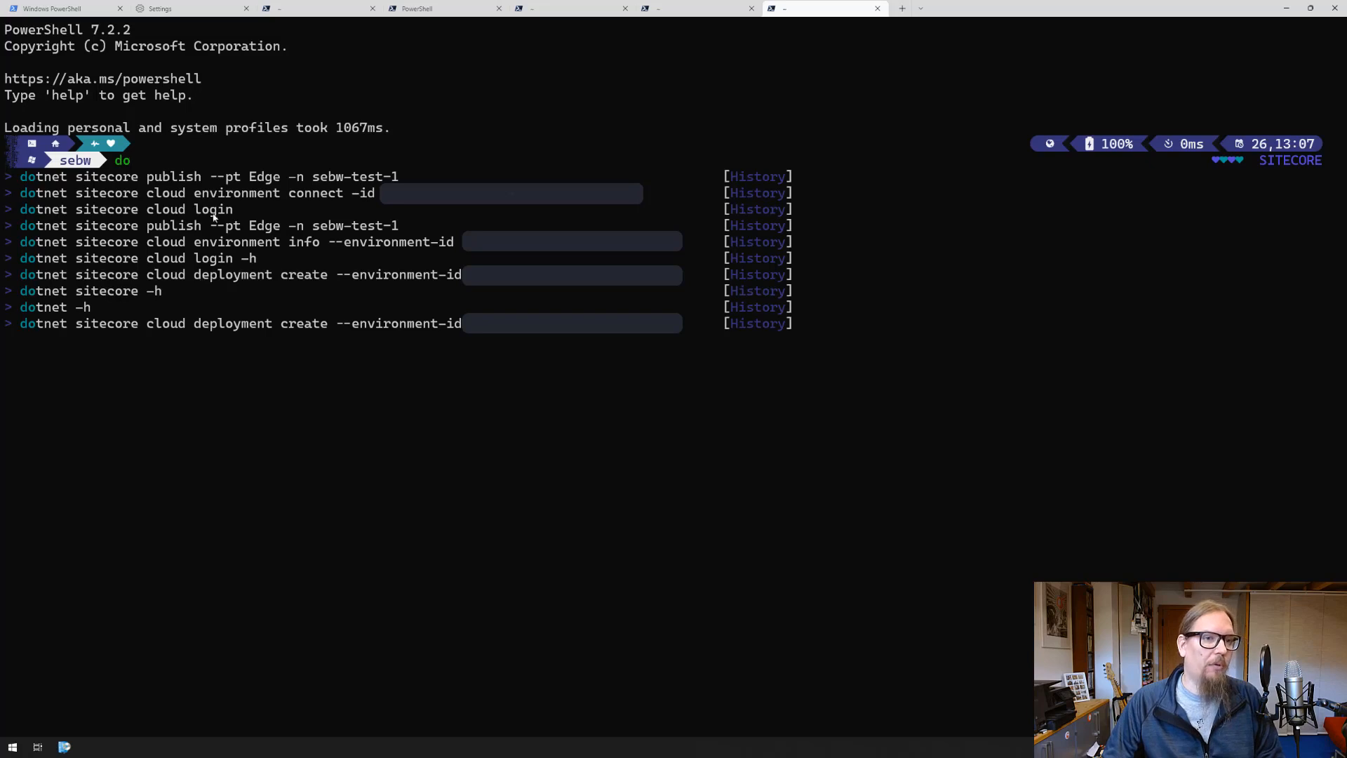
key(Down)
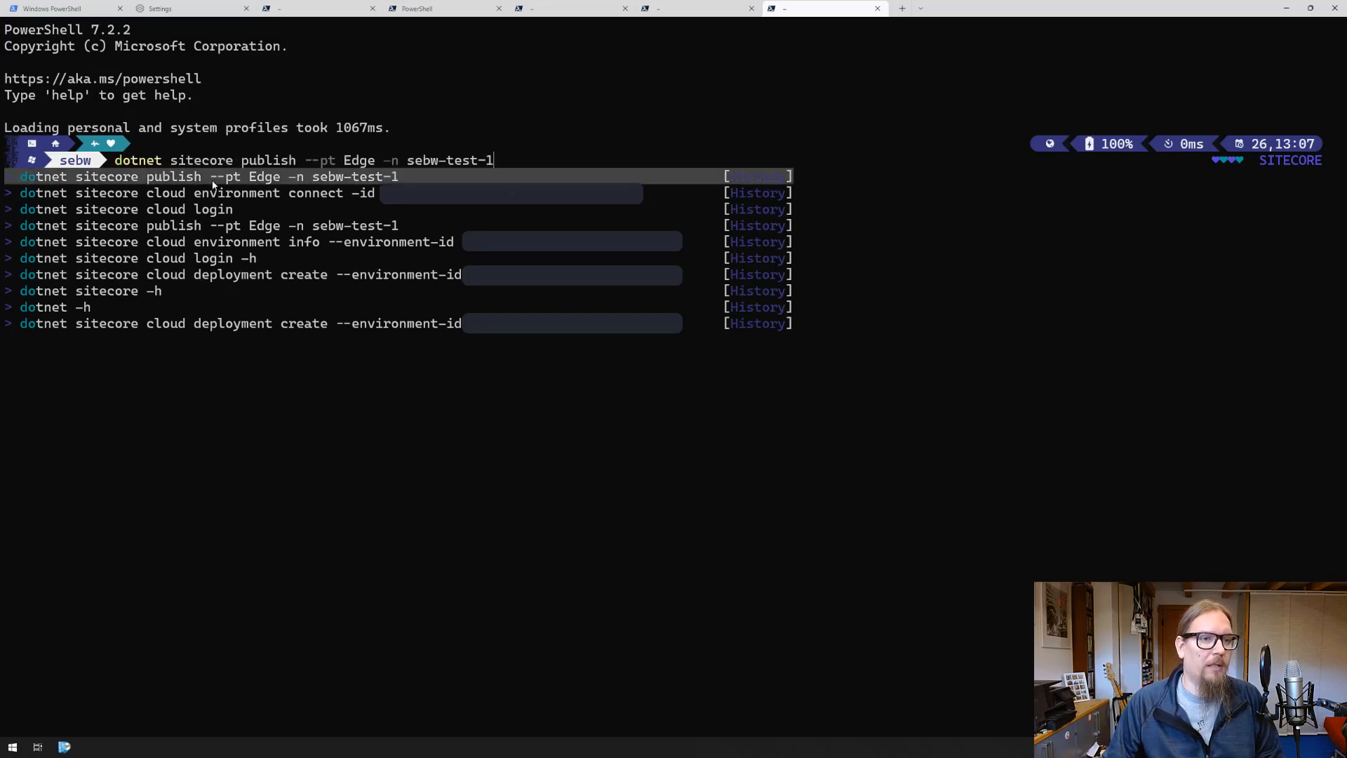
key(Down)
key(Down)
key(Down)
key(Down)
key(Up)
key(Up)
key(Up)
key(Up)
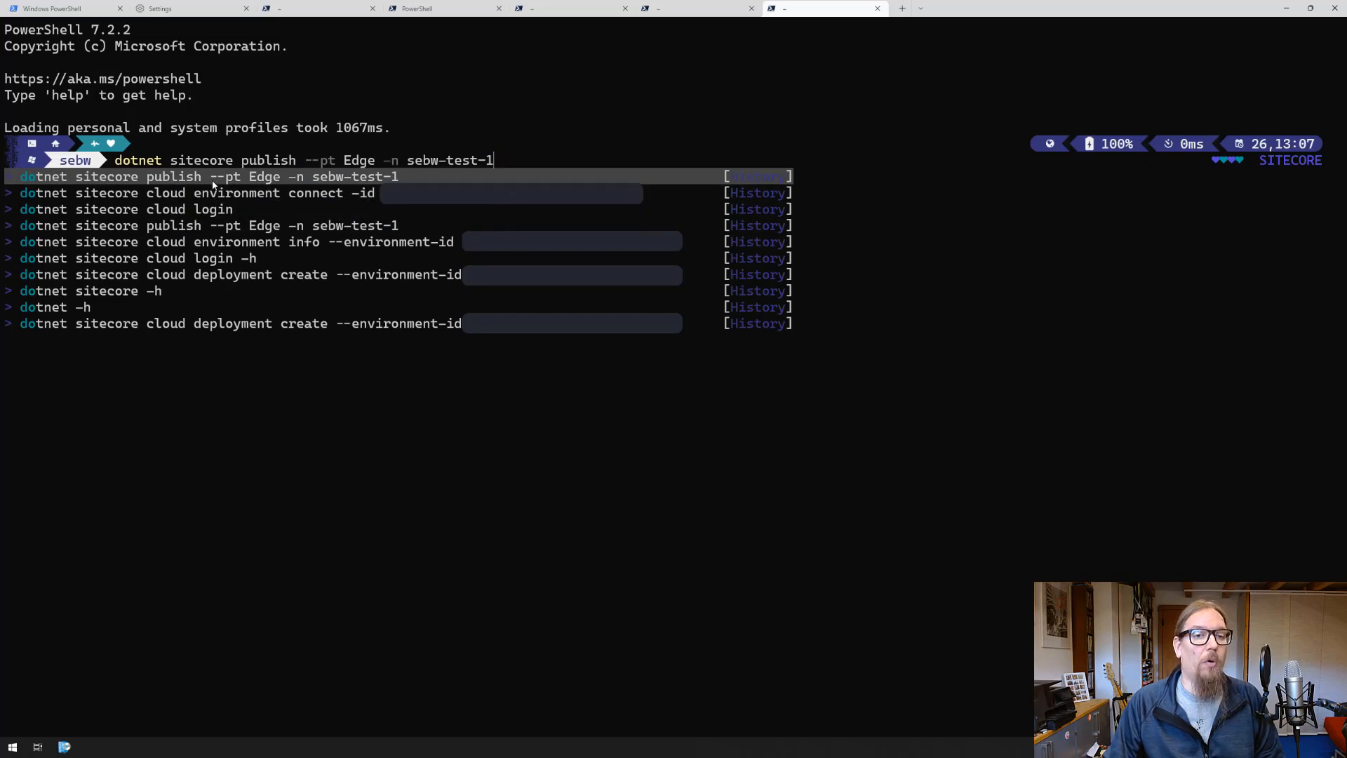